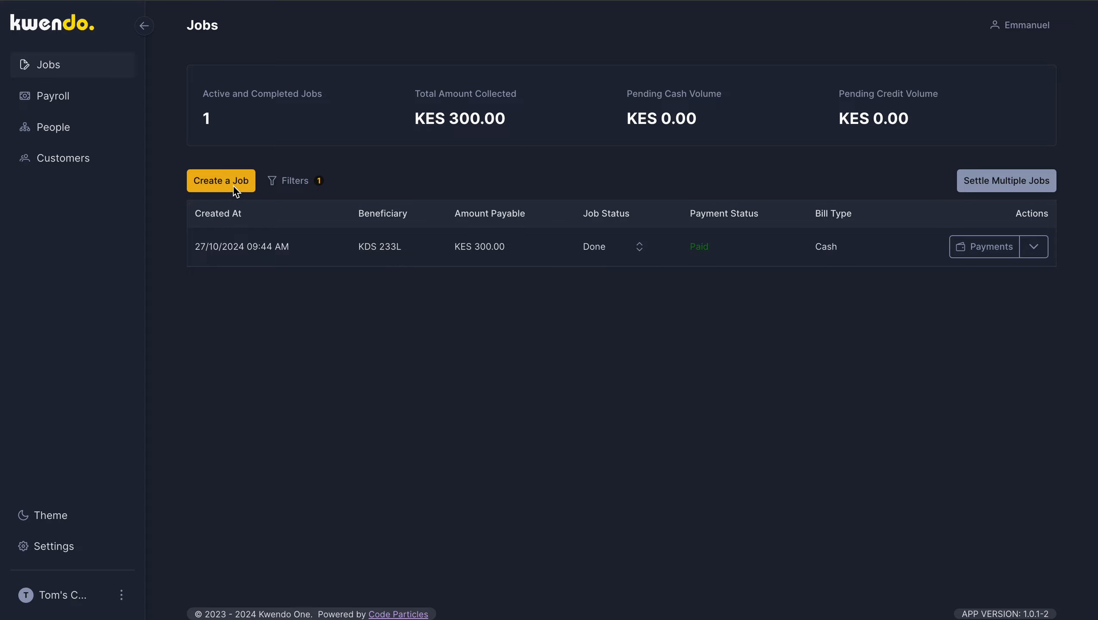
Step: Review the job filter options for bill type, payment status, attendant and job status, and close the filters
{"action": "left_click", "coordinate": [299, 187]}
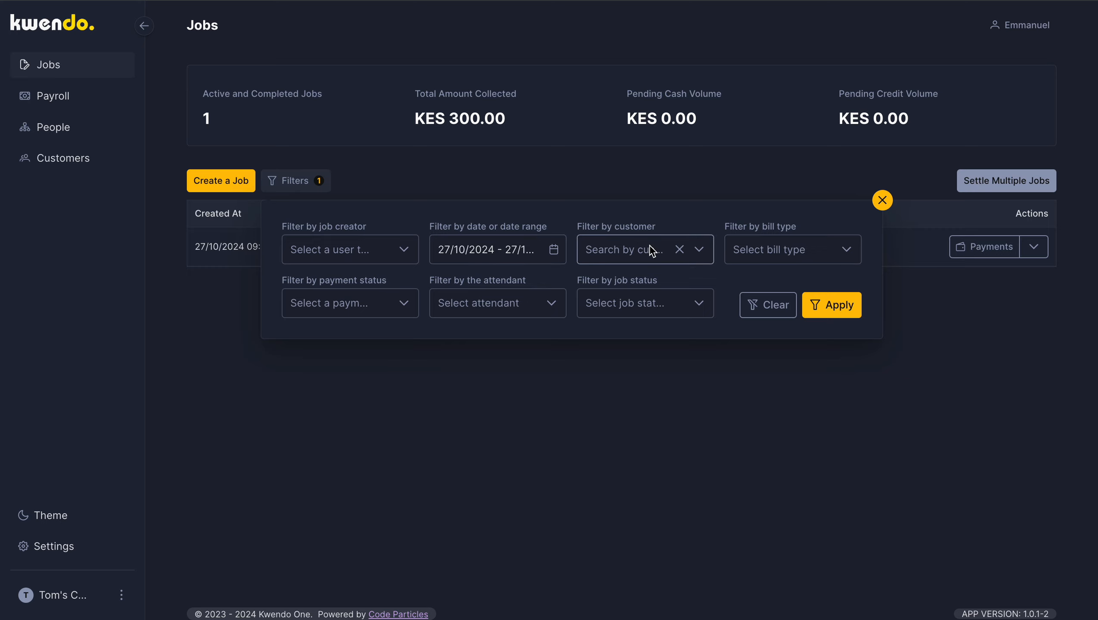
{"action": "left_click", "coordinate": [806, 241]}
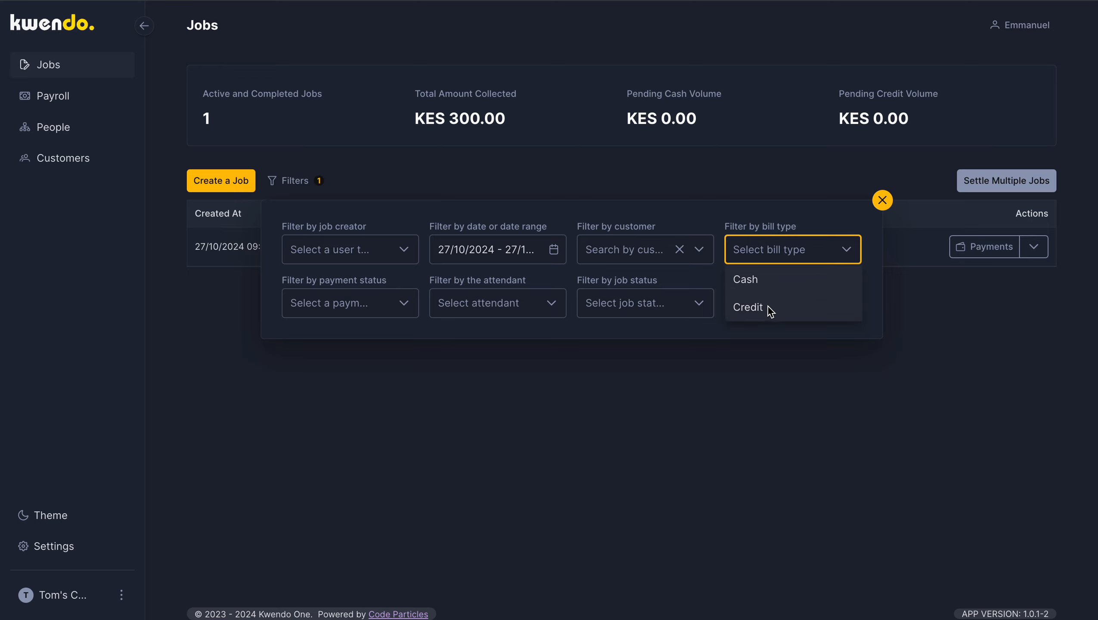
{"action": "left_click", "coordinate": [402, 308]}
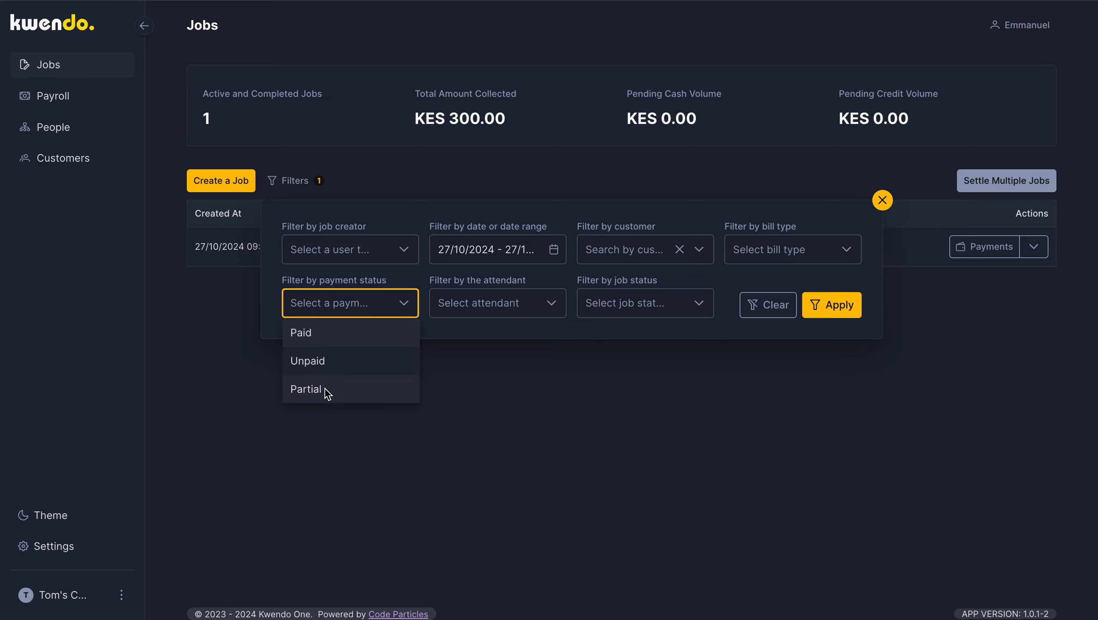
{"action": "left_click", "coordinate": [522, 299]}
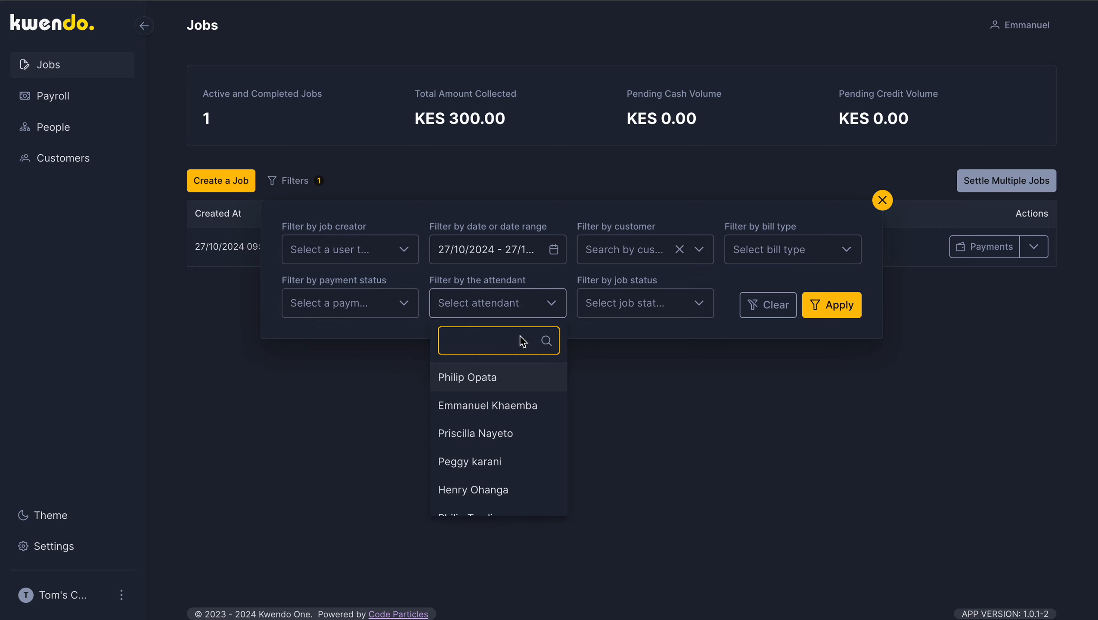
{"action": "left_click", "coordinate": [657, 305]}
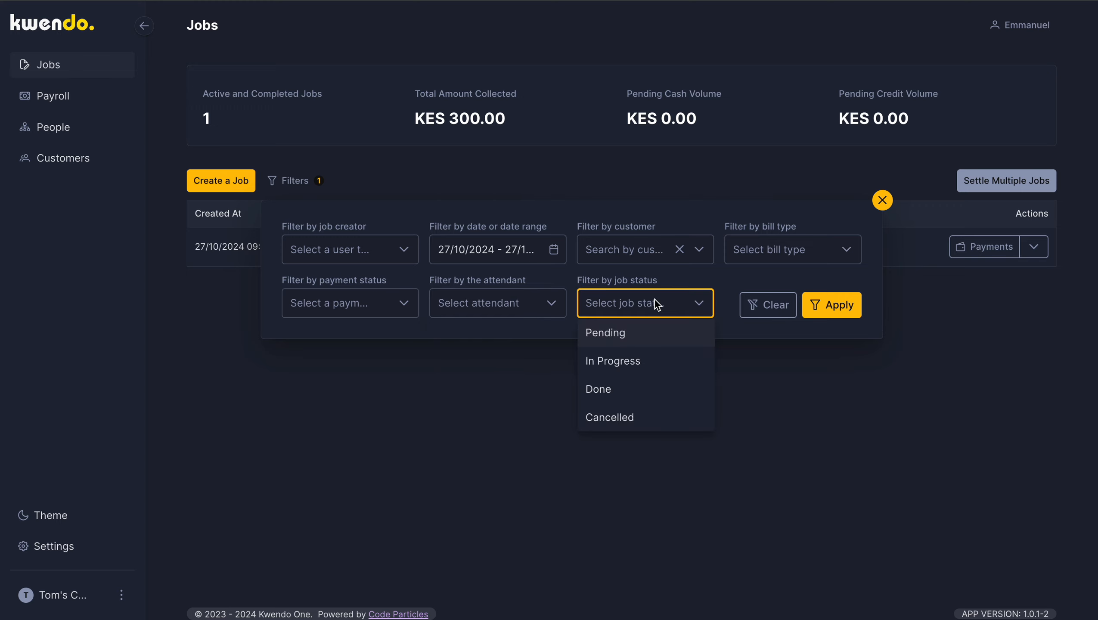
{"action": "left_click", "coordinate": [657, 305]}
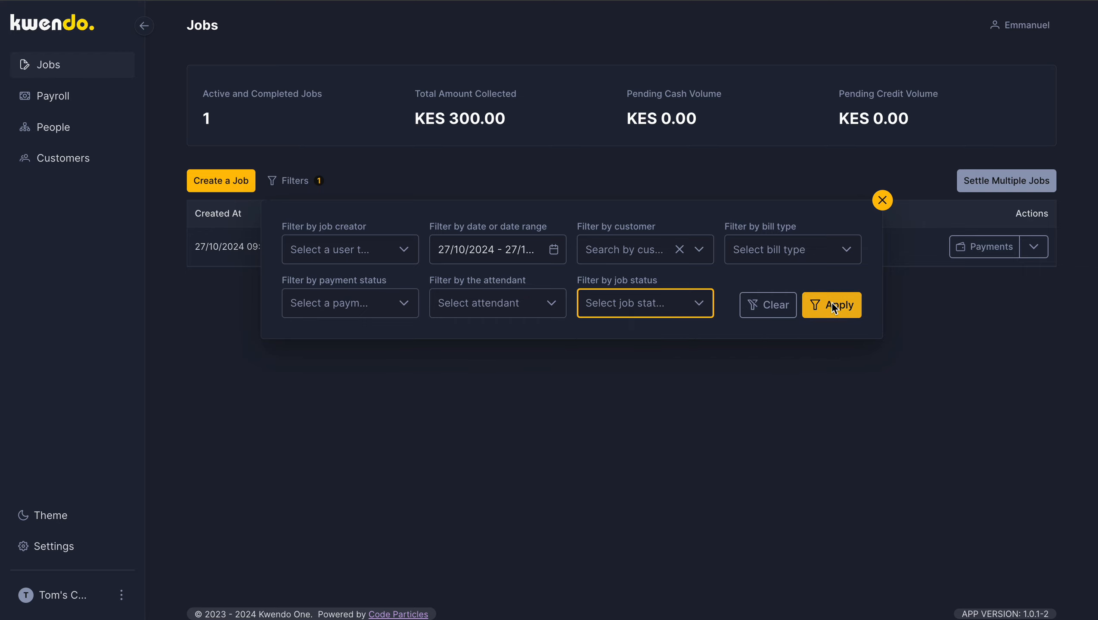
{"action": "left_click", "coordinate": [883, 200]}
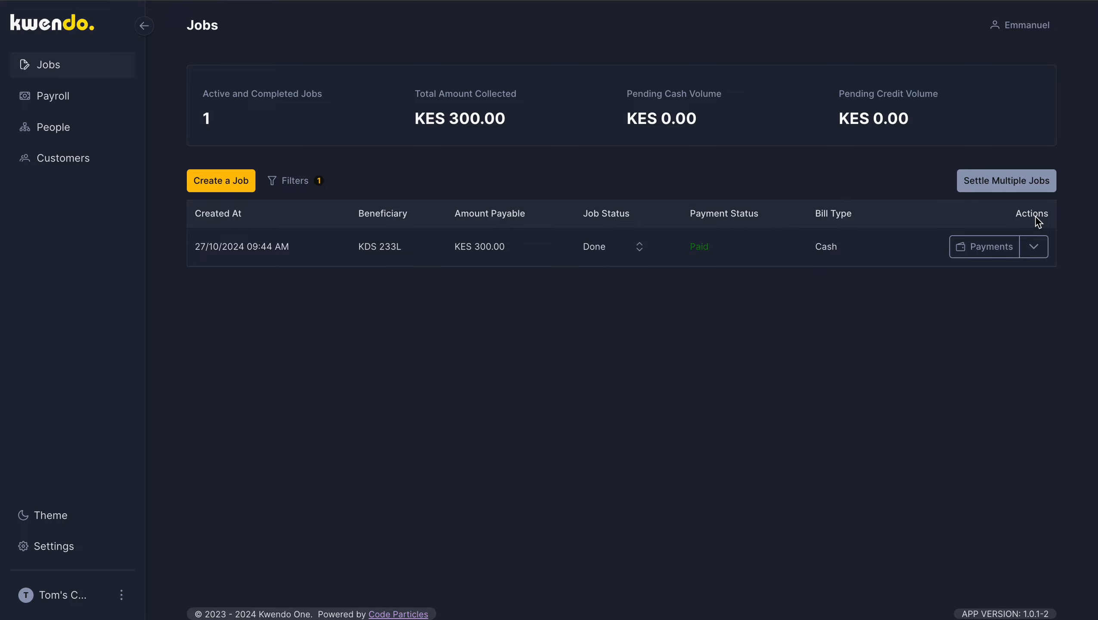
Step: View the payment details of the listed job and close them
{"action": "left_click", "coordinate": [988, 253]}
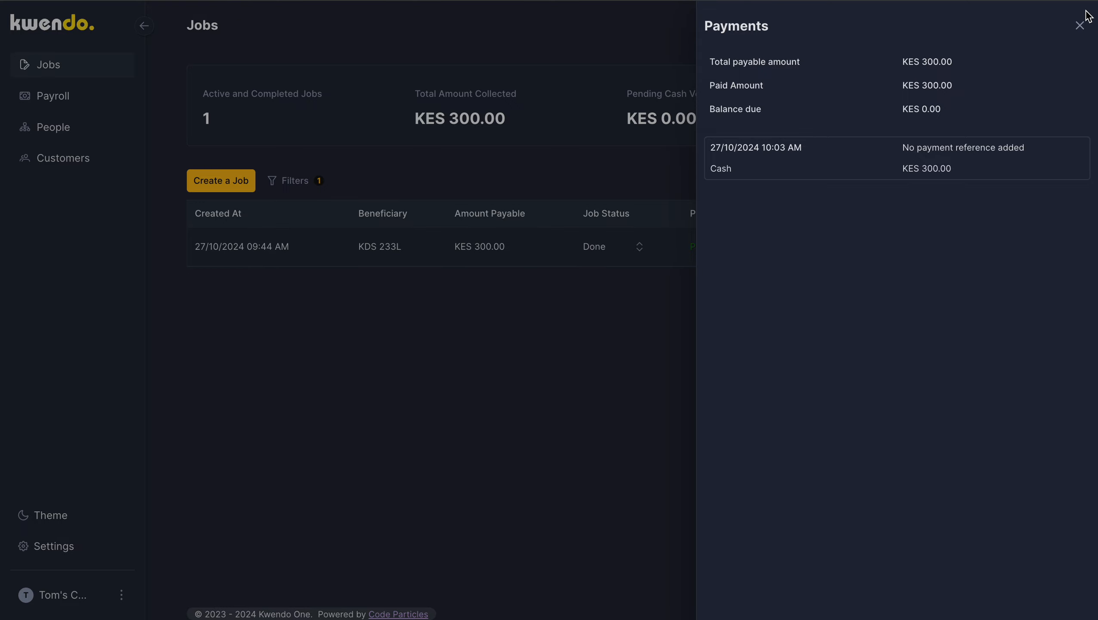
{"action": "left_click", "coordinate": [1080, 24]}
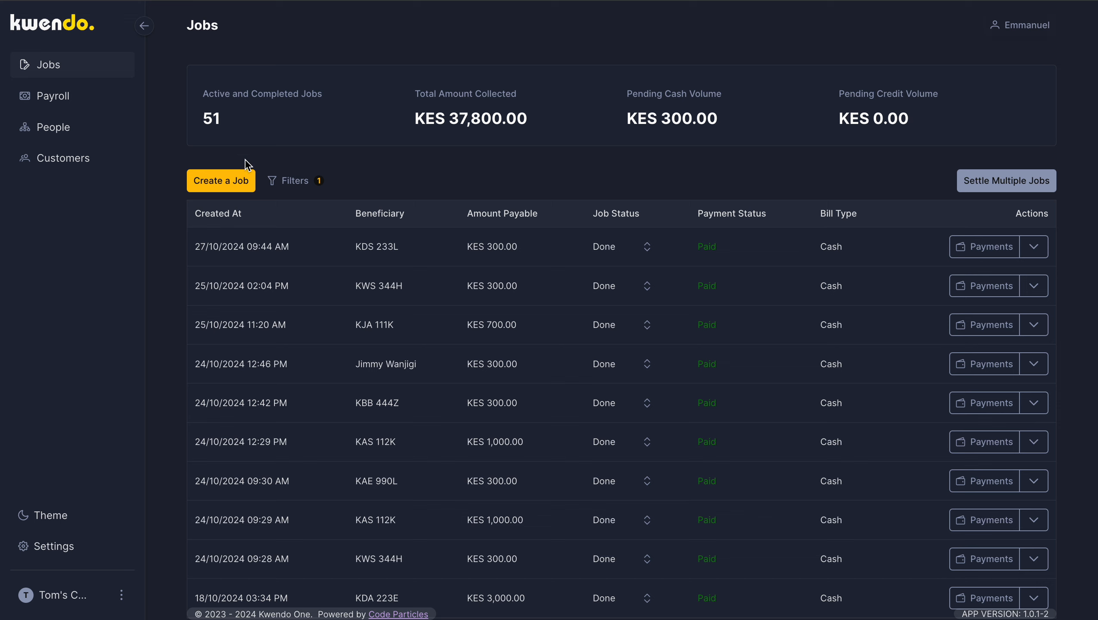
Step: Filter the jobs list by the date 27/10/2024 and close the filters
{"action": "left_click", "coordinate": [321, 179]}
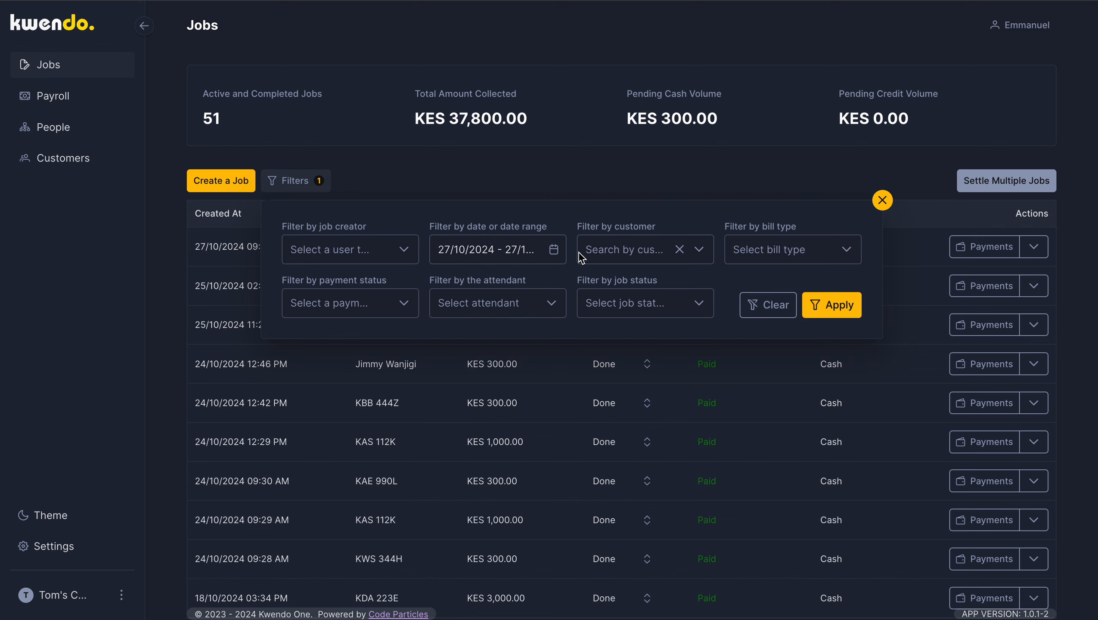
{"action": "left_click", "coordinate": [514, 246]}
{"action": "left_click", "coordinate": [451, 482]}
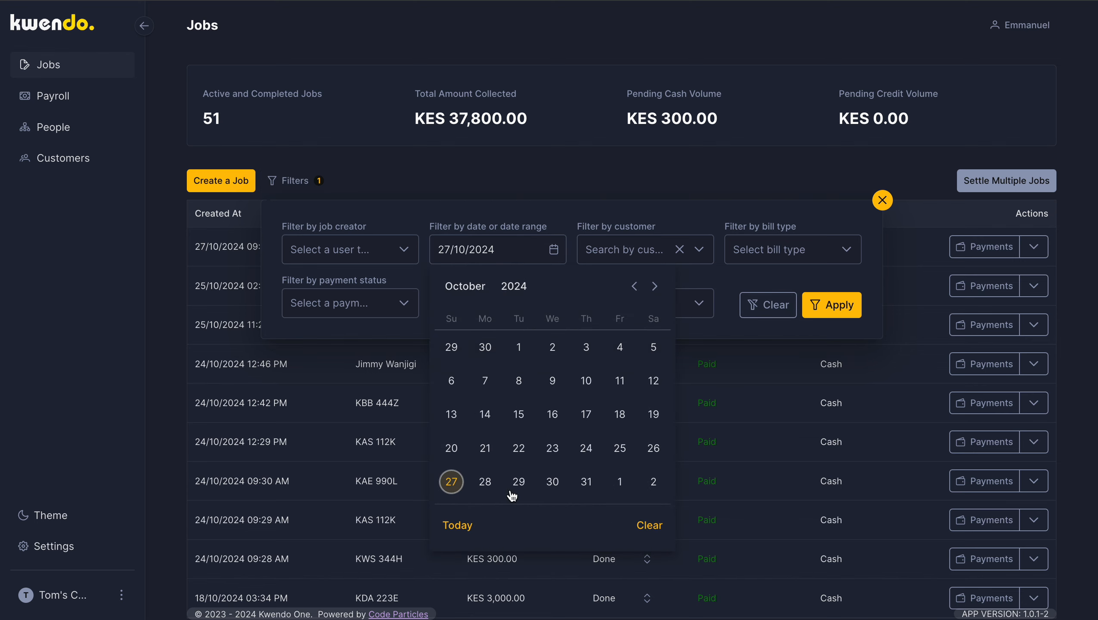
{"action": "left_click", "coordinate": [836, 305]}
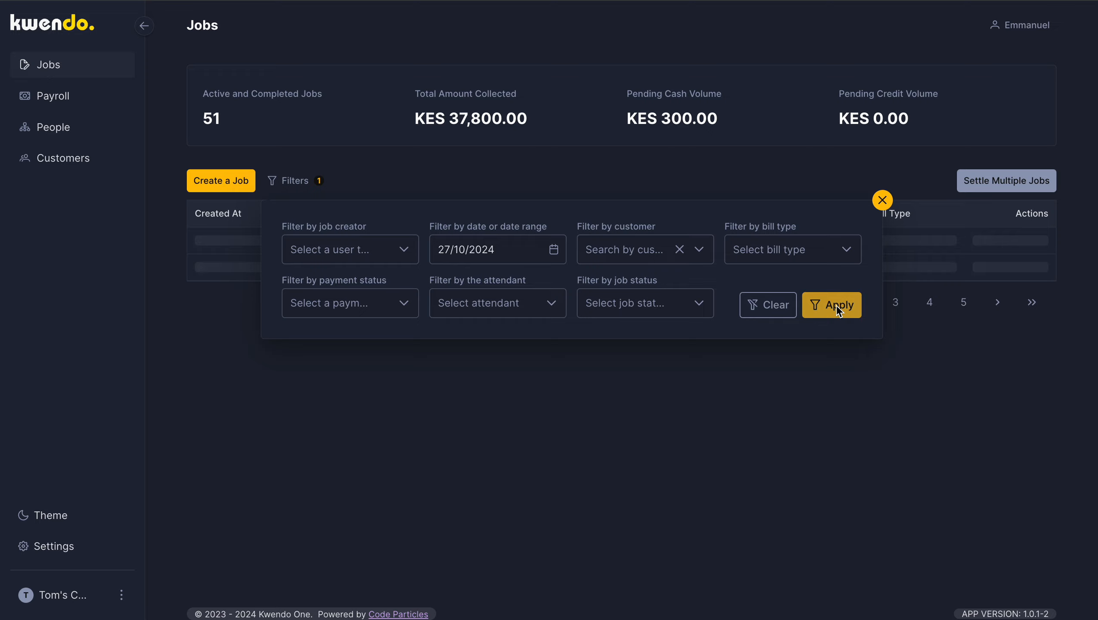
{"action": "left_click", "coordinate": [882, 201]}
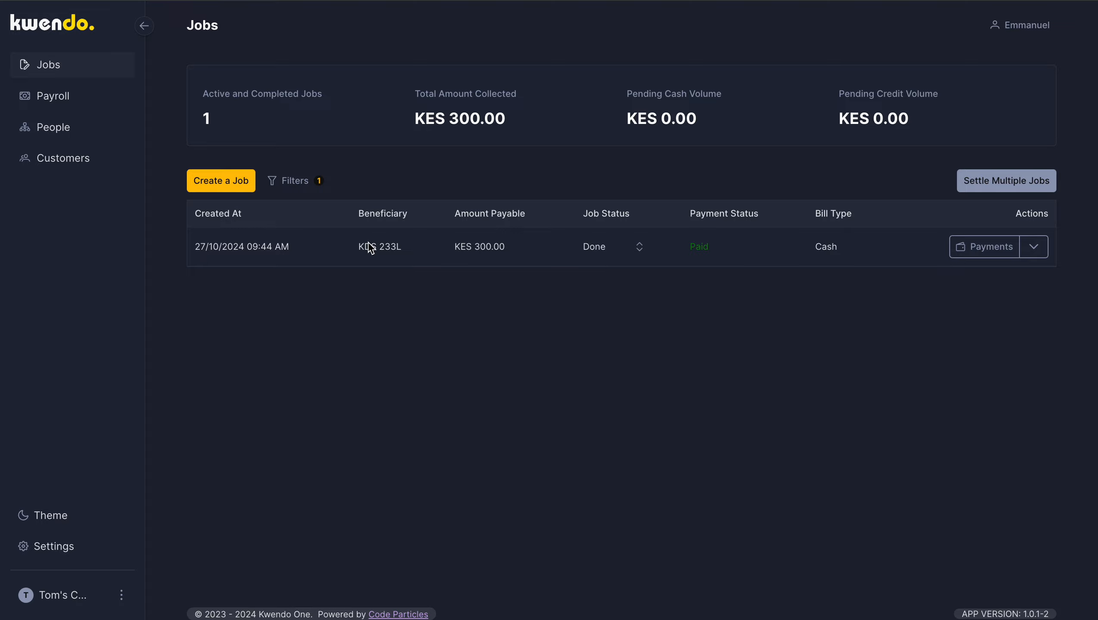
Step: Open the form for a new job and browse its existing customers and categories
{"action": "left_click", "coordinate": [231, 182]}
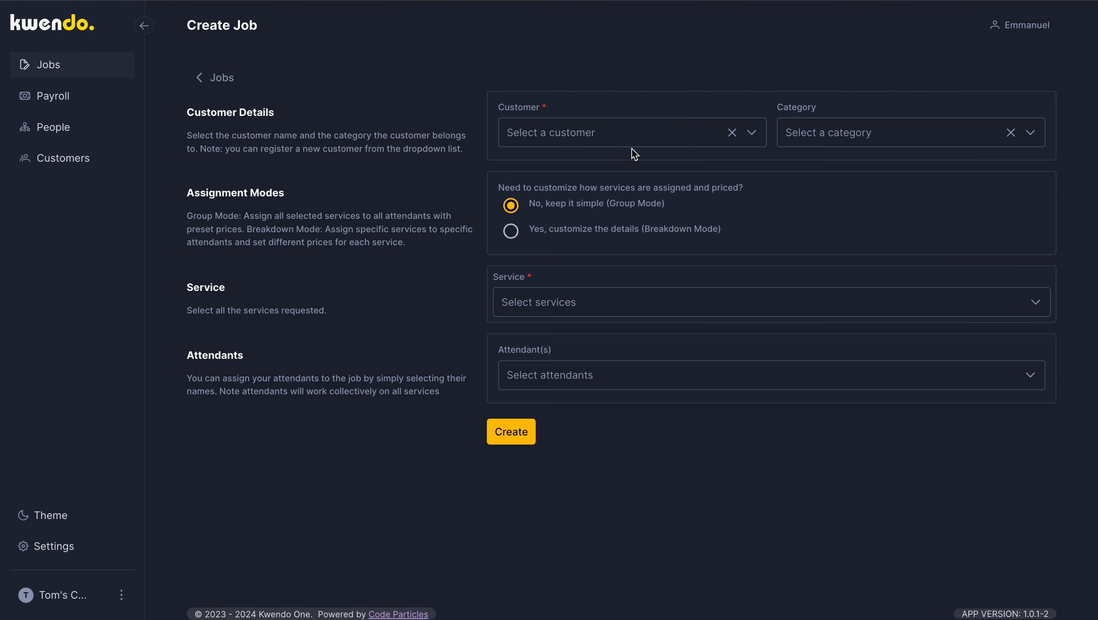
{"action": "left_click", "coordinate": [683, 136]}
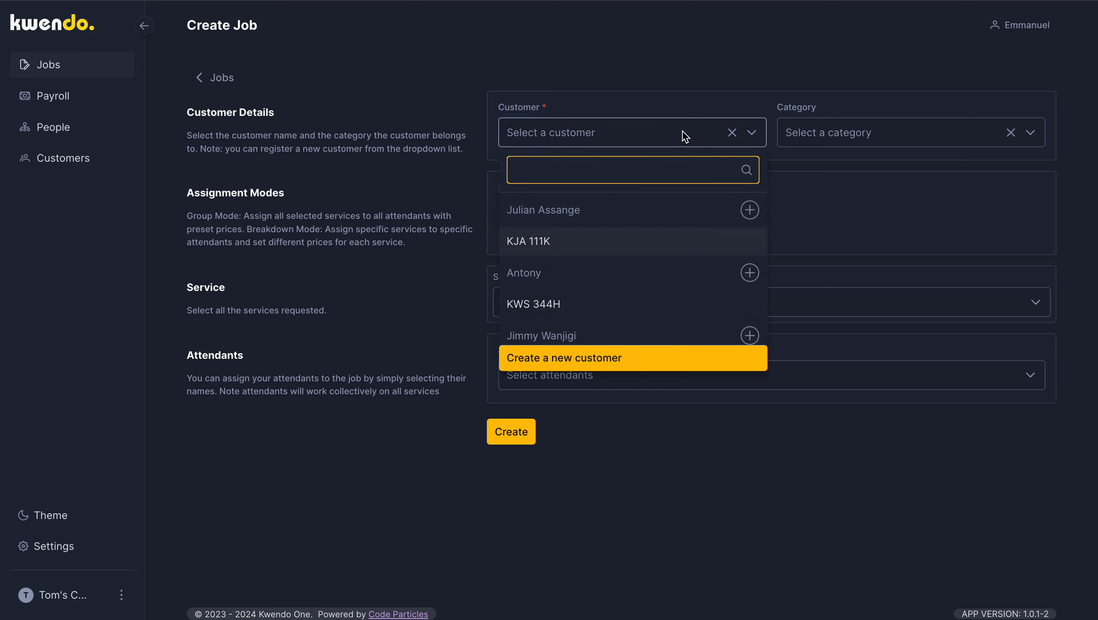
{"action": "scroll", "coordinate": [632, 228], "scroll_direction": "down", "scroll_amount": 1}
{"action": "scroll", "coordinate": [633, 228], "scroll_direction": "down", "scroll_amount": 11}
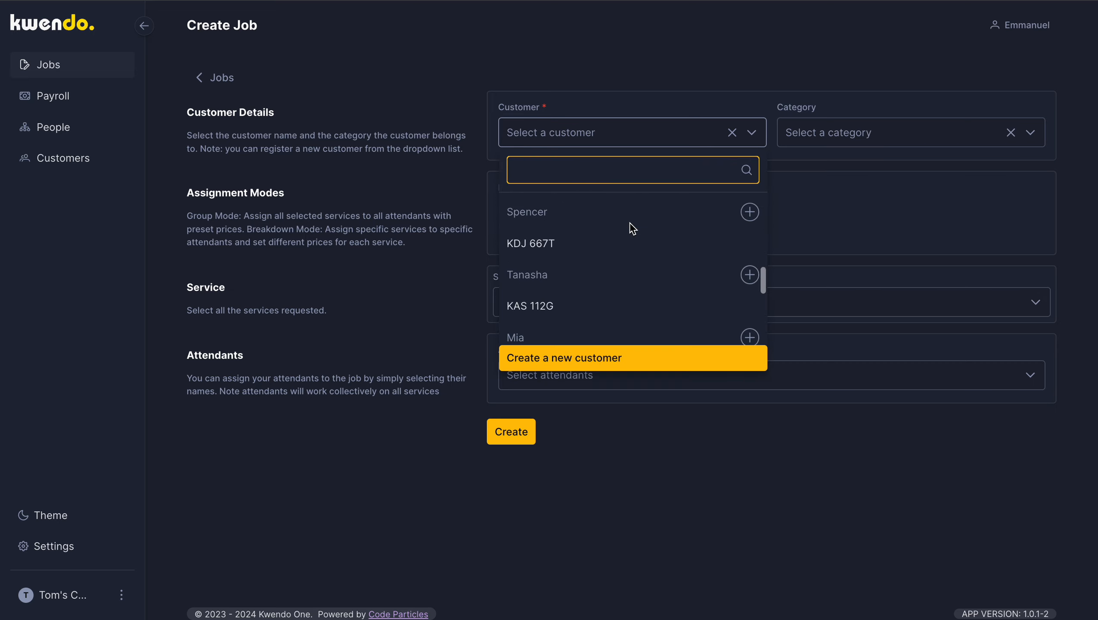
{"action": "scroll", "coordinate": [633, 228], "scroll_direction": "down", "scroll_amount": 3}
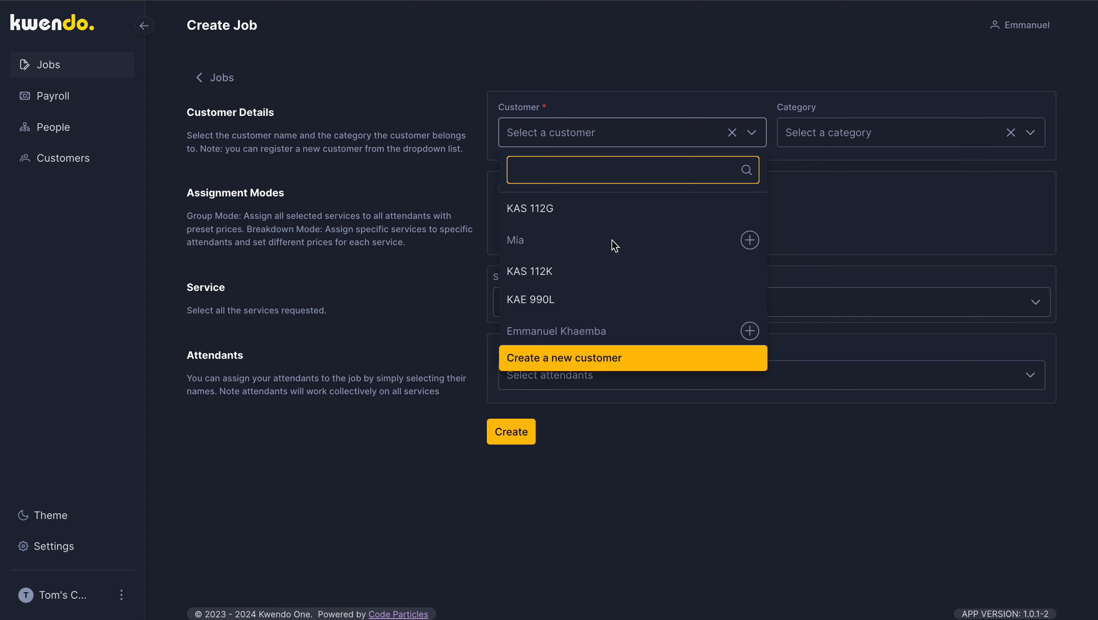
{"action": "scroll", "coordinate": [611, 240], "scroll_direction": "down", "scroll_amount": 1}
{"action": "scroll", "coordinate": [613, 245], "scroll_direction": "up", "scroll_amount": 9}
{"action": "scroll", "coordinate": [613, 246], "scroll_direction": "up", "scroll_amount": 5}
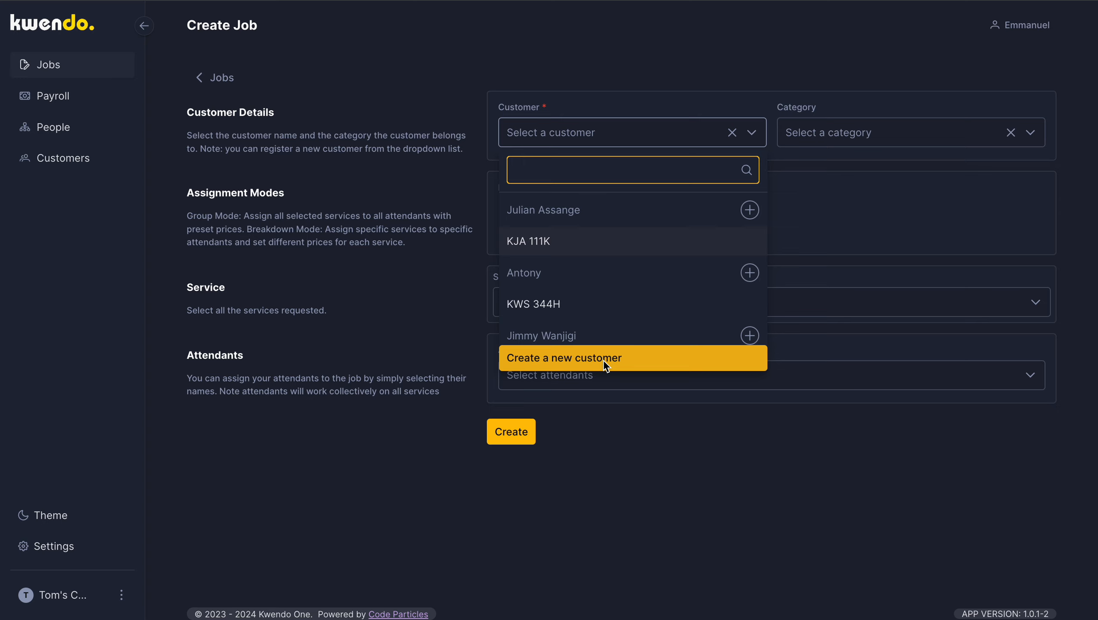
{"action": "scroll", "coordinate": [625, 277], "scroll_direction": "down", "scroll_amount": 3}
{"action": "scroll", "coordinate": [627, 278], "scroll_direction": "down", "scroll_amount": 10}
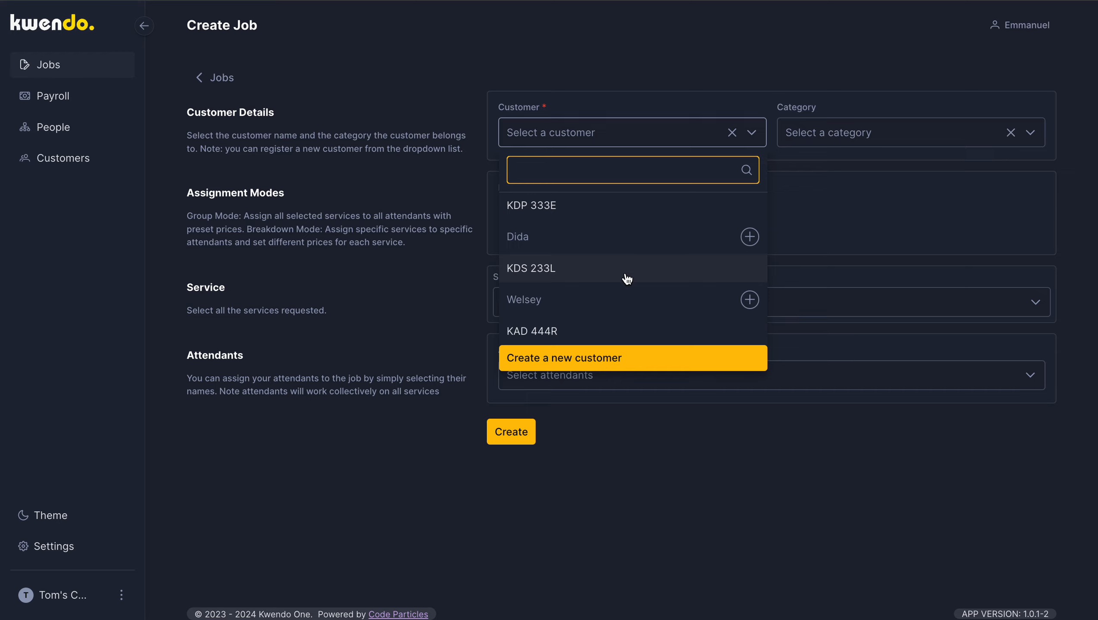
{"action": "left_click", "coordinate": [903, 137]}
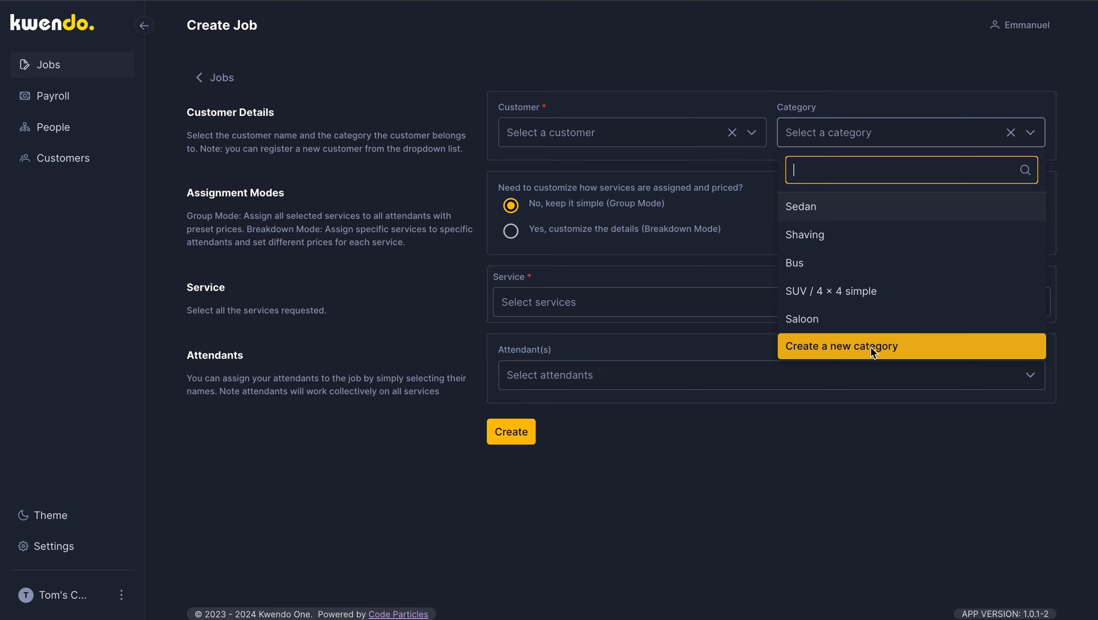
{"action": "left_click", "coordinate": [673, 304]}
Step: Switch the job's assignment to Breakdown Mode and check the services offered there
{"action": "left_click", "coordinate": [524, 239]}
{"action": "left_click", "coordinate": [510, 230]}
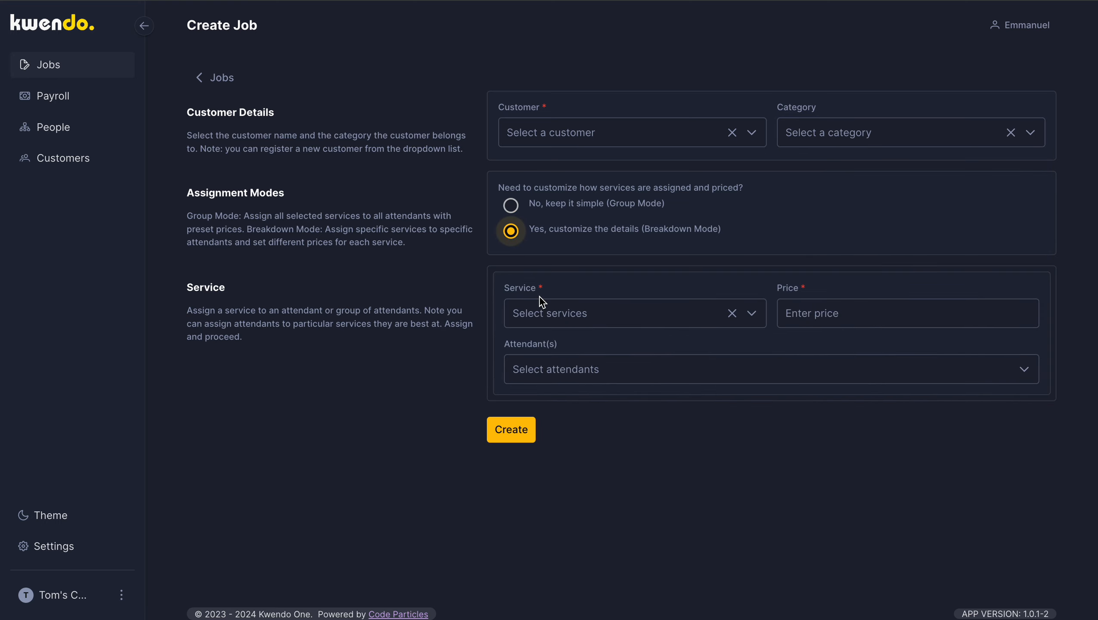
{"action": "left_click", "coordinate": [578, 314]}
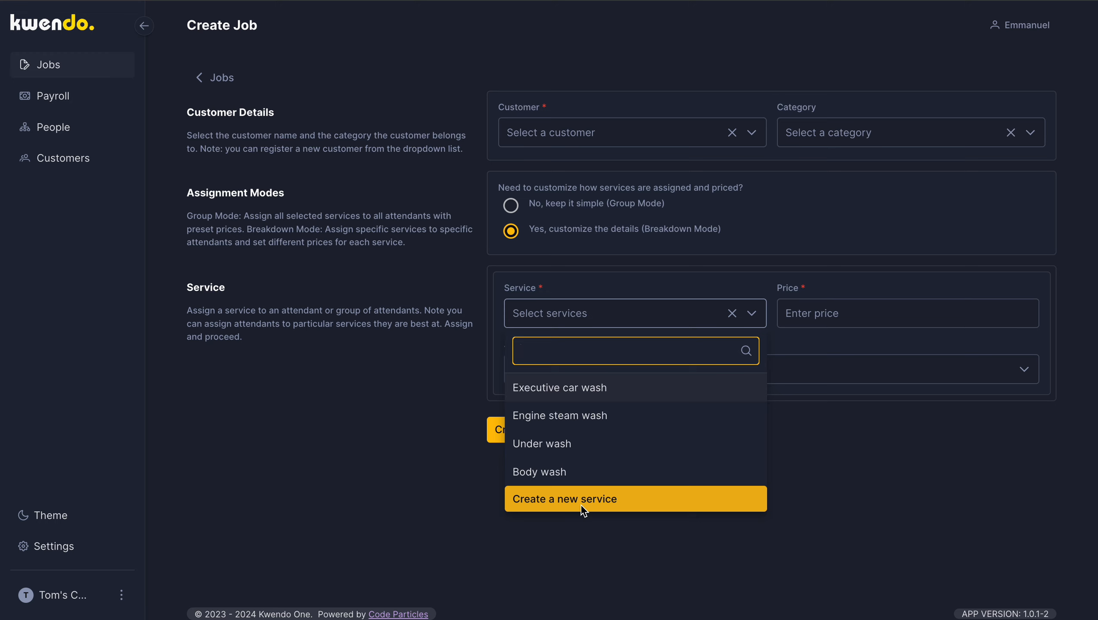
{"action": "left_click", "coordinate": [893, 462]}
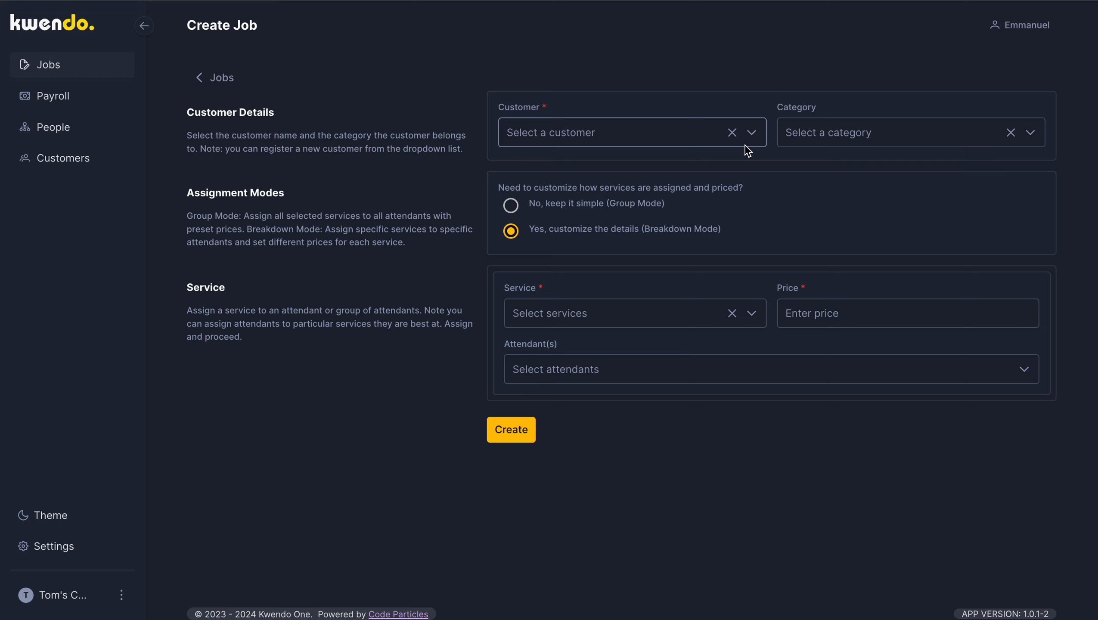
Step: Look again at the customer and category choices for the new job
{"action": "left_click", "coordinate": [684, 140]}
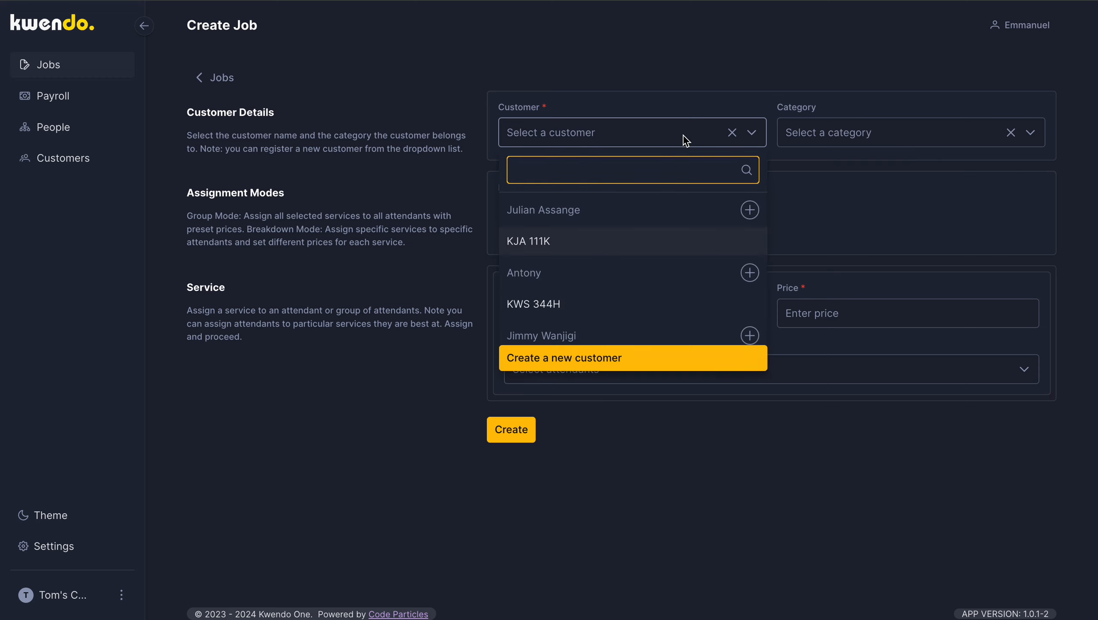
{"action": "left_click", "coordinate": [690, 139]}
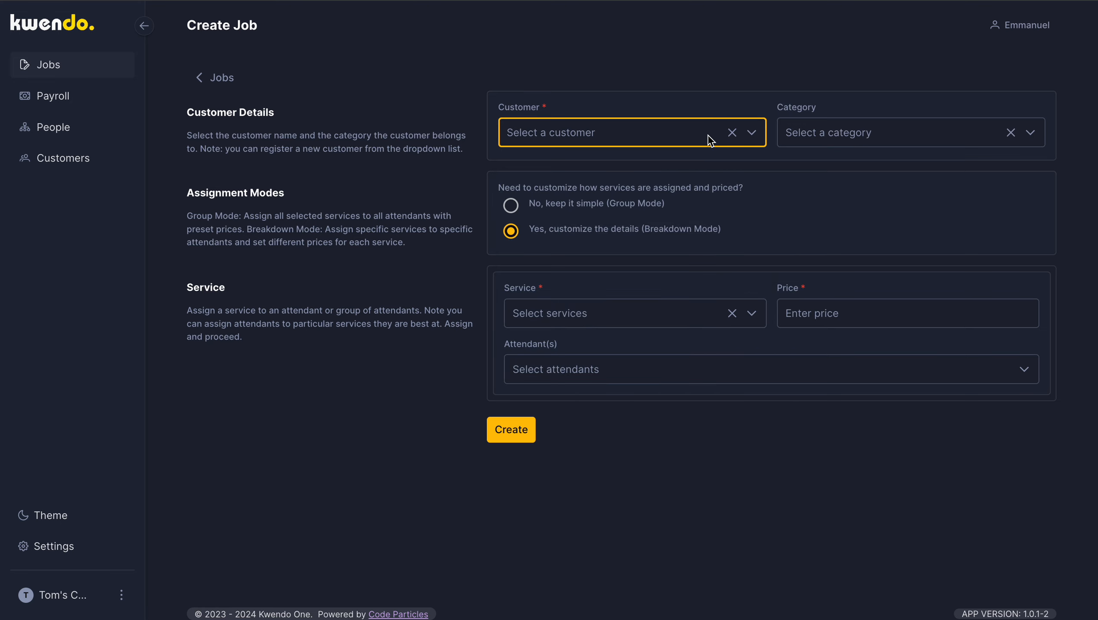
{"action": "left_click", "coordinate": [868, 130]}
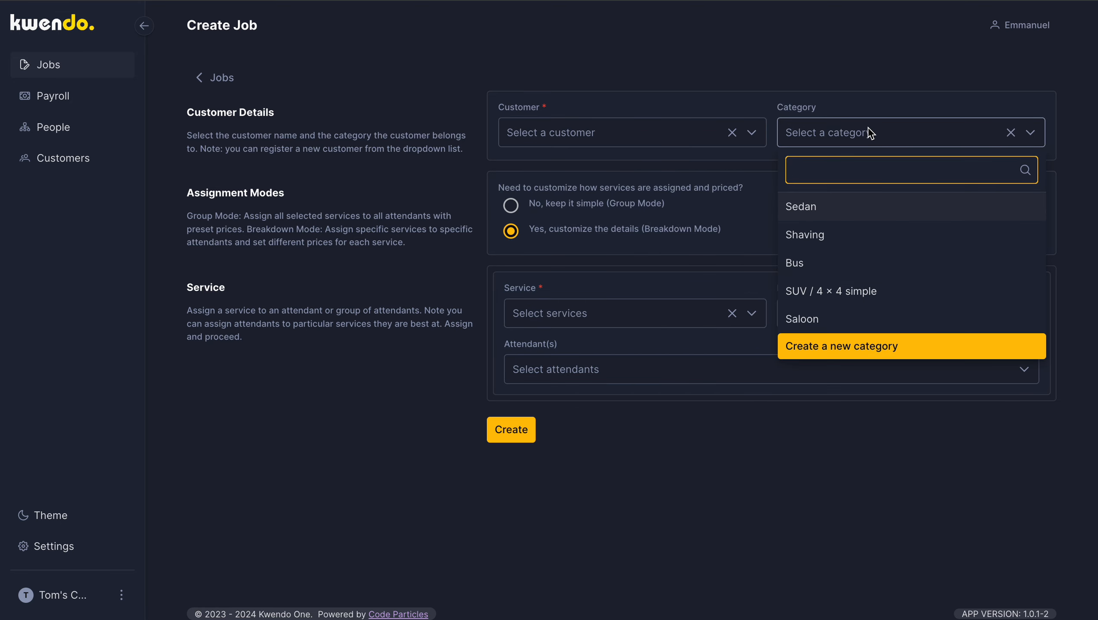
Step: Try the third existing customer in the list for the job and clear that selection
{"action": "left_click", "coordinate": [625, 137]}
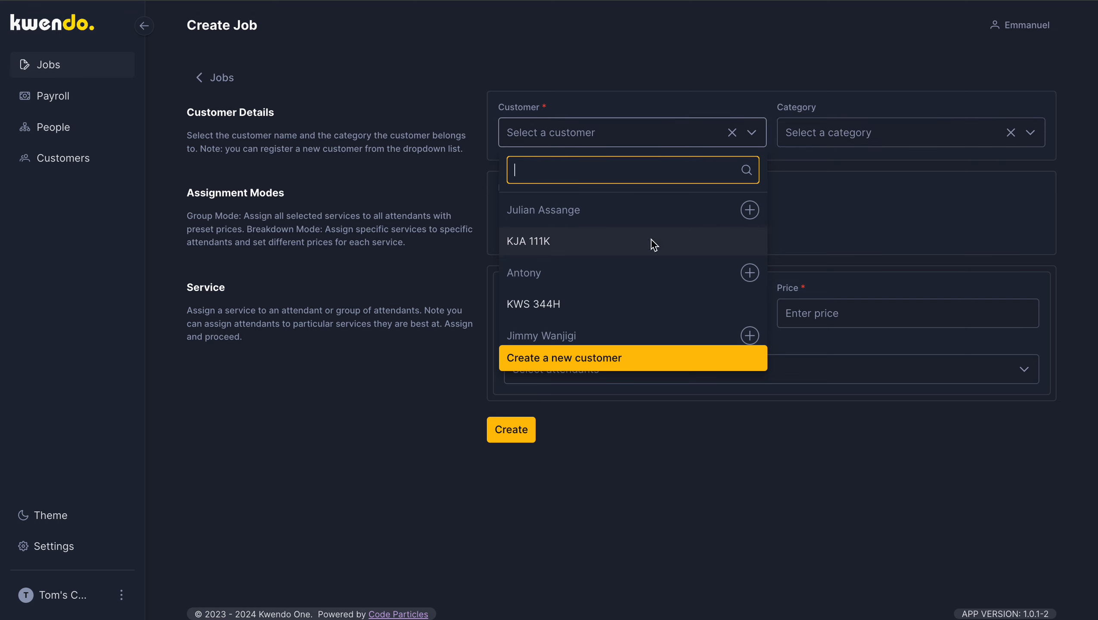
{"action": "scroll", "coordinate": [651, 243], "scroll_direction": "down", "scroll_amount": 2}
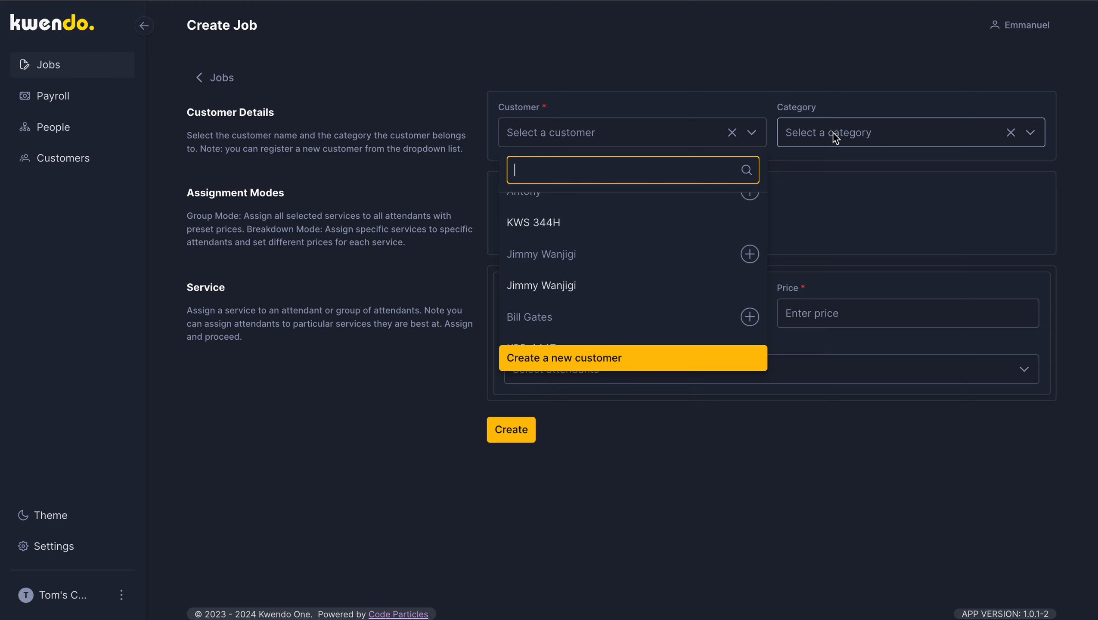
{"action": "left_click", "coordinate": [588, 285]}
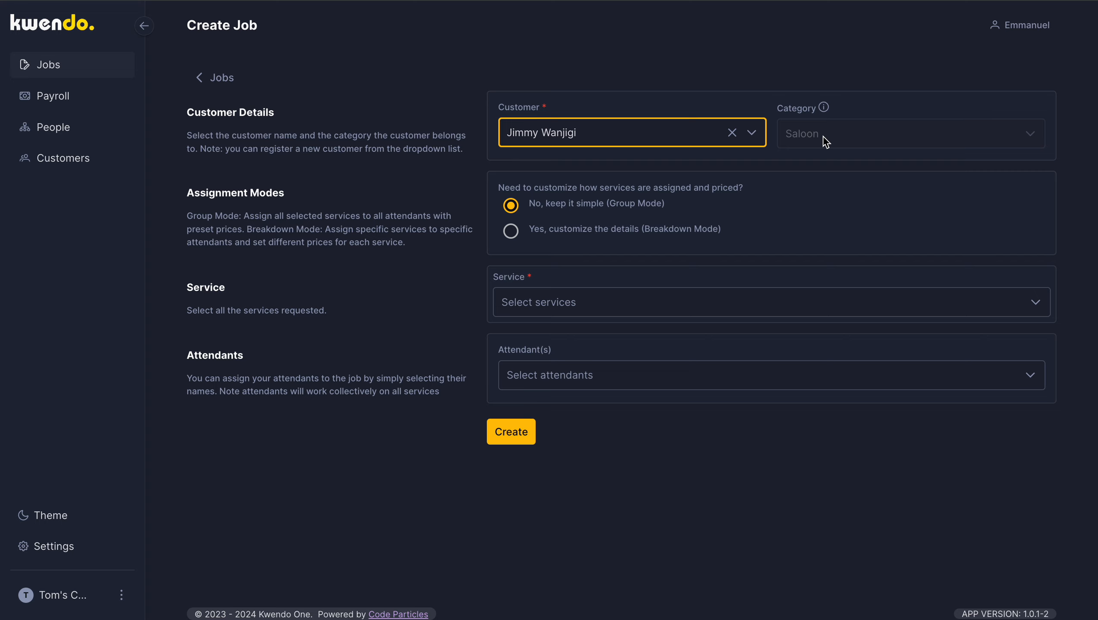
{"action": "left_click", "coordinate": [731, 133]}
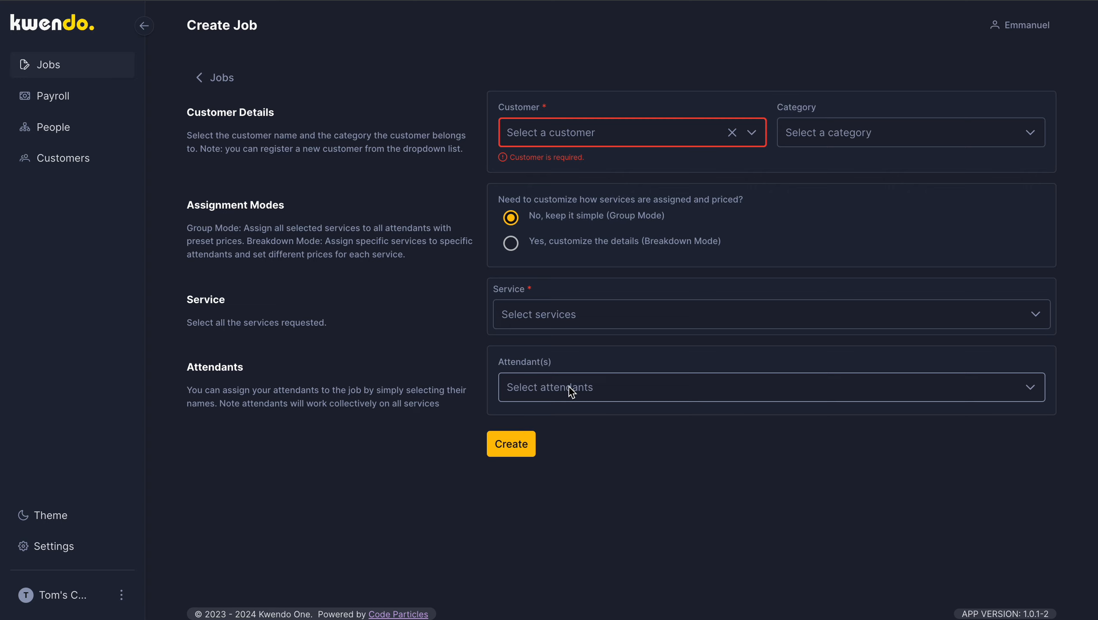
Step: Select the third existing customer in the list as the new job's customer
{"action": "left_click", "coordinate": [751, 135]}
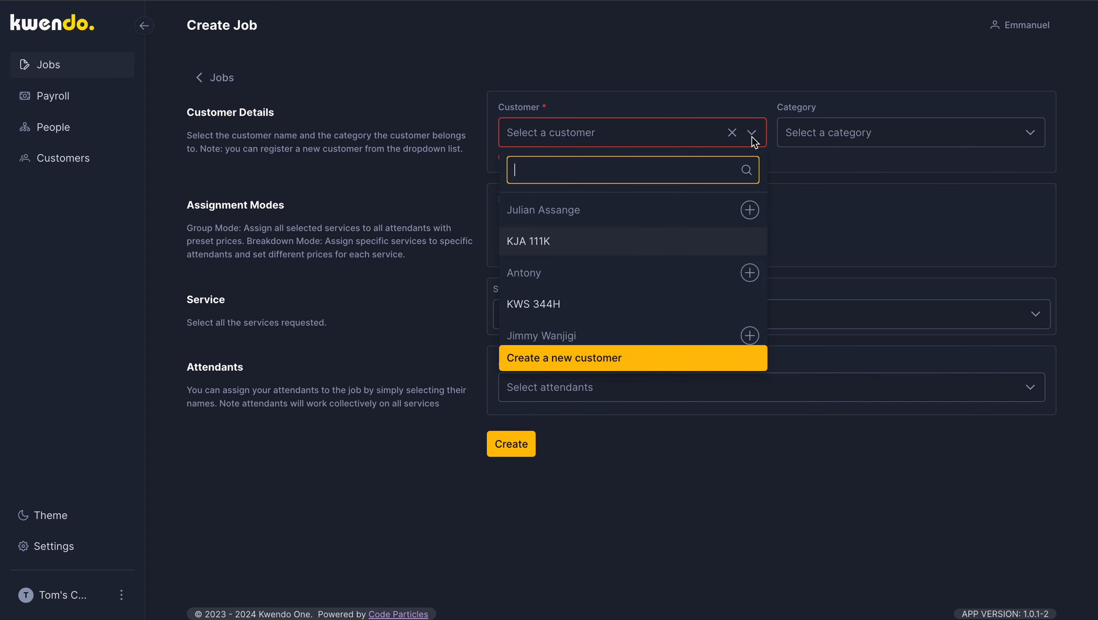
{"action": "scroll", "coordinate": [628, 302], "scroll_direction": "down", "scroll_amount": 2}
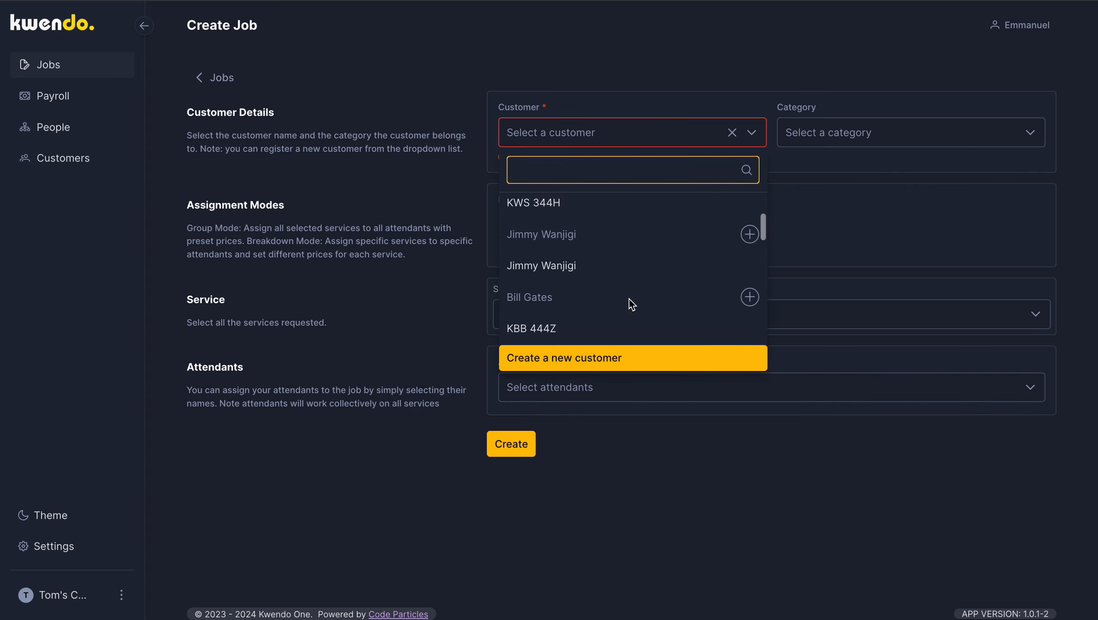
{"action": "left_click", "coordinate": [589, 272]}
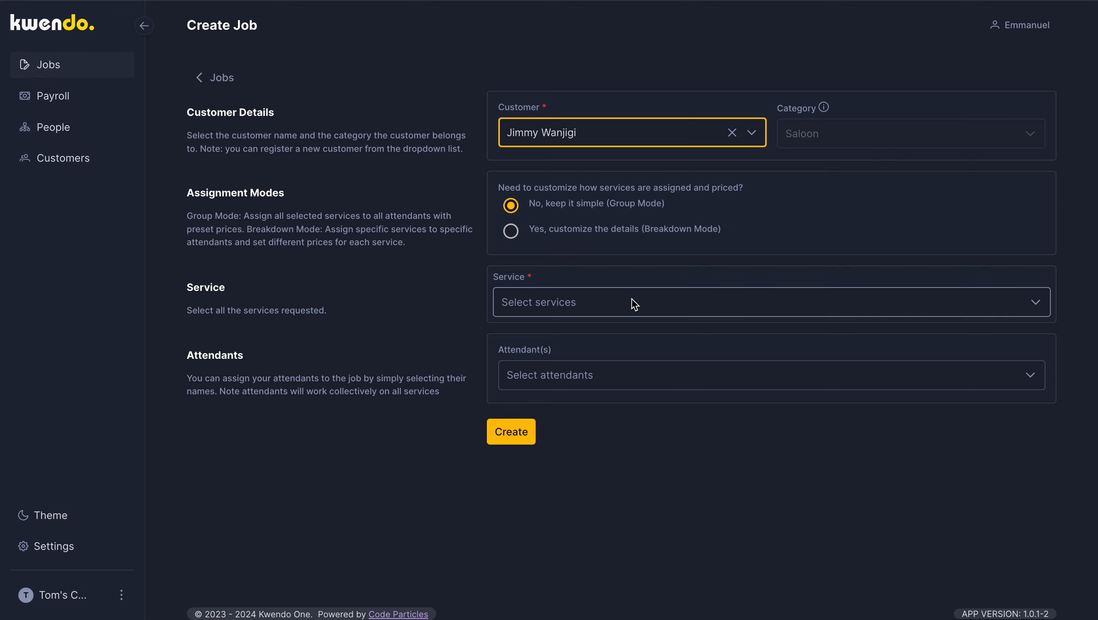
Step: Add the Body wash service to the job
{"action": "left_click", "coordinate": [598, 308]}
{"action": "left_click", "coordinate": [557, 380]}
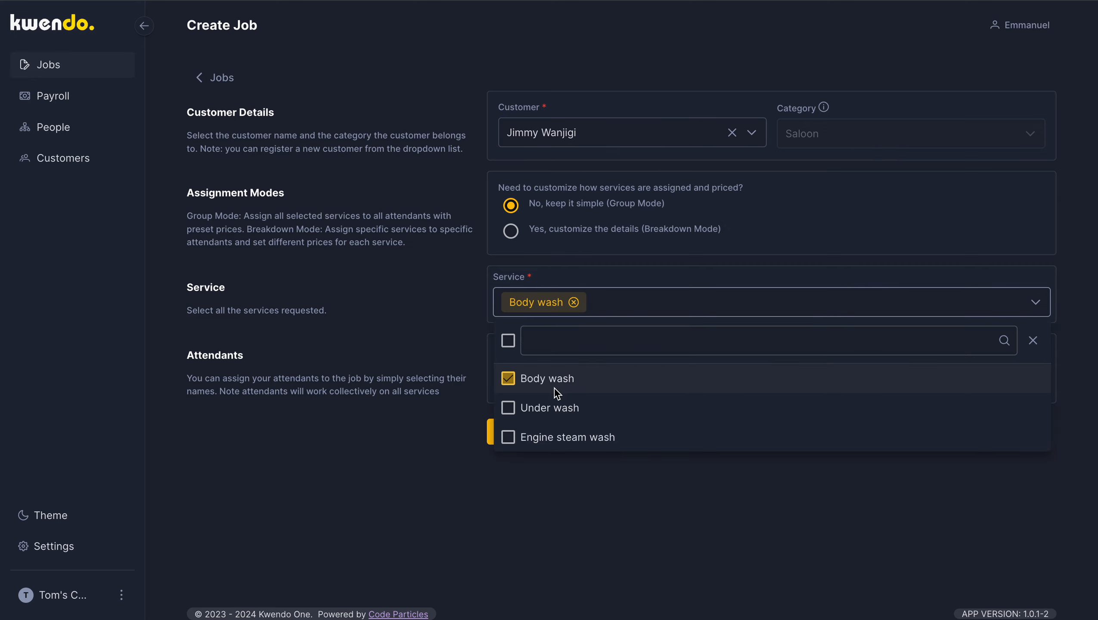
{"action": "left_click", "coordinate": [399, 466]}
Step: Assign the second attendant in the list to the Body wash job and create the job
{"action": "left_click", "coordinate": [606, 384]}
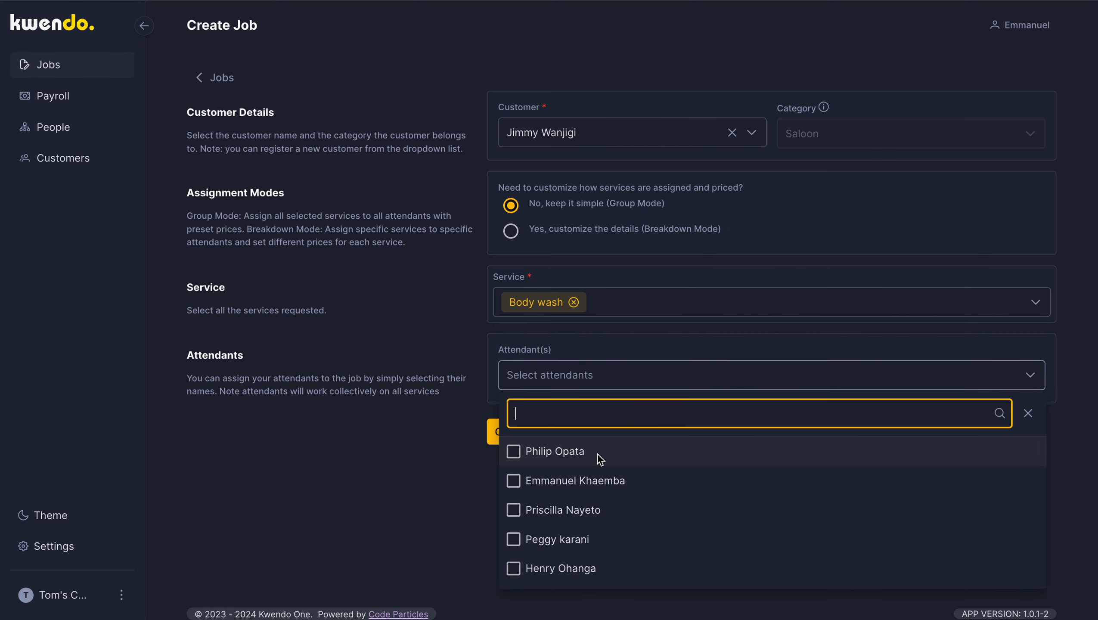
{"action": "left_click", "coordinate": [559, 482]}
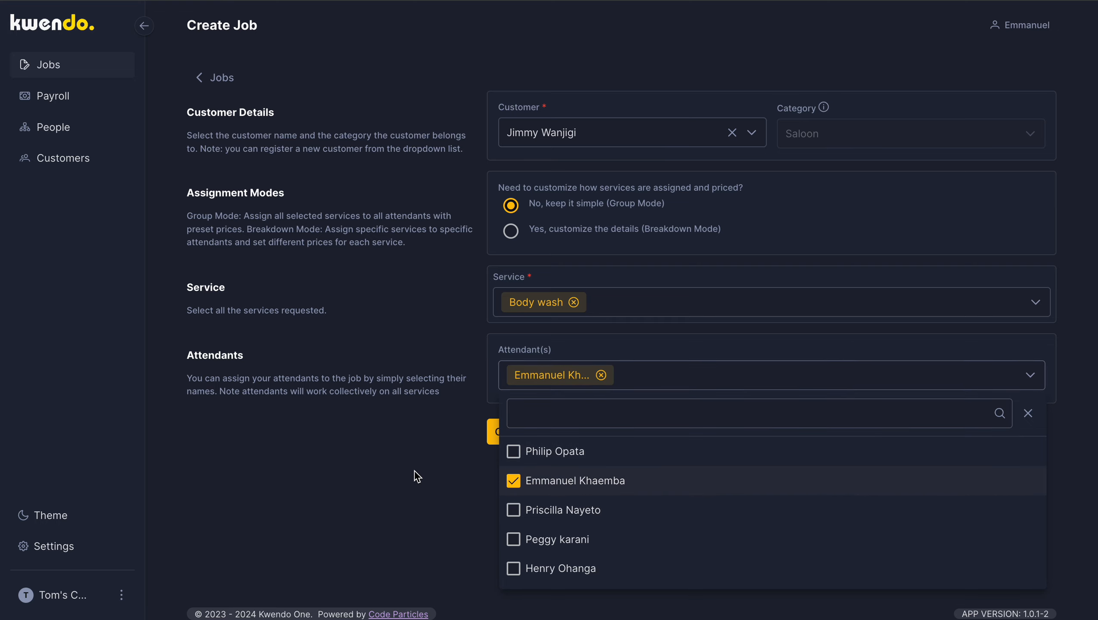
{"action": "left_click", "coordinate": [417, 475]}
{"action": "left_click", "coordinate": [510, 431]}
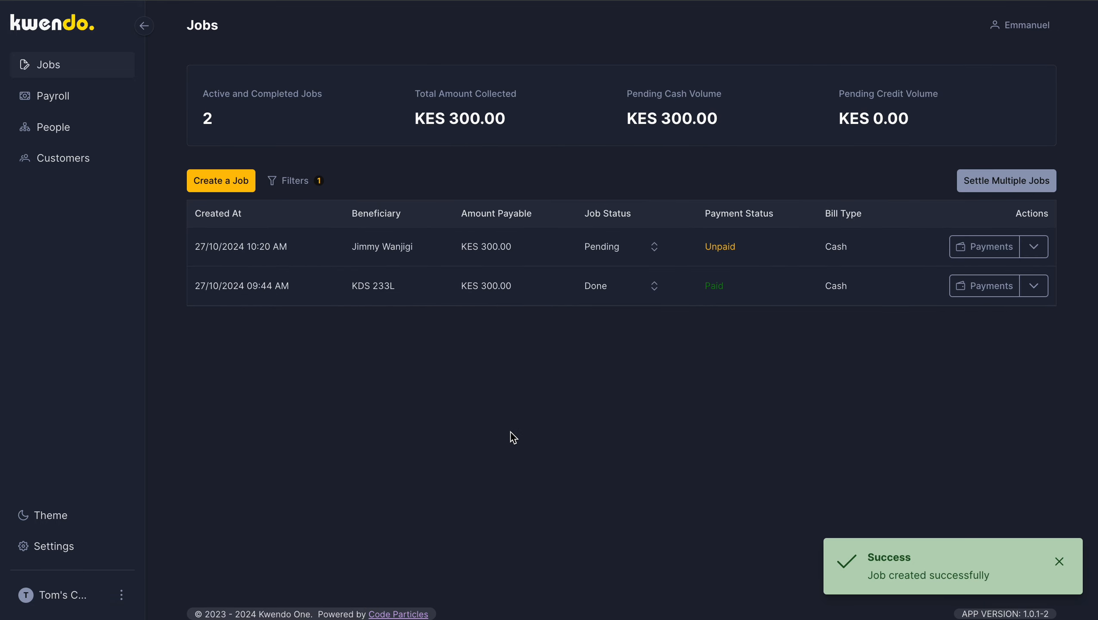
{"action": "left_click", "coordinate": [230, 180]}
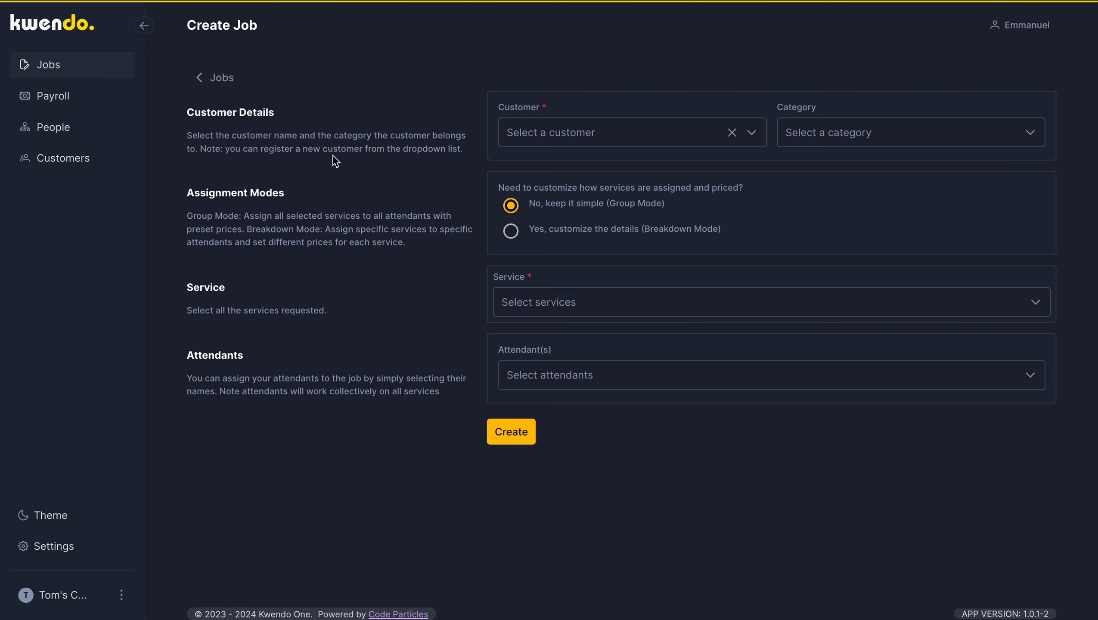
{"action": "left_click", "coordinate": [627, 146]}
{"action": "scroll", "coordinate": [625, 246], "scroll_direction": "down", "scroll_amount": 2}
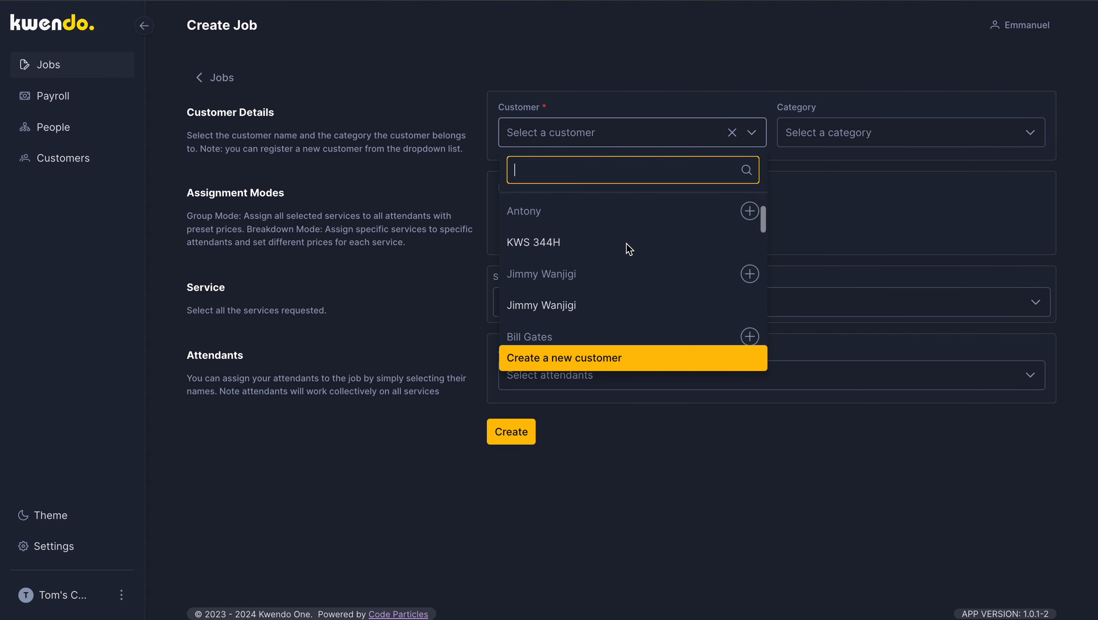
{"action": "left_click", "coordinate": [578, 238]}
Step: Add the Body wash service to the KWS 344H job and create it without any attendant
{"action": "left_click", "coordinate": [616, 304]}
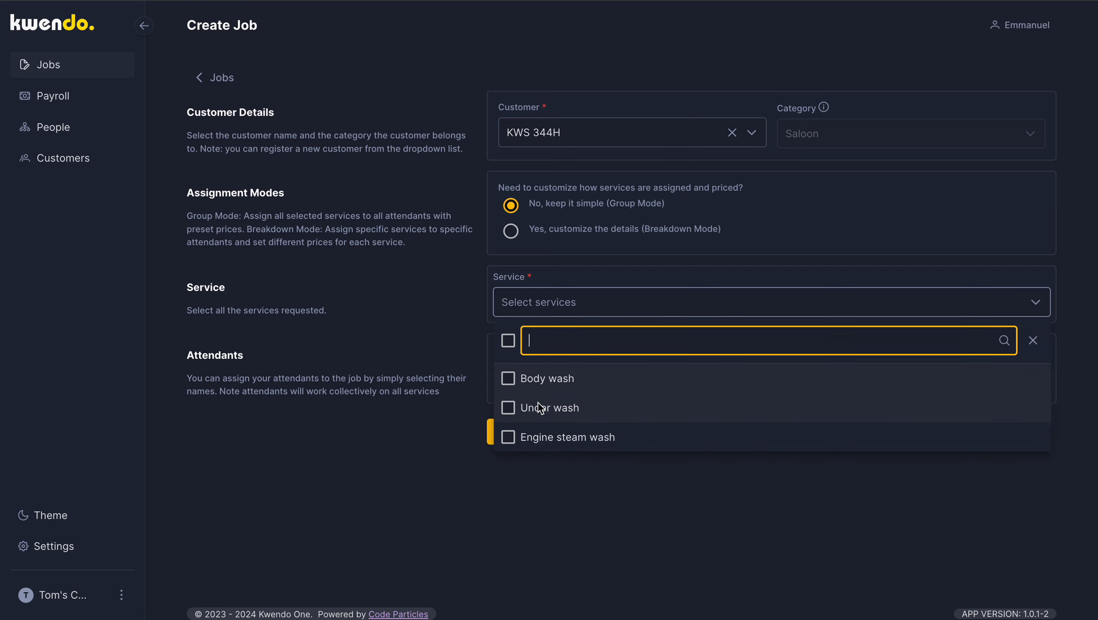
{"action": "left_click", "coordinate": [529, 381]}
{"action": "left_click", "coordinate": [344, 458]}
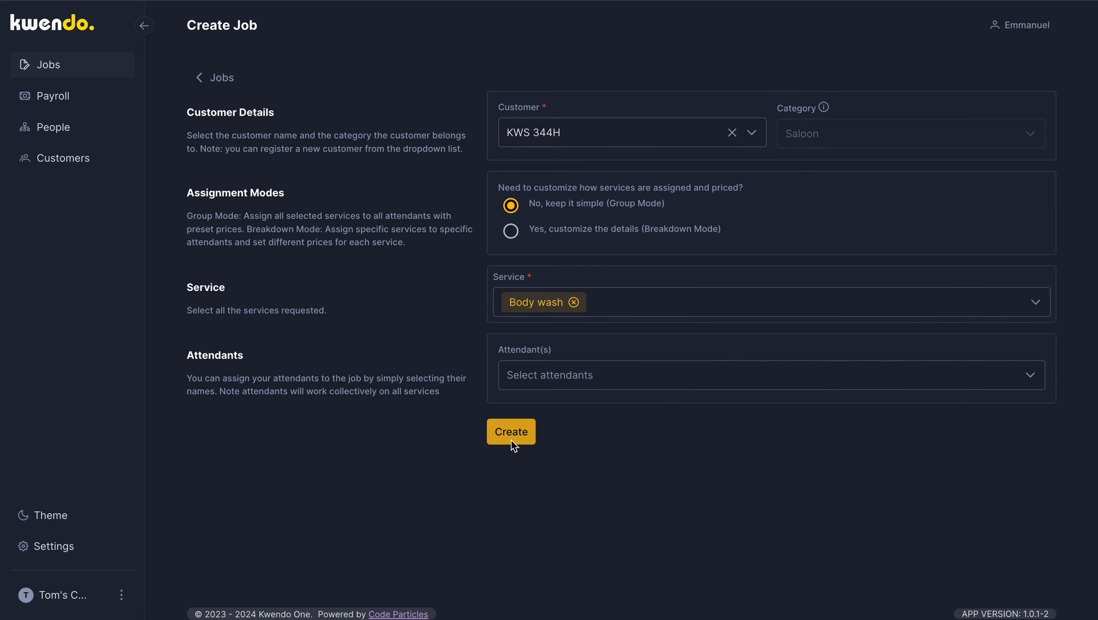
{"action": "left_click", "coordinate": [510, 439]}
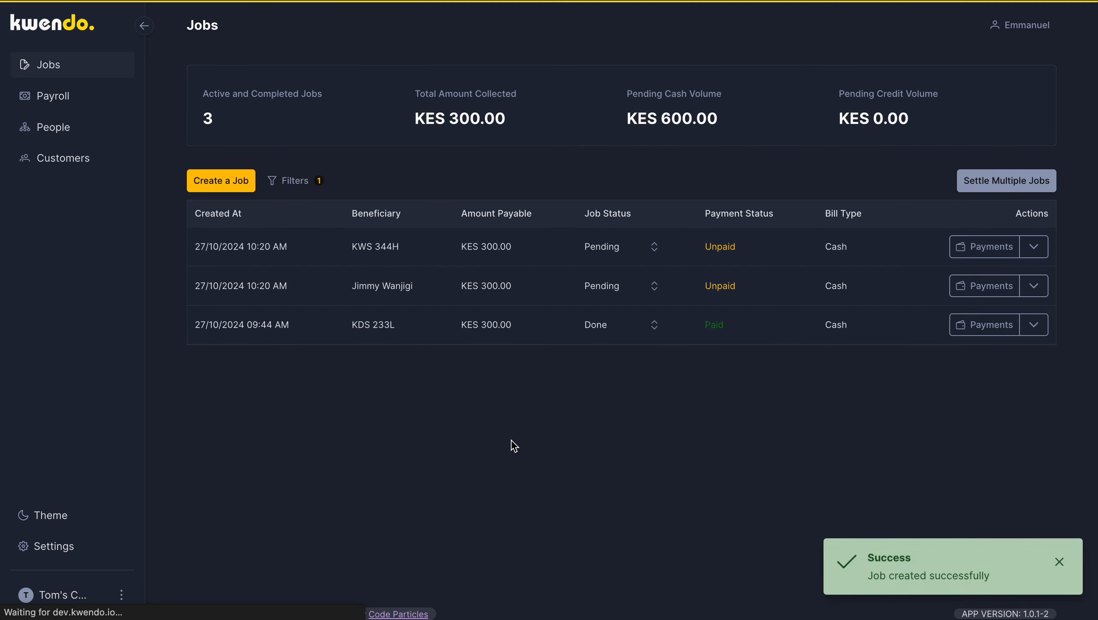
{"action": "left_click", "coordinate": [226, 181]}
{"action": "left_click", "coordinate": [636, 138]}
{"action": "scroll", "coordinate": [606, 264], "scroll_direction": "down", "scroll_amount": 4}
{"action": "scroll", "coordinate": [607, 264], "scroll_direction": "down", "scroll_amount": 1}
{"action": "left_click", "coordinate": [557, 249]}
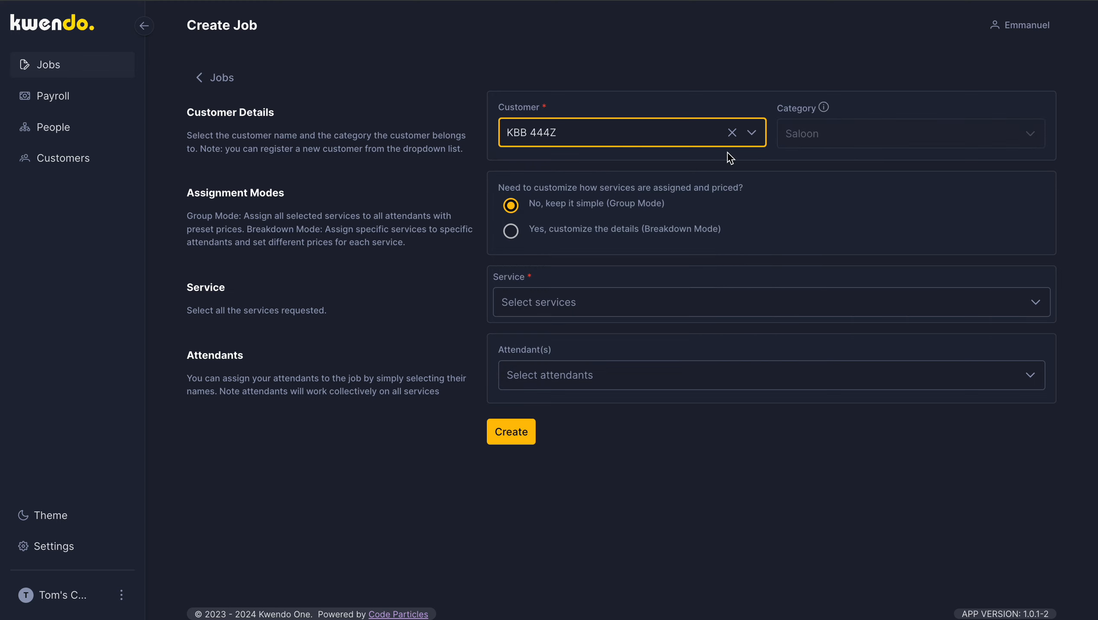
Step: Add the Body wash service to the KBB 444Z job and assign the third attendant in the list
{"action": "left_click", "coordinate": [624, 307]}
{"action": "left_click", "coordinate": [506, 379]}
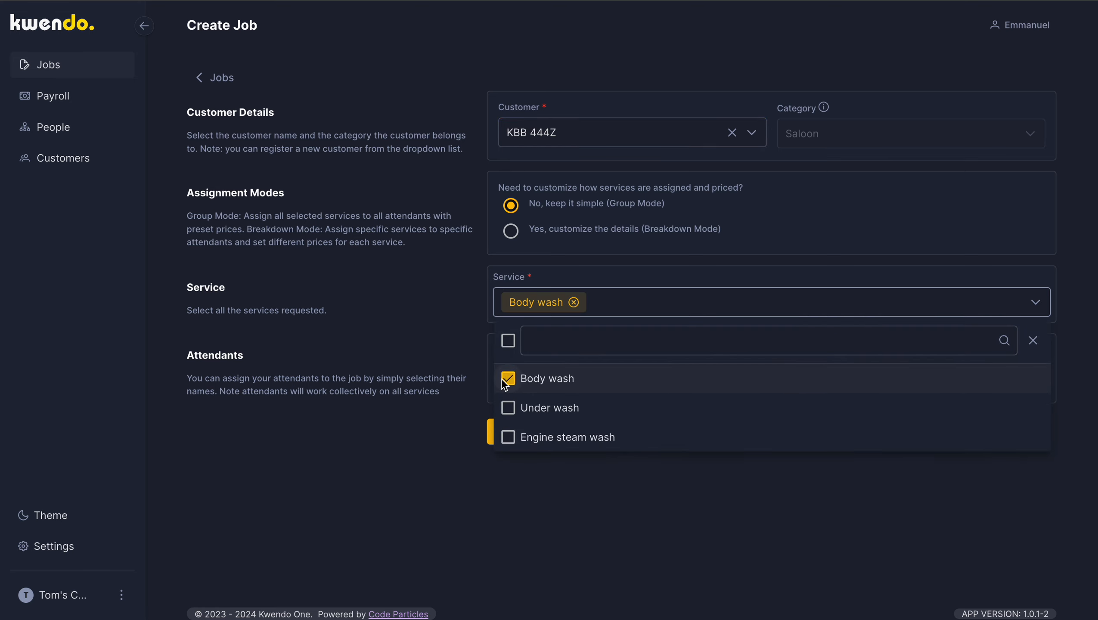
{"action": "left_click", "coordinate": [375, 449]}
{"action": "left_click", "coordinate": [654, 376]}
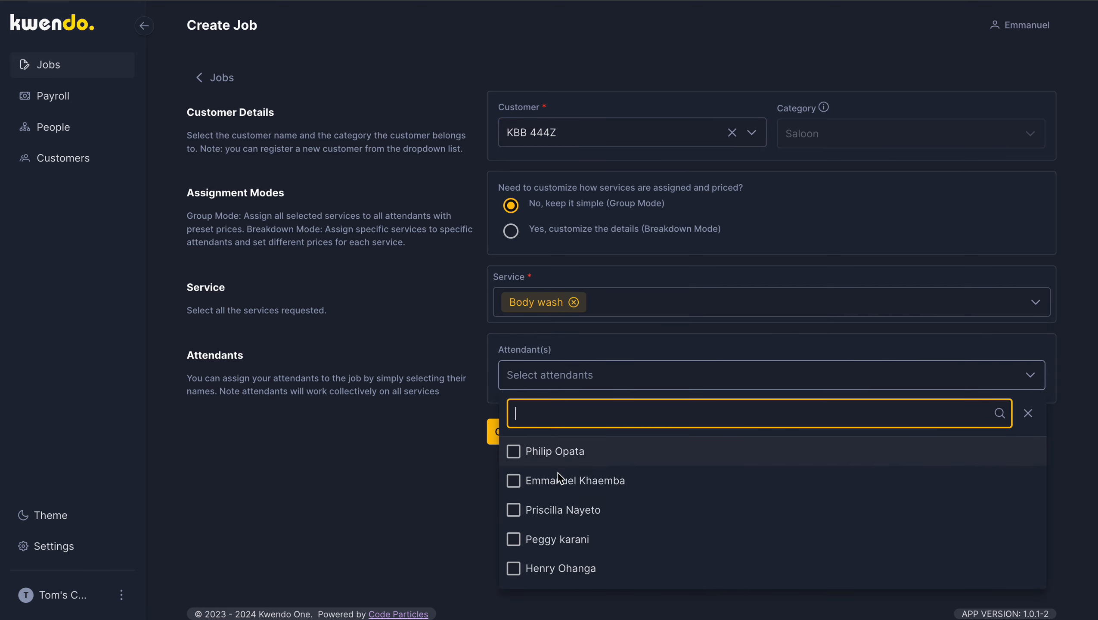
{"action": "left_click", "coordinate": [534, 506]}
{"action": "left_click", "coordinate": [405, 549]}
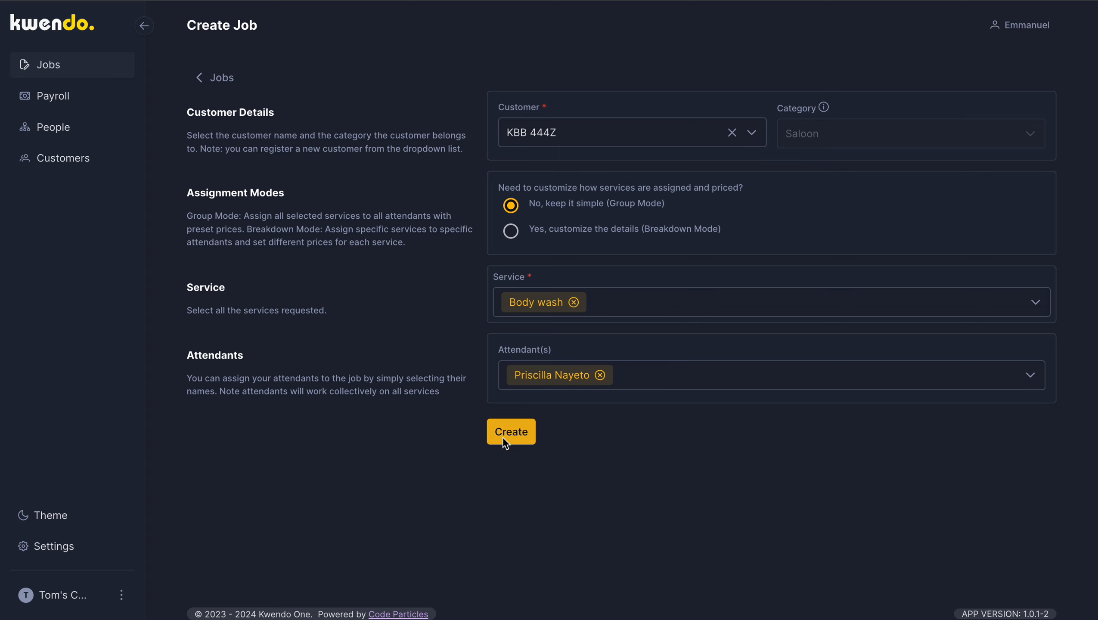
Step: Check the selected customer against the customer list and create the KBB 444Z job
{"action": "left_click", "coordinate": [556, 136]}
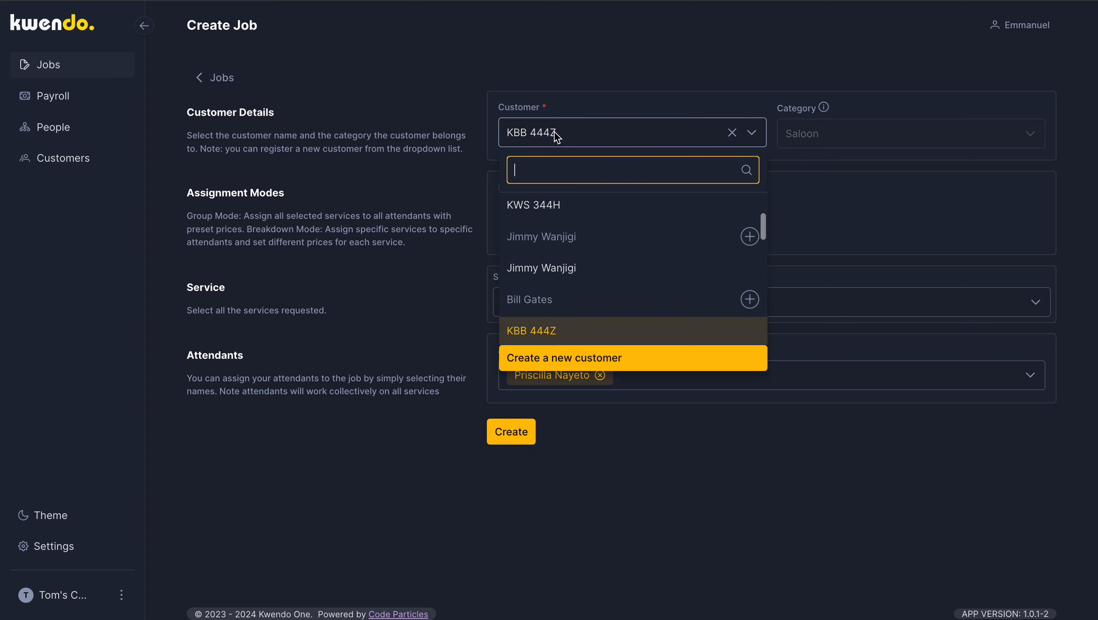
{"action": "left_click", "coordinate": [556, 135]}
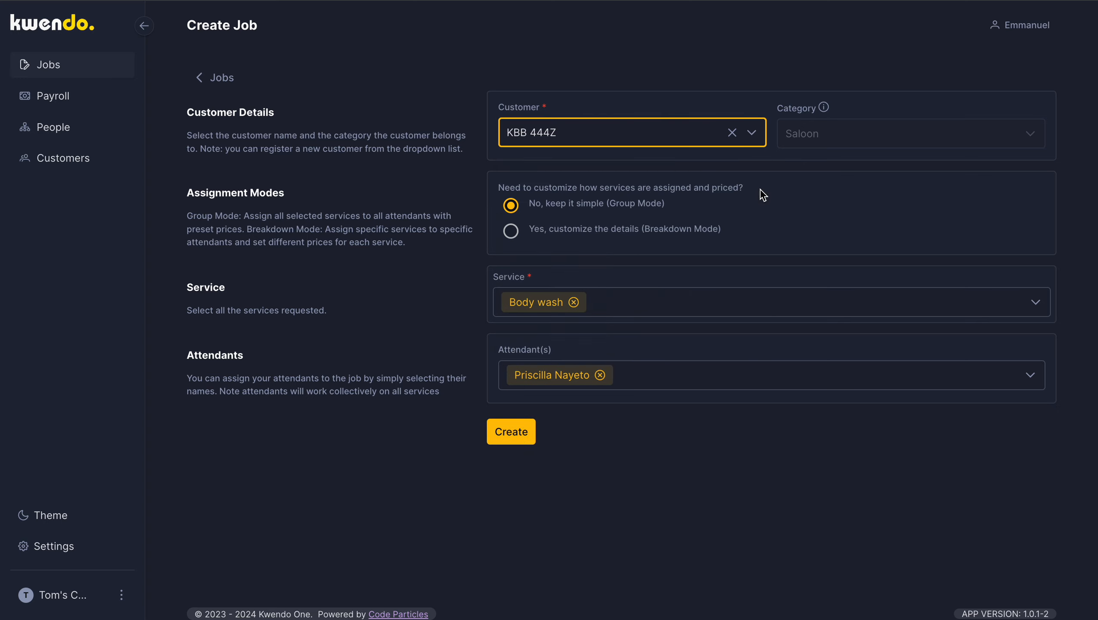
{"action": "left_click", "coordinate": [500, 431]}
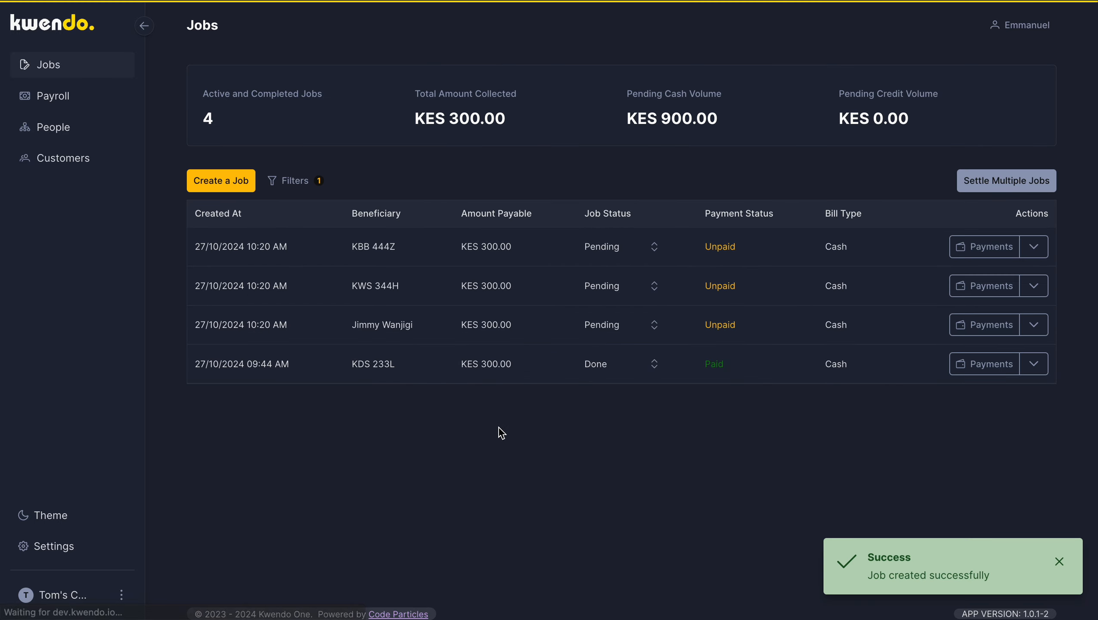
Step: Start a new job, browse the existing customers and select KAE 990L as the customer
{"action": "left_click", "coordinate": [244, 180]}
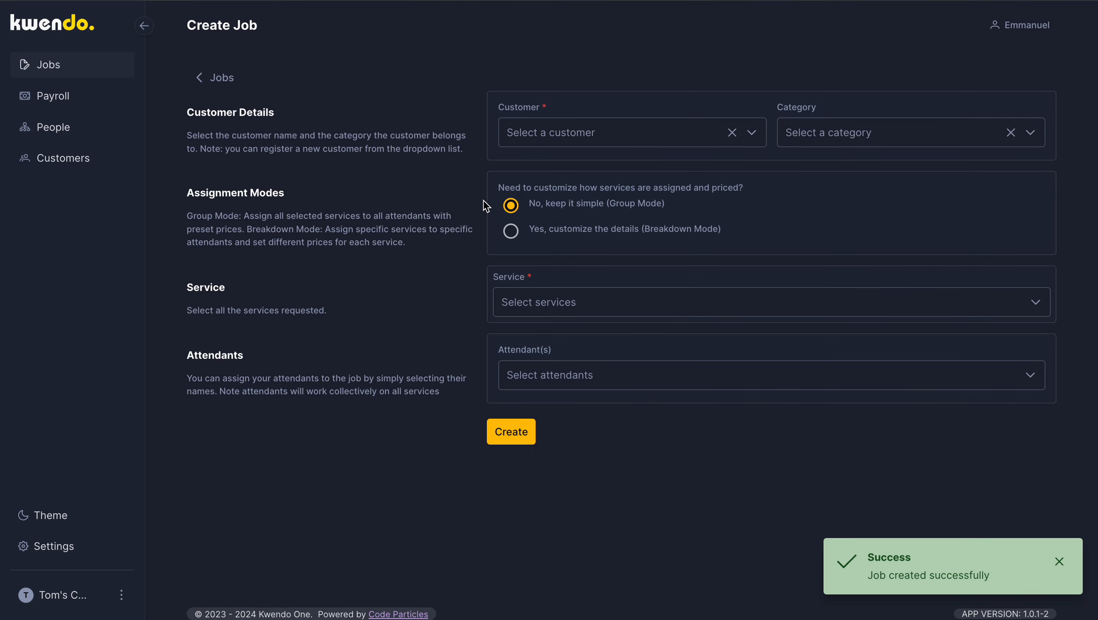
{"action": "left_click", "coordinate": [692, 138]}
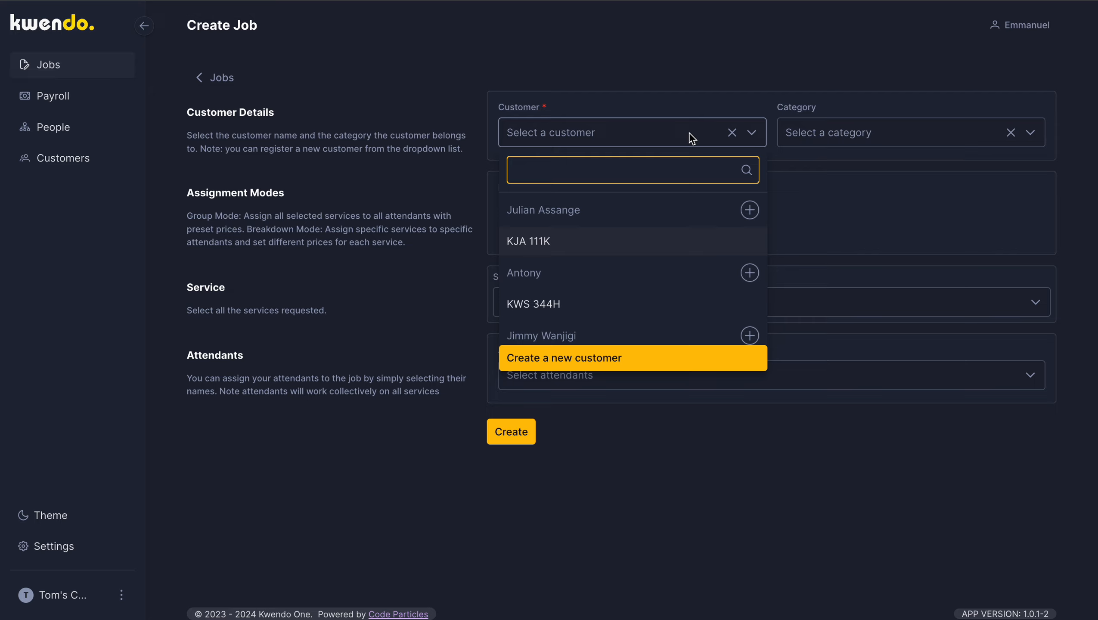
{"action": "scroll", "coordinate": [632, 279], "scroll_direction": "down", "scroll_amount": 5}
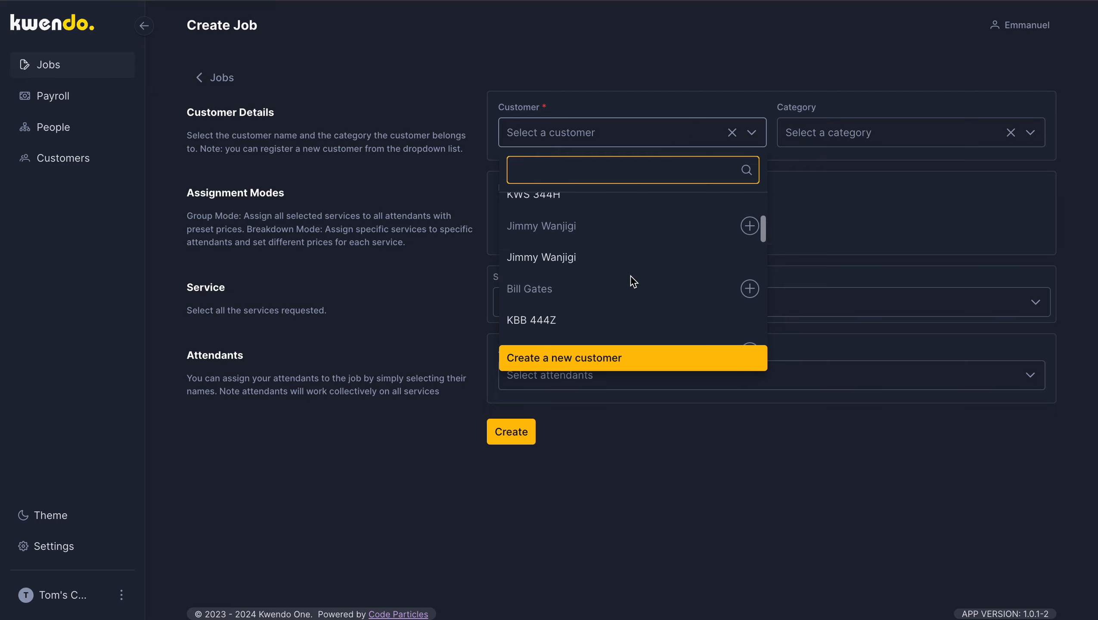
{"action": "scroll", "coordinate": [633, 281], "scroll_direction": "down", "scroll_amount": 6}
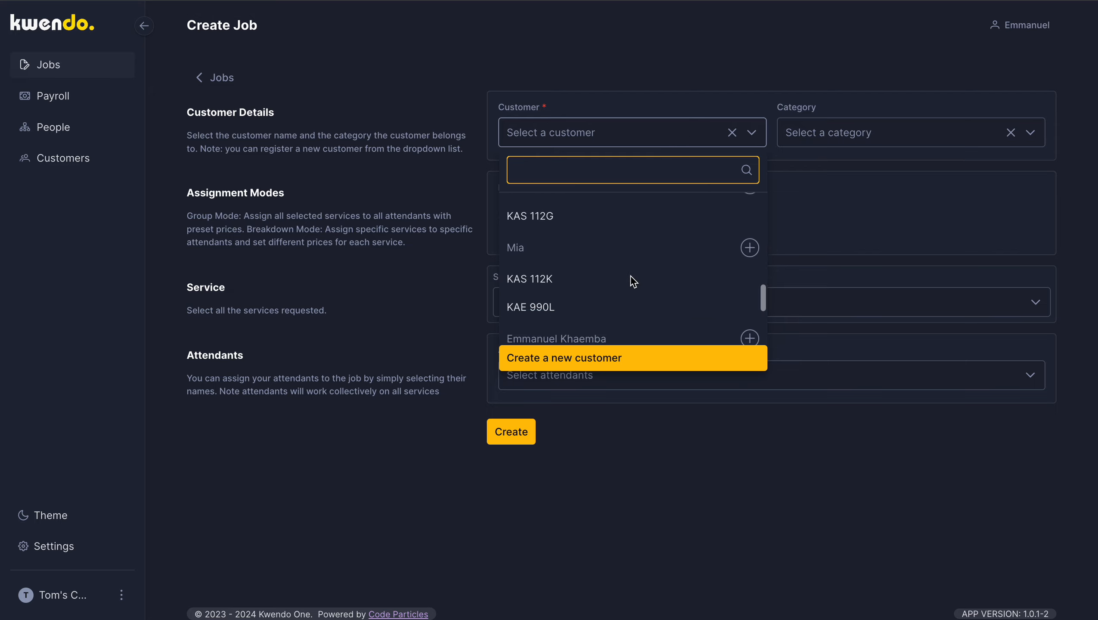
{"action": "scroll", "coordinate": [633, 281], "scroll_direction": "down", "scroll_amount": 2}
{"action": "scroll", "coordinate": [632, 282], "scroll_direction": "up", "scroll_amount": 5}
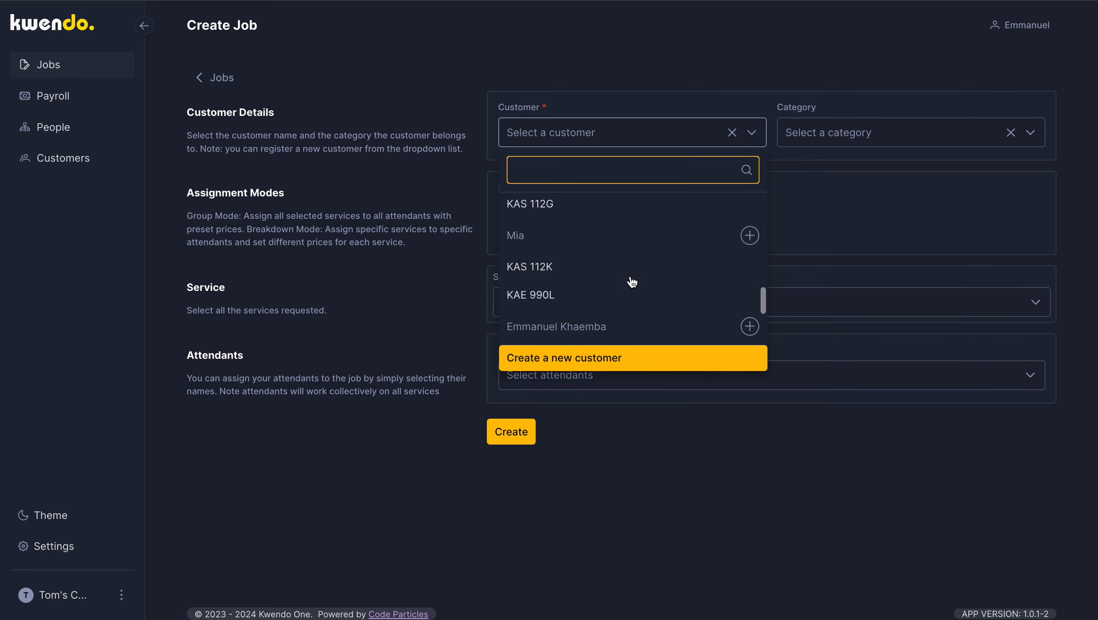
{"action": "scroll", "coordinate": [633, 282], "scroll_direction": "up", "scroll_amount": 5}
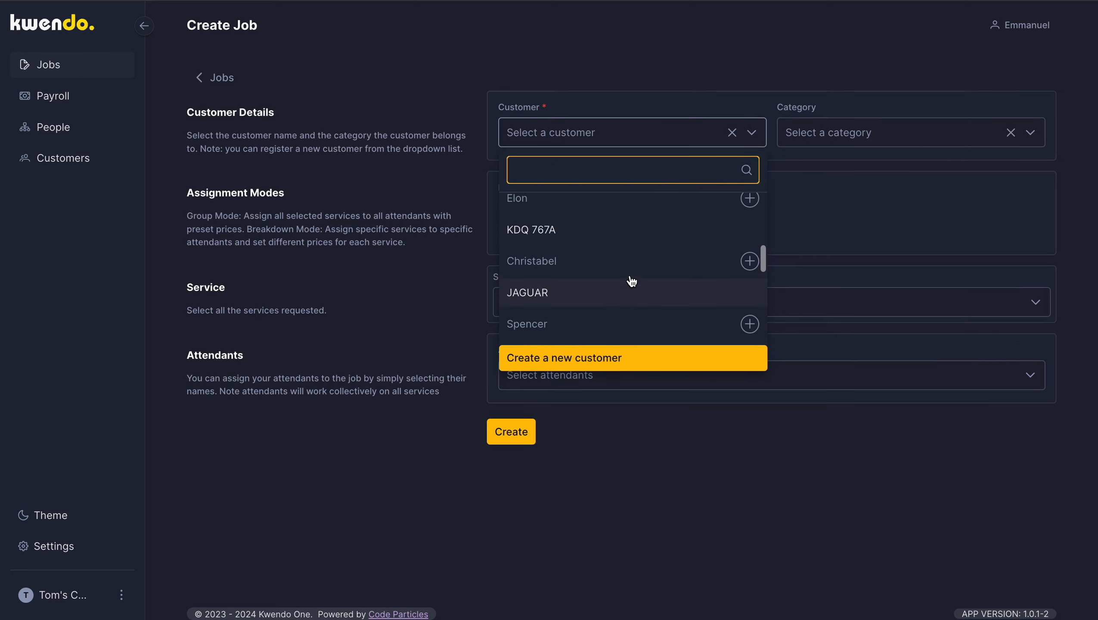
{"action": "scroll", "coordinate": [631, 281], "scroll_direction": "up", "scroll_amount": 4}
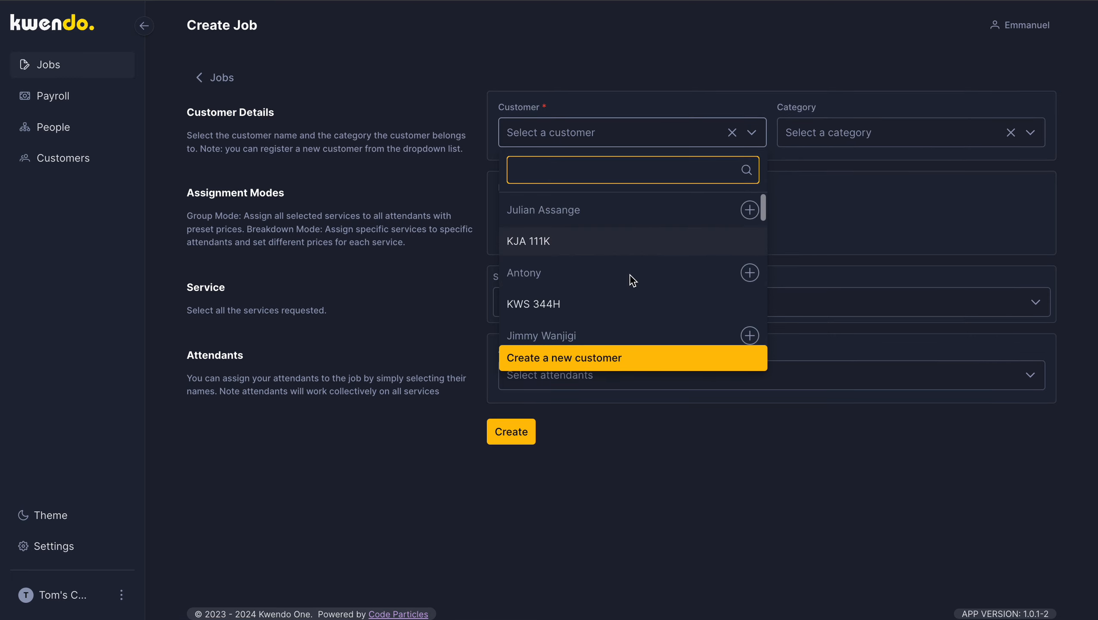
{"action": "scroll", "coordinate": [632, 280], "scroll_direction": "down", "scroll_amount": 6}
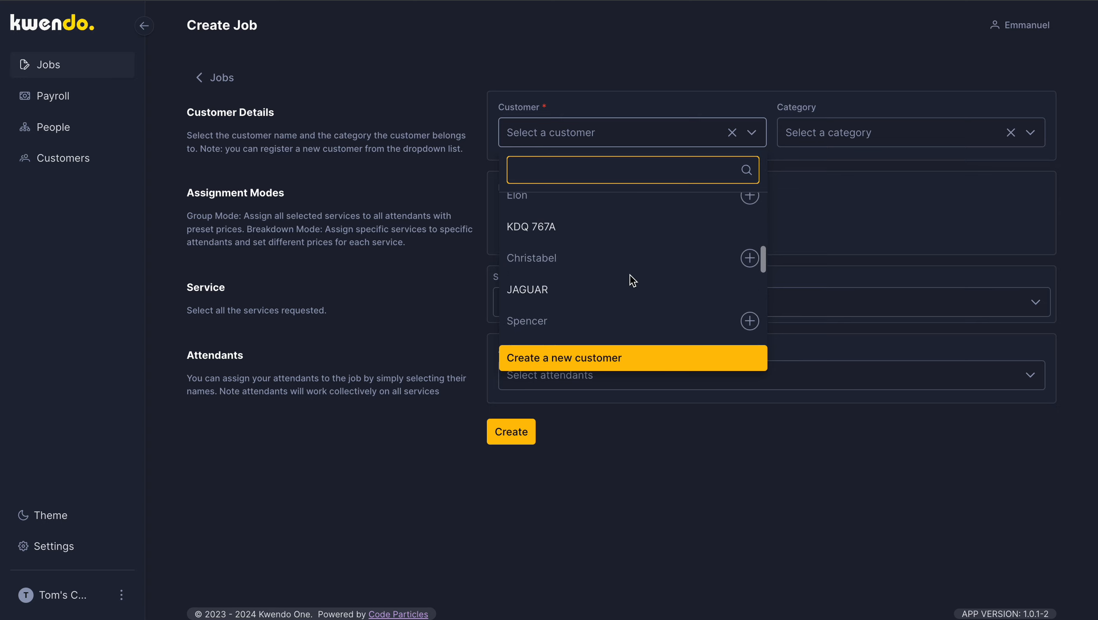
{"action": "scroll", "coordinate": [632, 281], "scroll_direction": "down", "scroll_amount": 1}
{"action": "scroll", "coordinate": [631, 281], "scroll_direction": "down", "scroll_amount": 3}
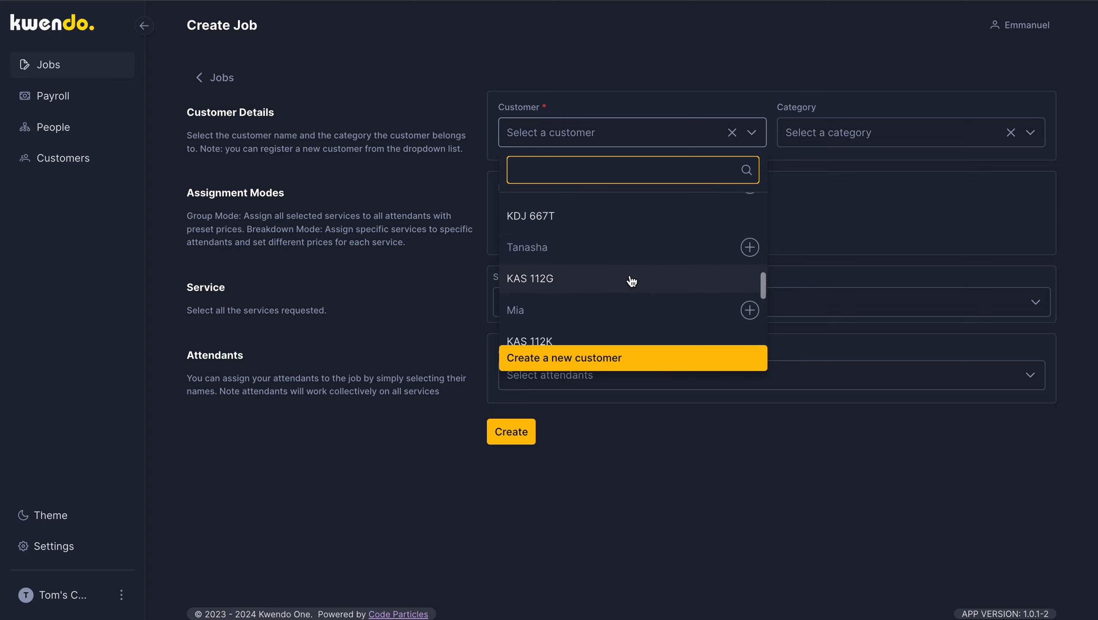
{"action": "left_click", "coordinate": [632, 281]}
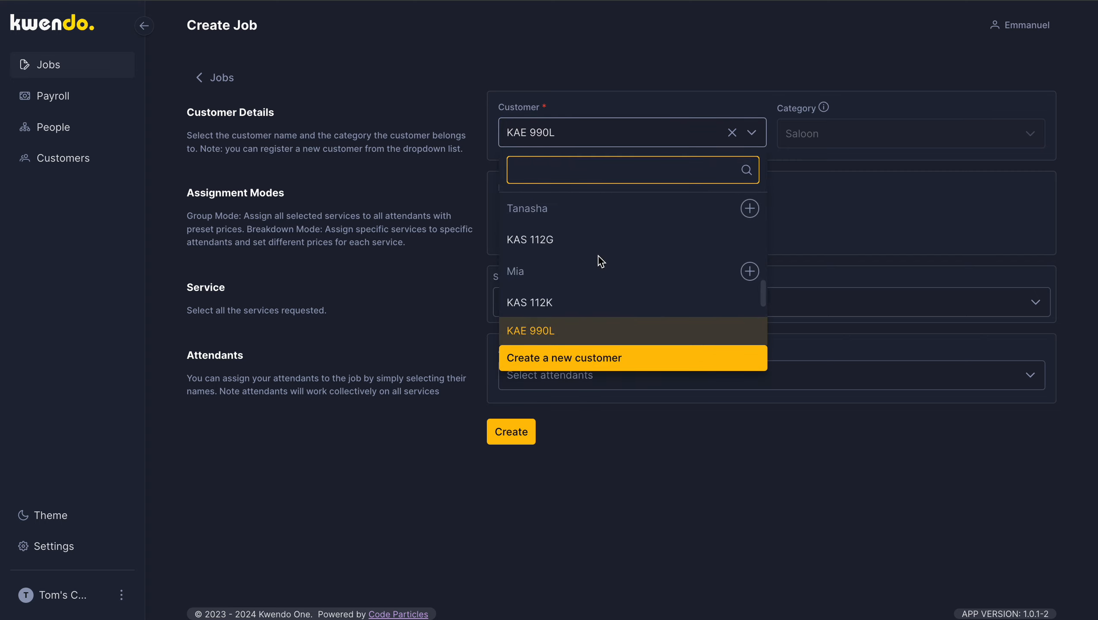
{"action": "scroll", "coordinate": [549, 265], "scroll_direction": "down", "scroll_amount": 1}
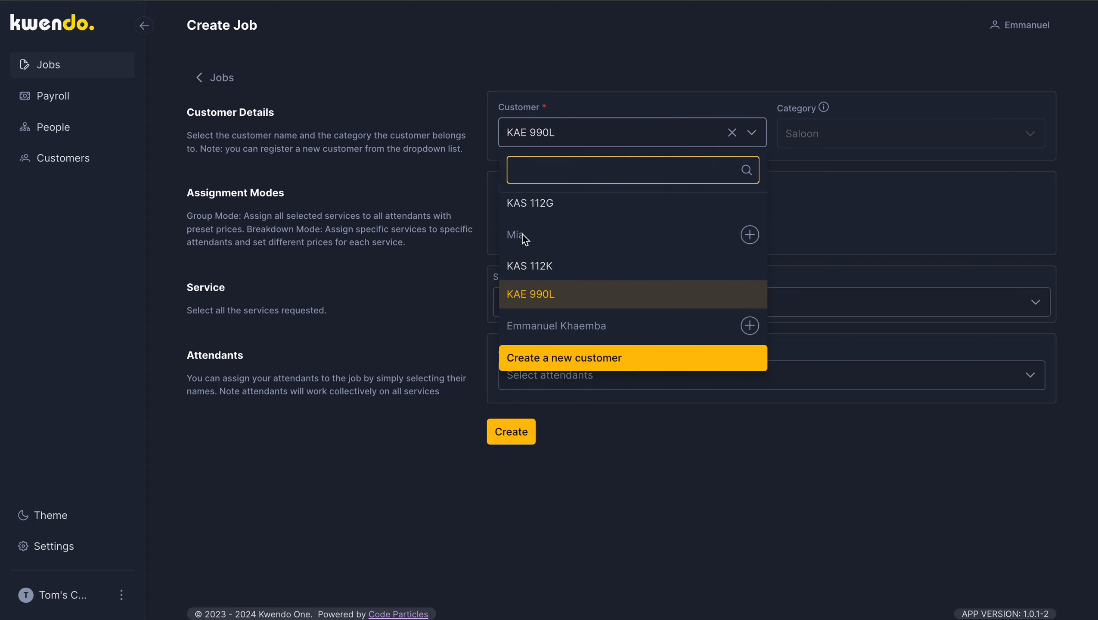
{"action": "left_click", "coordinate": [539, 276]}
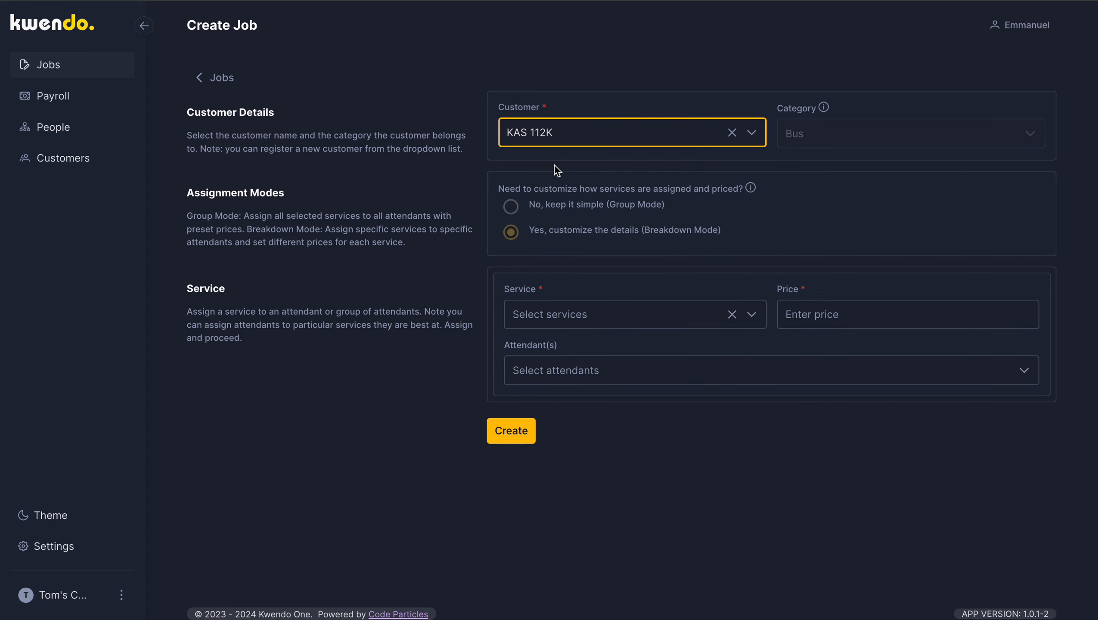
{"action": "left_click", "coordinate": [570, 147]}
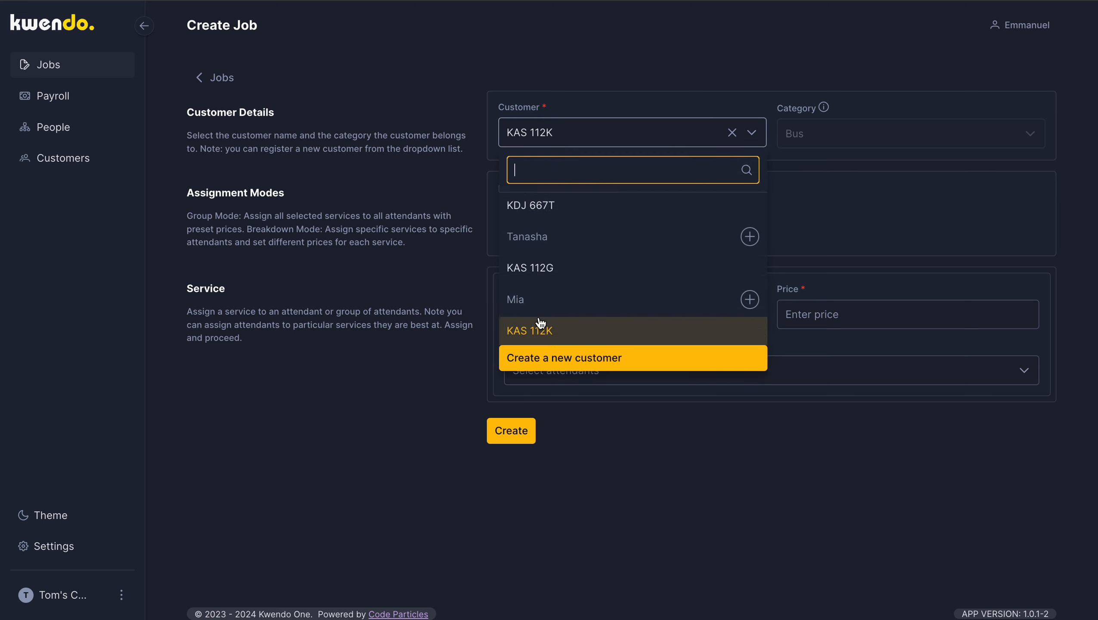
{"action": "scroll", "coordinate": [559, 331], "scroll_direction": "down", "scroll_amount": 2}
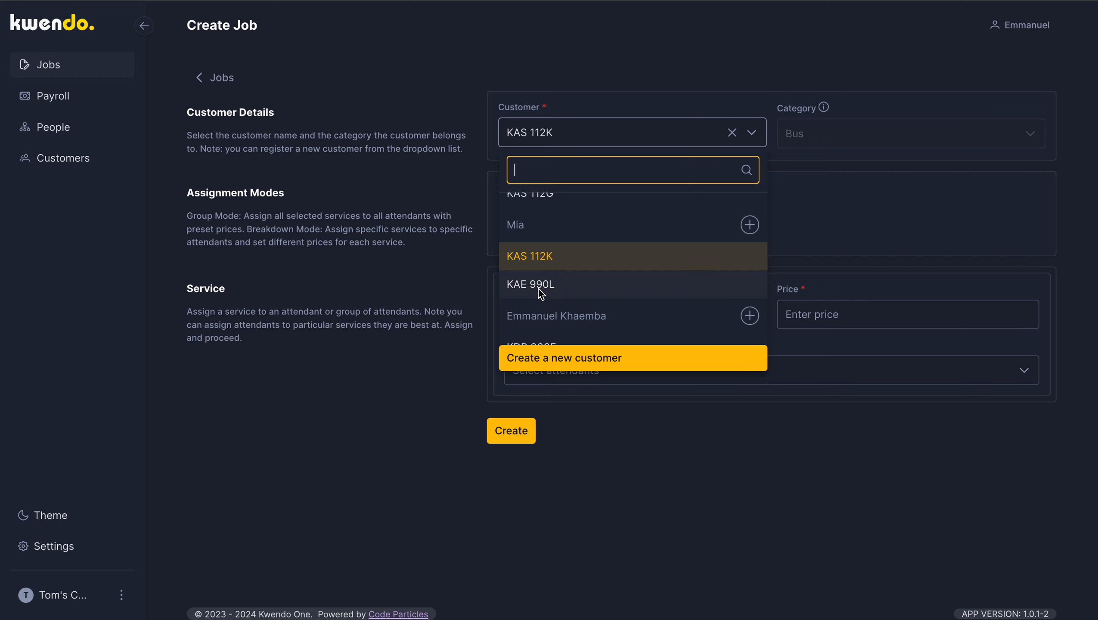
{"action": "left_click", "coordinate": [538, 258]}
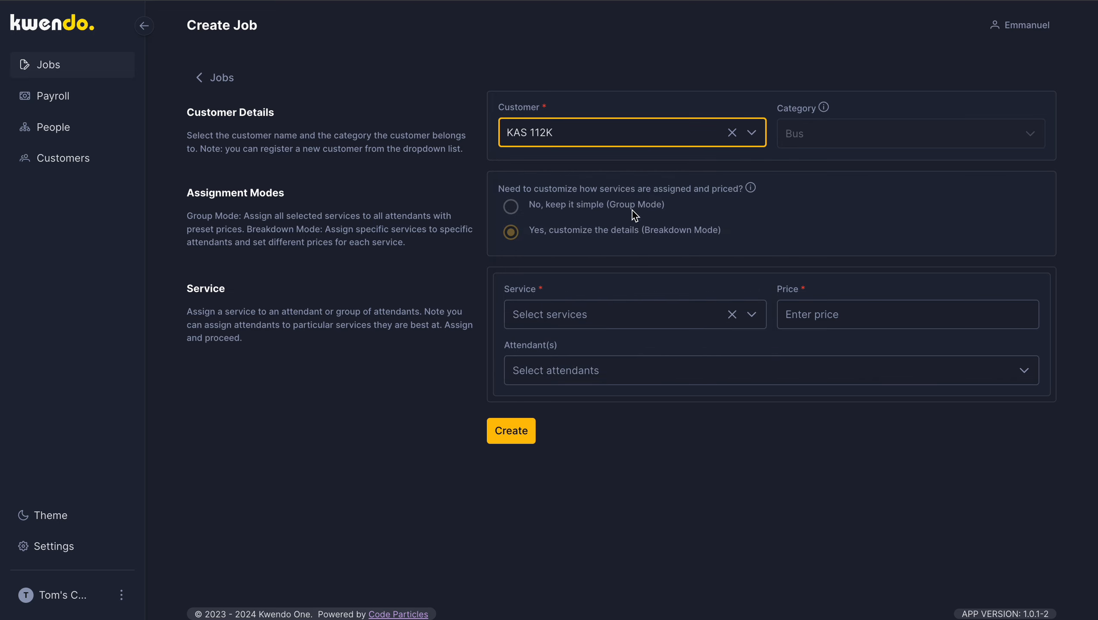
Step: Set the service of the KAS 112K job to Body wash with a price of KES 1,000
{"action": "left_click", "coordinate": [691, 320]}
{"action": "left_click", "coordinate": [554, 473]}
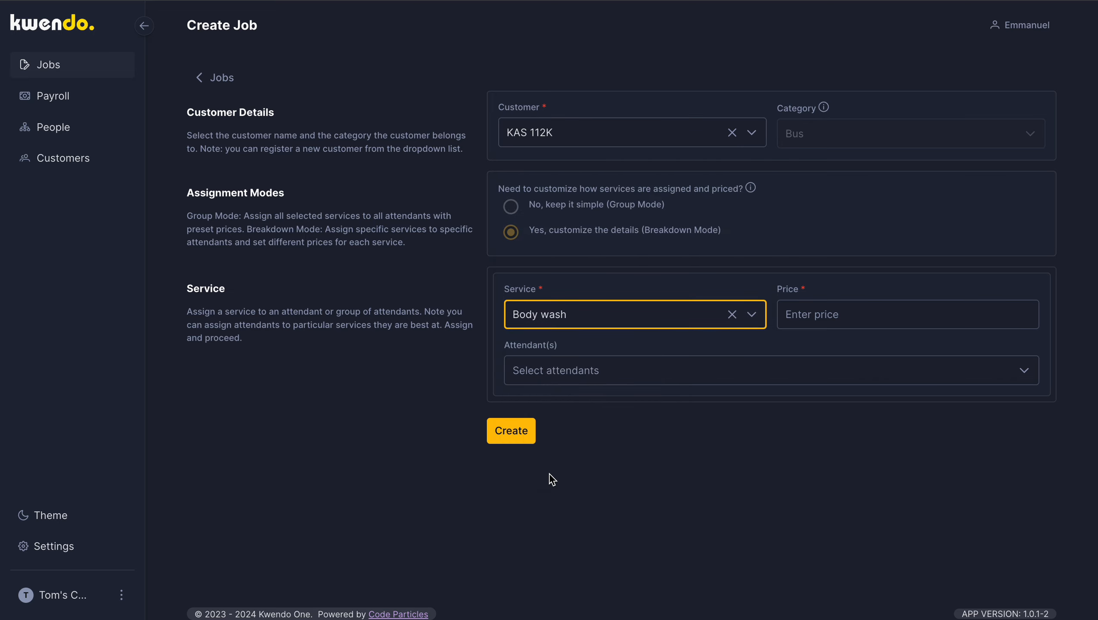
{"action": "left_click", "coordinate": [842, 323]}
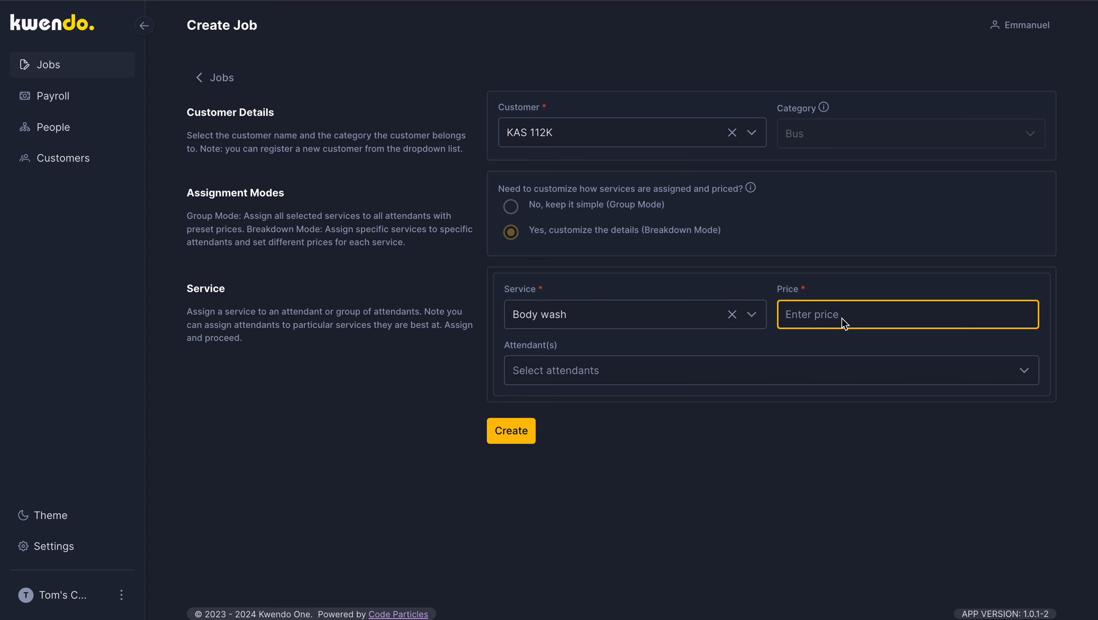
{"action": "type", "text": "1000"}
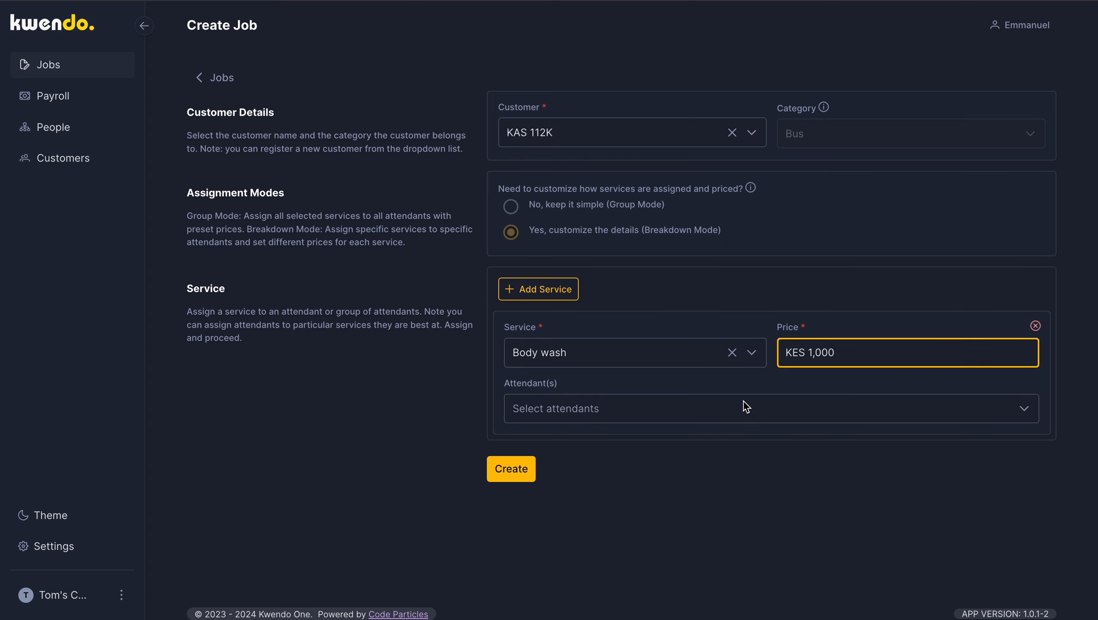
Step: Assign the fourth attendant in the list to the Body wash service and create the KAS 112K job
{"action": "left_click", "coordinate": [746, 406]}
{"action": "left_click", "coordinate": [565, 354]}
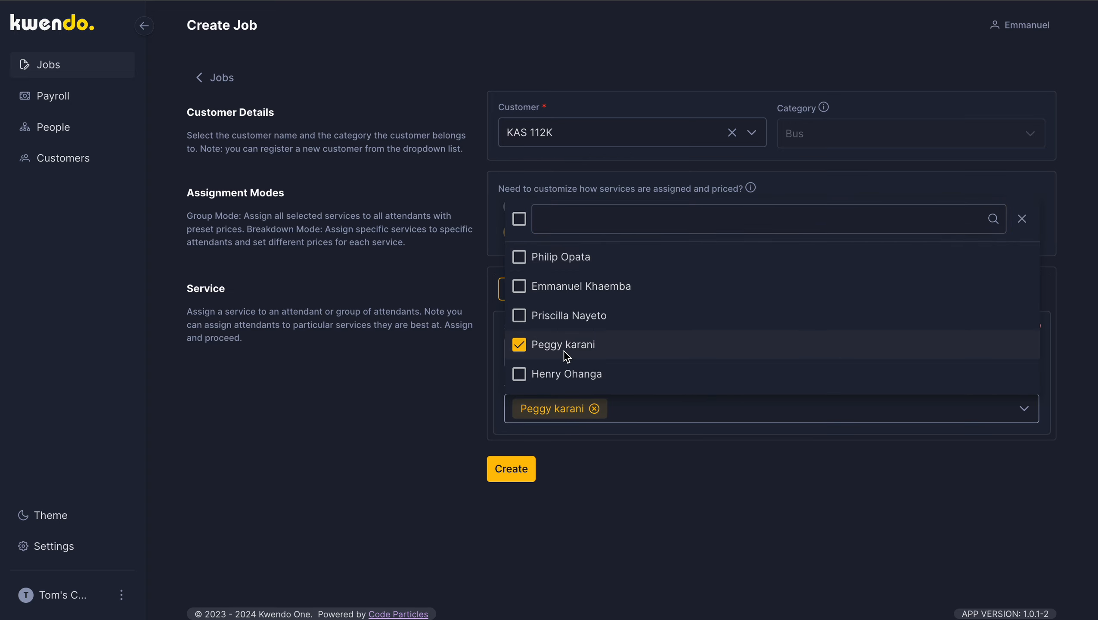
{"action": "left_click", "coordinate": [507, 479]}
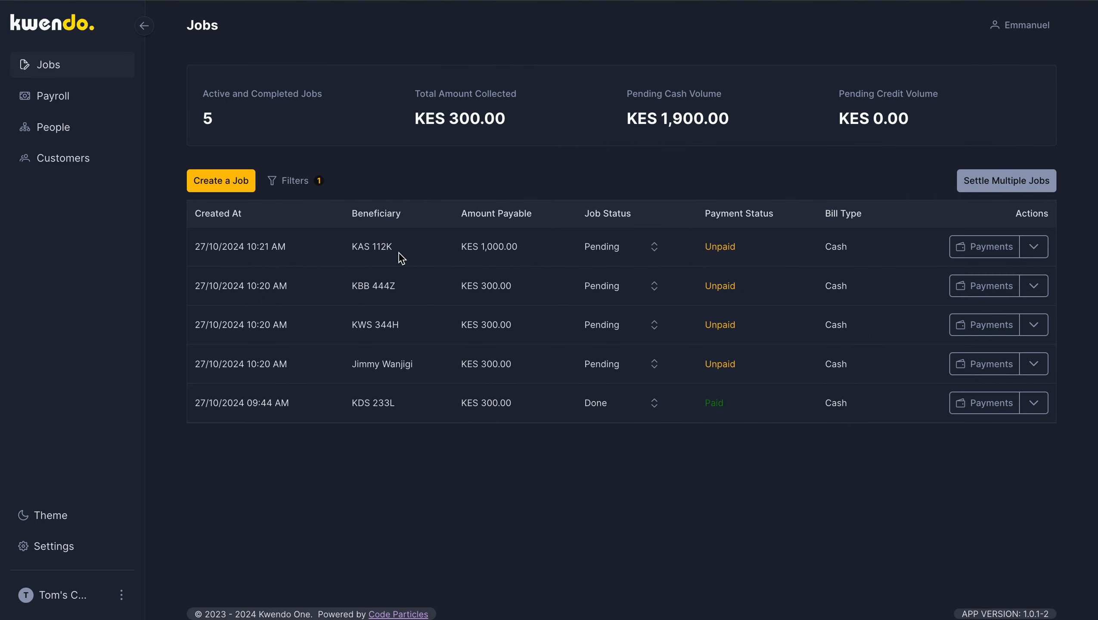
{"action": "left_click", "coordinate": [219, 182]}
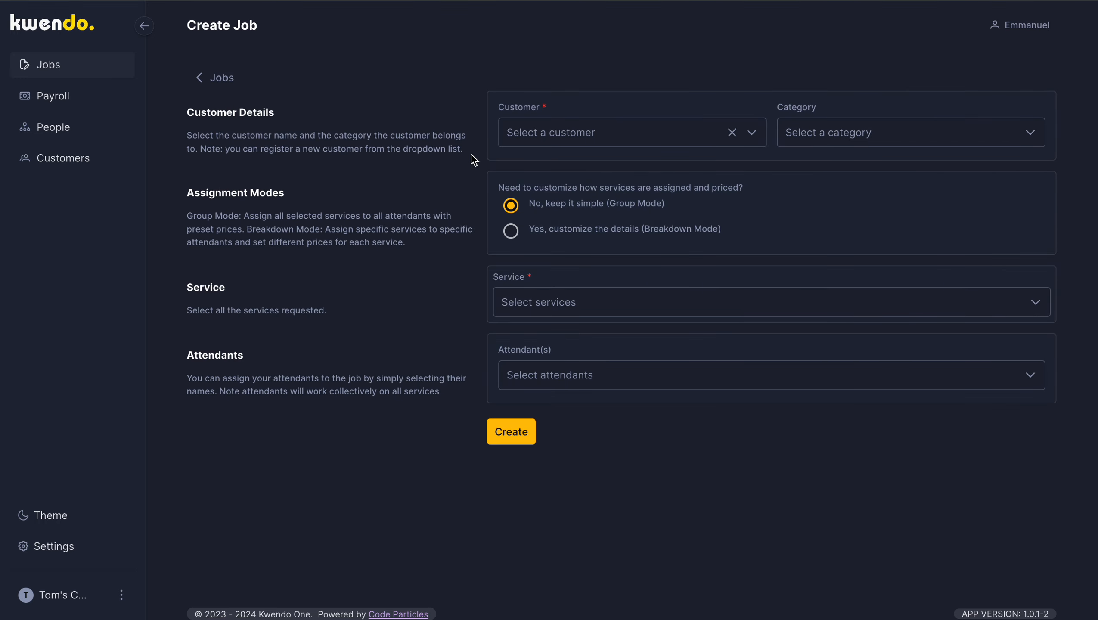
{"action": "left_click", "coordinate": [656, 138]}
{"action": "scroll", "coordinate": [611, 282], "scroll_direction": "down", "scroll_amount": 1}
{"action": "scroll", "coordinate": [611, 282], "scroll_direction": "down", "scroll_amount": 7}
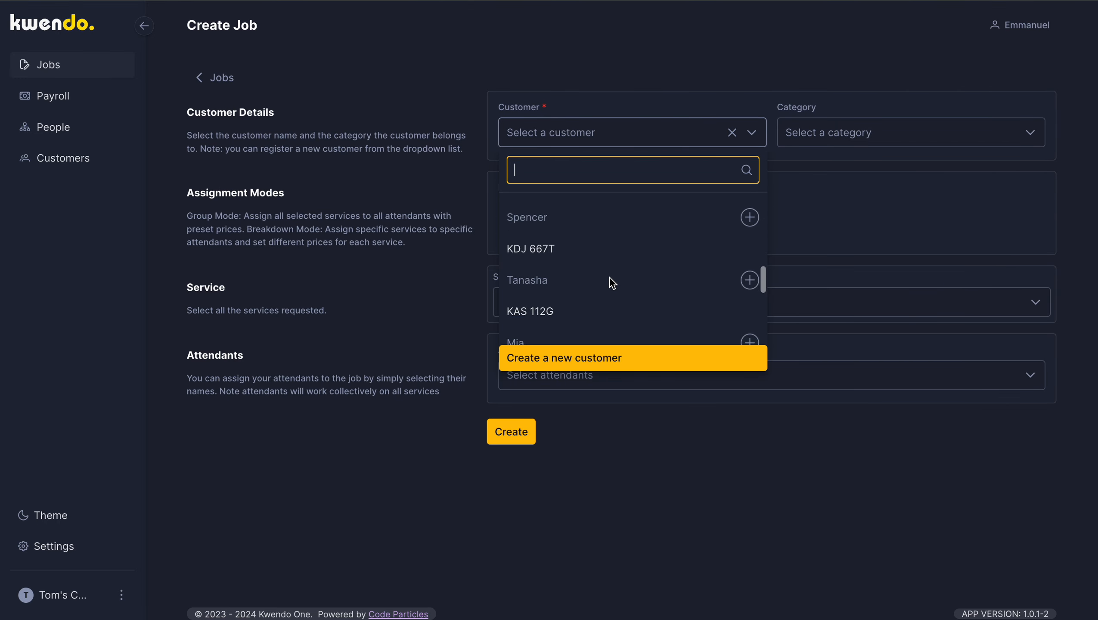
{"action": "scroll", "coordinate": [612, 283], "scroll_direction": "down", "scroll_amount": 4}
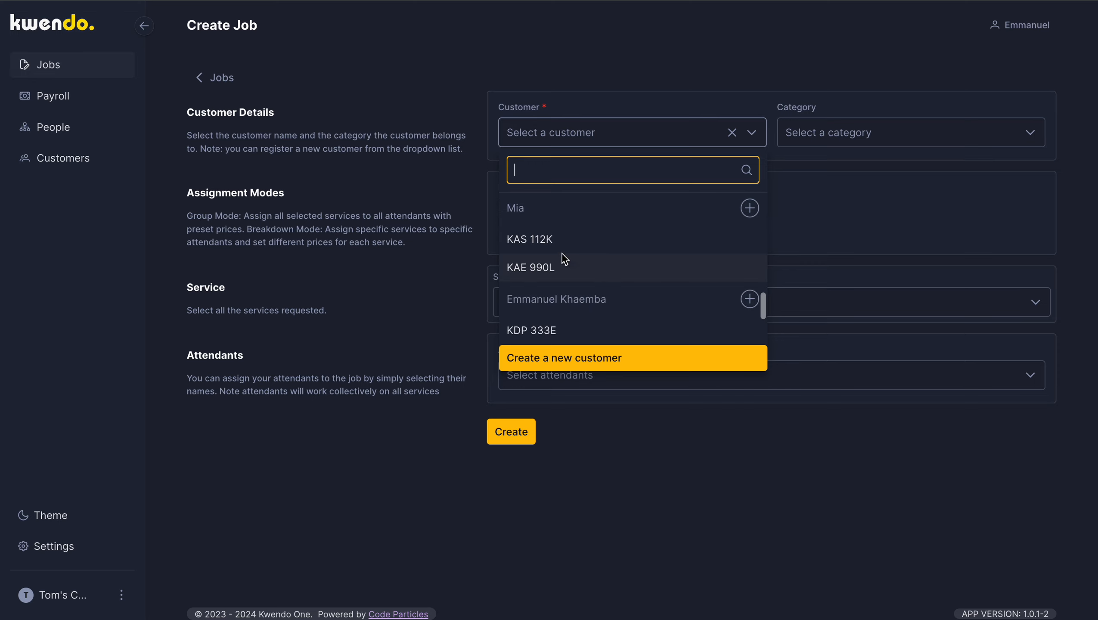
{"action": "left_click", "coordinate": [532, 272]}
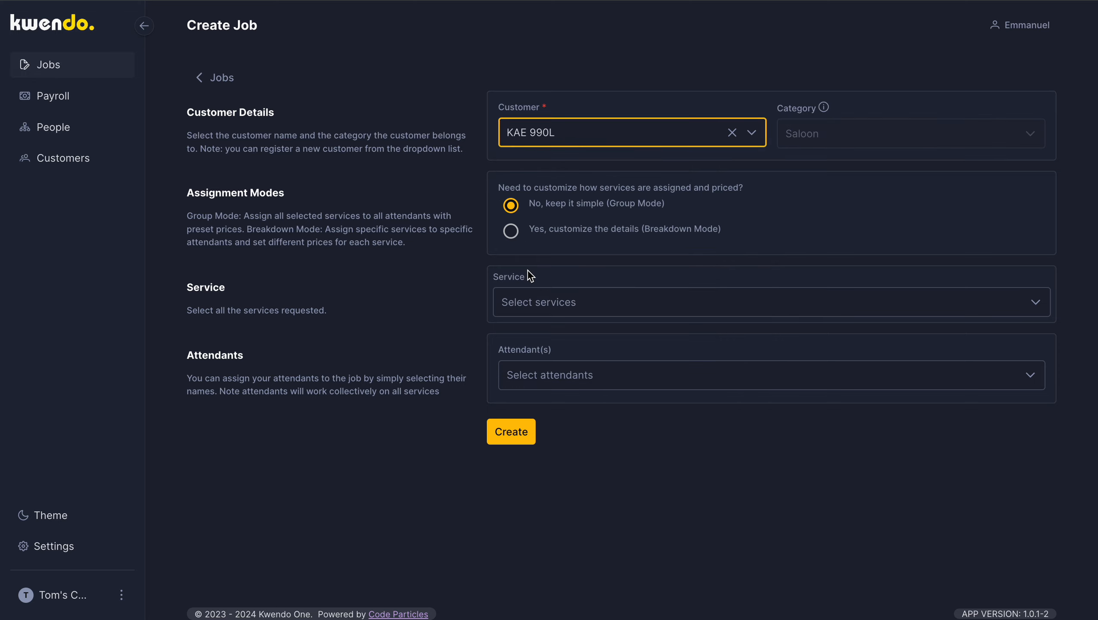
Step: Choose Body wash as the service, assign the third attendant in the list and create the KAE 990L job
{"action": "left_click", "coordinate": [548, 308]}
{"action": "left_click", "coordinate": [515, 384]}
{"action": "left_click", "coordinate": [402, 456]}
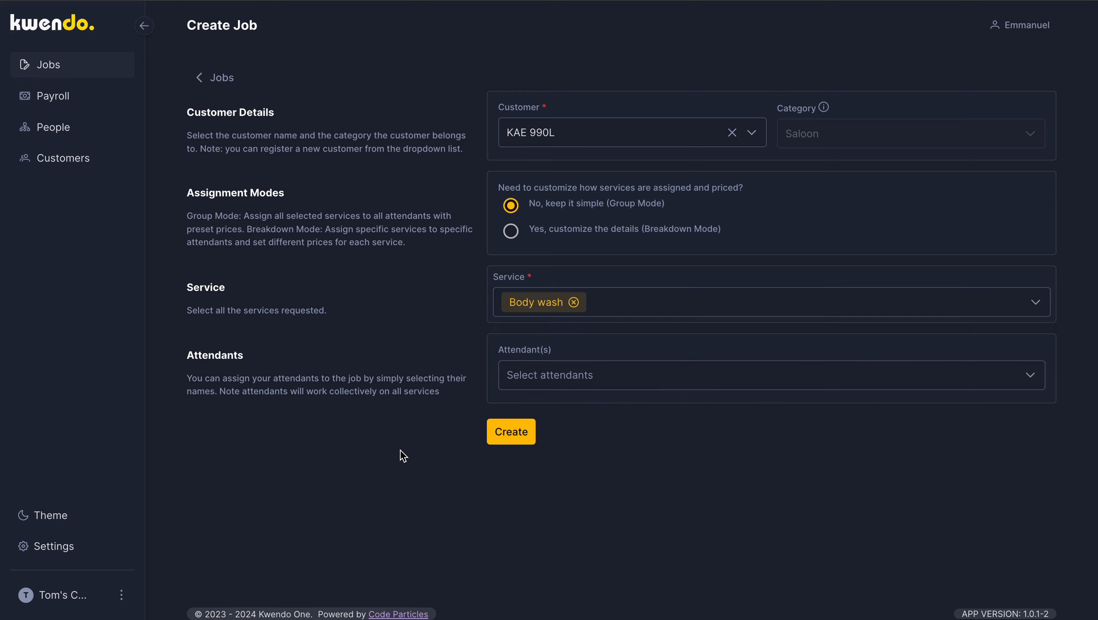
{"action": "left_click", "coordinate": [591, 378]}
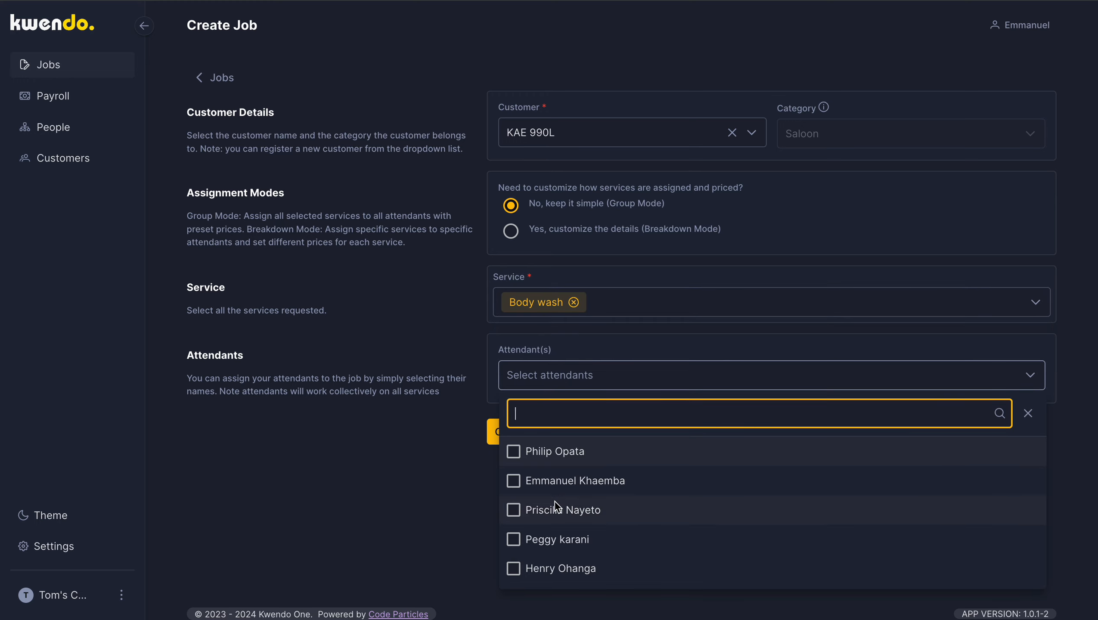
{"action": "left_click", "coordinate": [556, 508]}
{"action": "left_click", "coordinate": [386, 517]}
{"action": "left_click", "coordinate": [509, 437]}
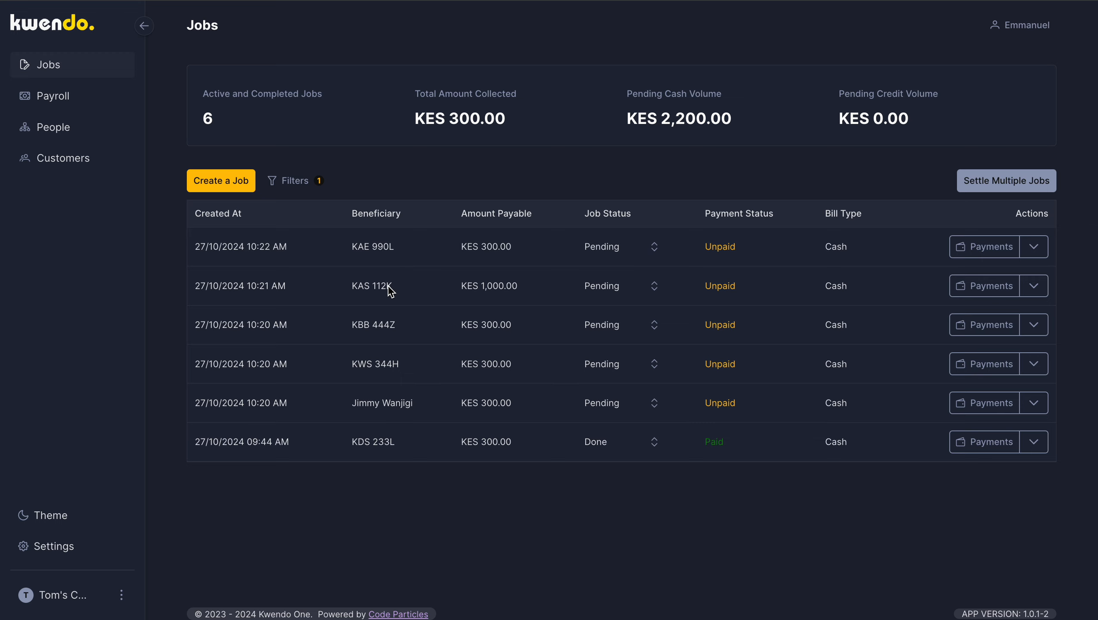
{"action": "left_click", "coordinate": [213, 171]}
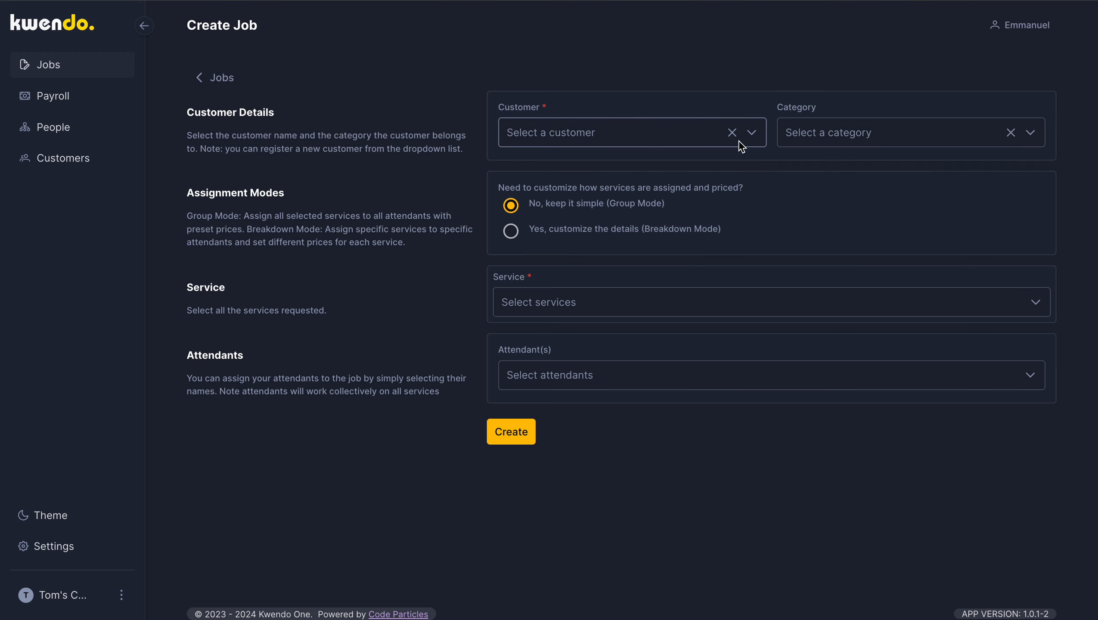
{"action": "left_click", "coordinate": [725, 134]}
{"action": "scroll", "coordinate": [745, 322], "scroll_direction": "down", "scroll_amount": 10}
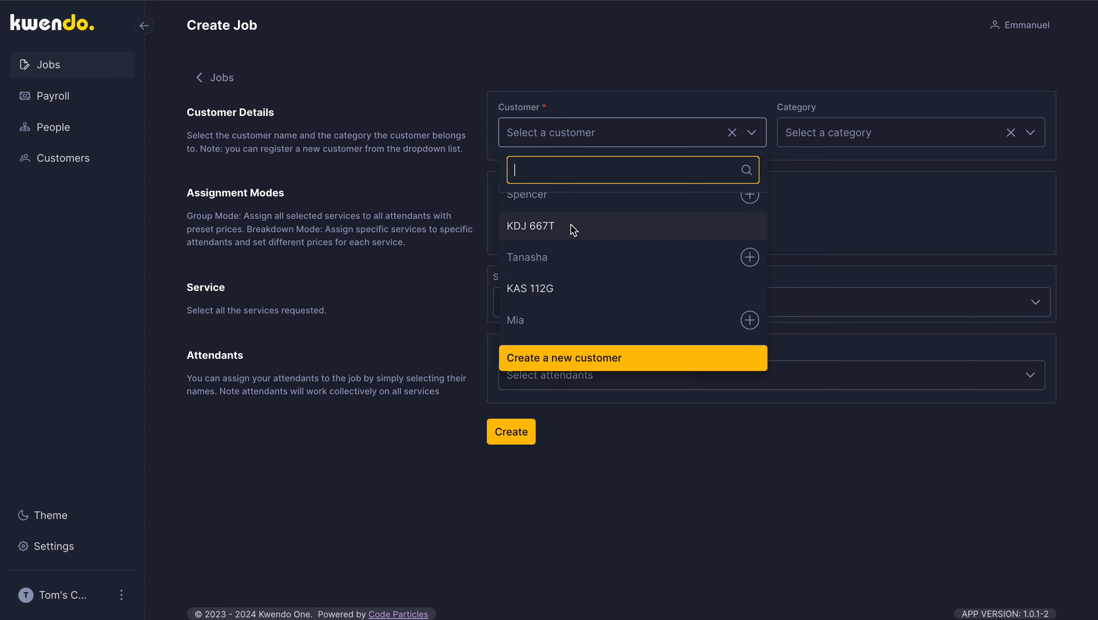
{"action": "left_click", "coordinate": [571, 229]}
{"action": "left_click", "coordinate": [632, 309]}
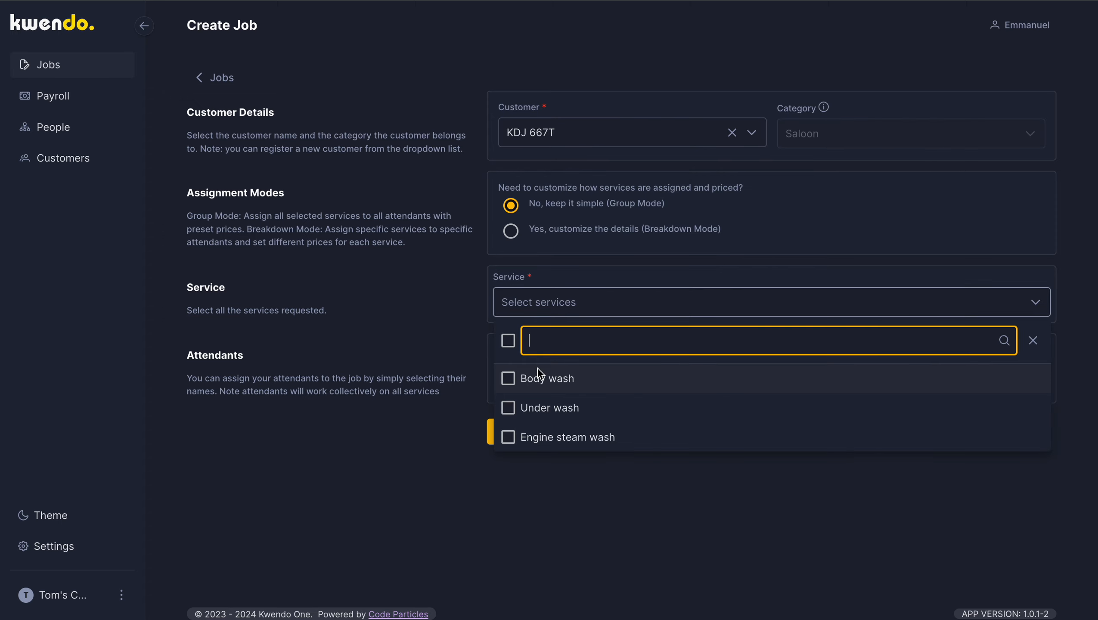
{"action": "left_click", "coordinate": [508, 379]}
{"action": "left_click", "coordinate": [408, 438]}
{"action": "left_click", "coordinate": [568, 375]}
{"action": "left_click", "coordinate": [558, 513]}
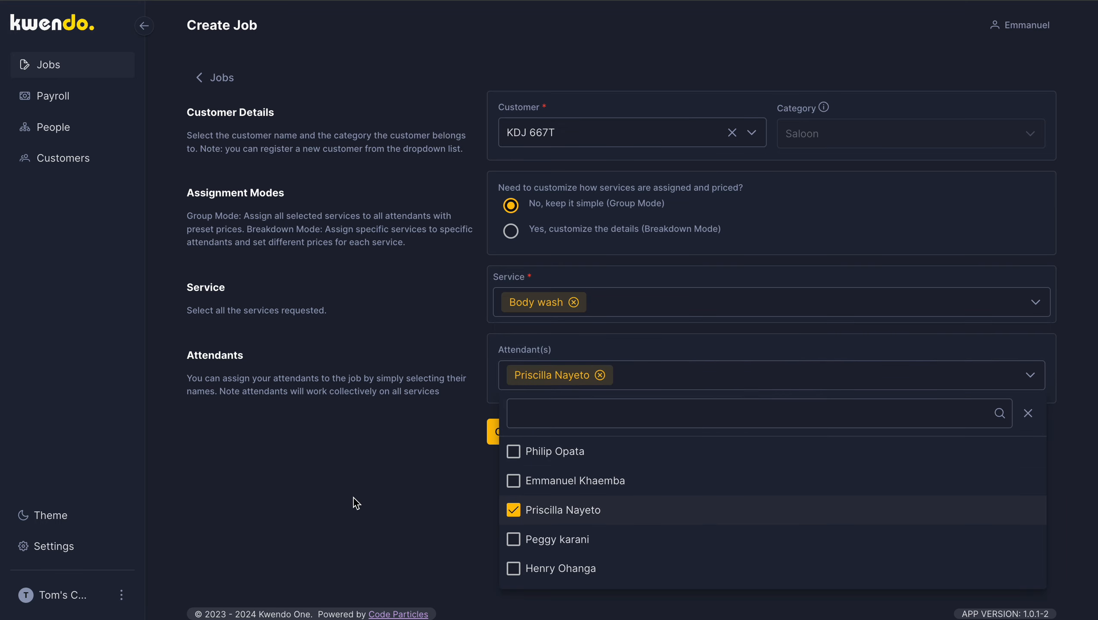
{"action": "left_click", "coordinate": [355, 503]}
{"action": "left_click", "coordinate": [509, 431]}
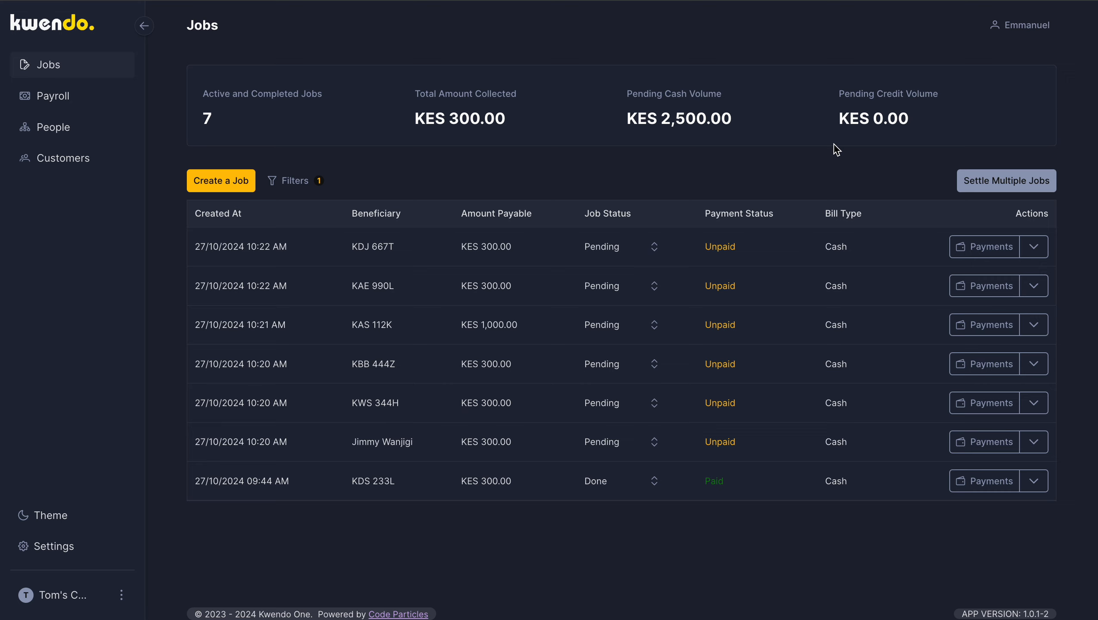
Step: Start a new job with KWS 344H as the customer
{"action": "left_click", "coordinate": [250, 180]}
{"action": "left_click", "coordinate": [649, 141]}
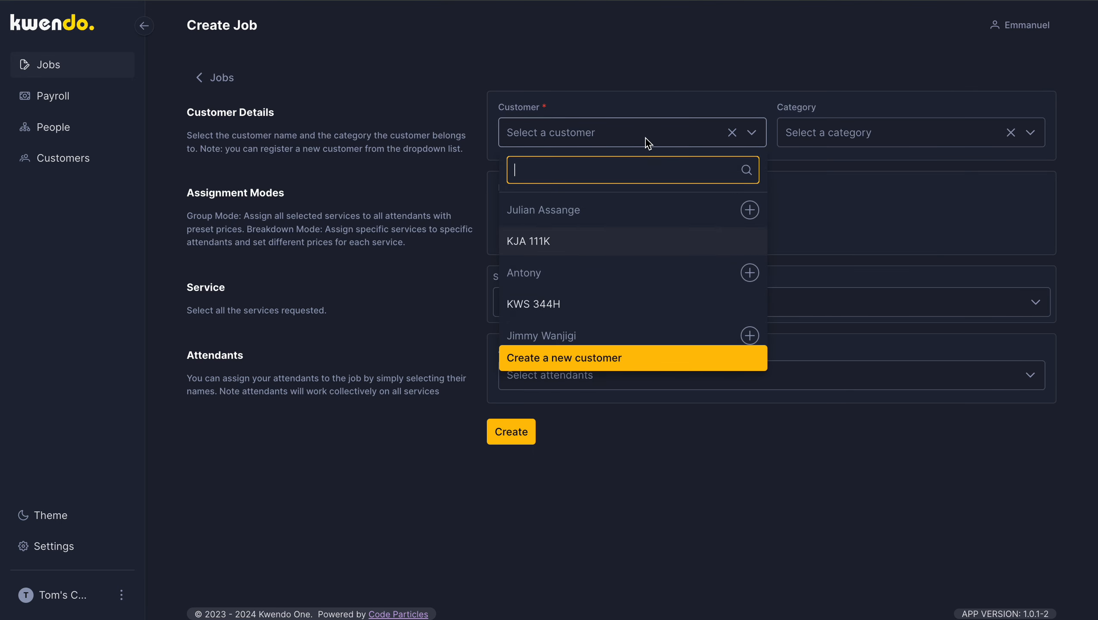
{"action": "left_click", "coordinate": [545, 307]}
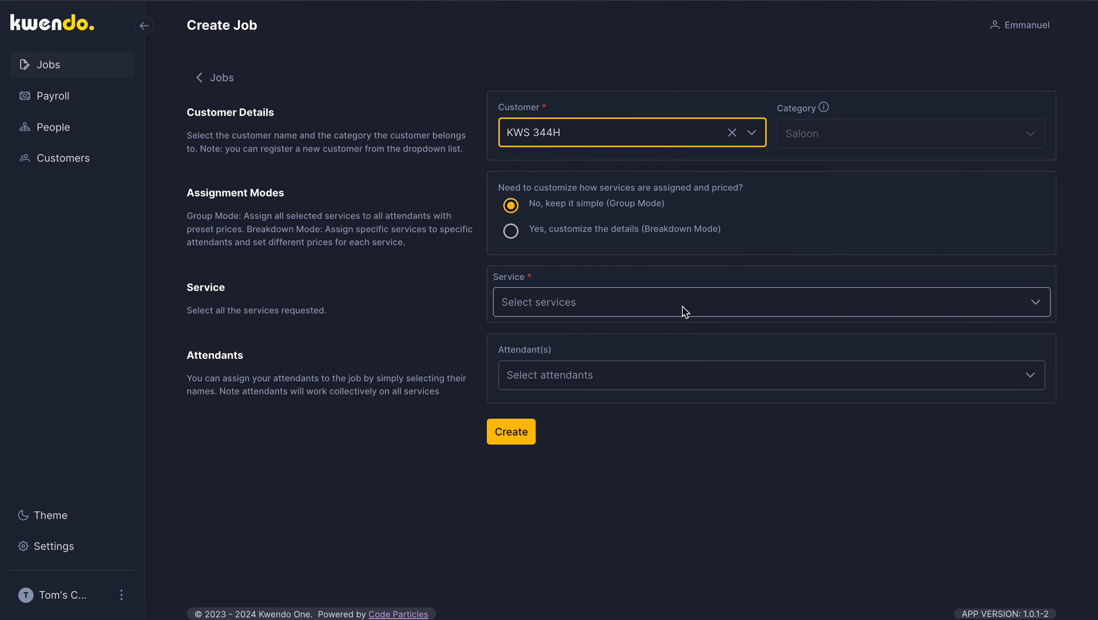
Step: Try to create the KWS 344H job with the Body wash service and no attendant
{"action": "left_click", "coordinate": [666, 309]}
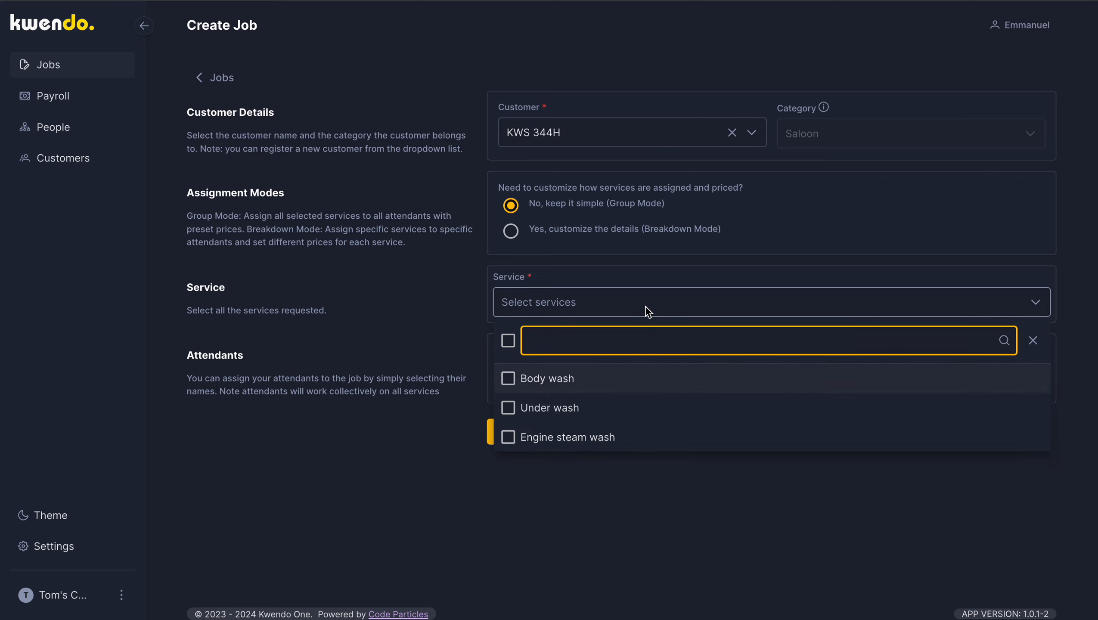
{"action": "left_click", "coordinate": [606, 307]}
{"action": "left_click", "coordinate": [606, 306]}
{"action": "left_click", "coordinate": [512, 380]}
{"action": "left_click", "coordinate": [624, 554]}
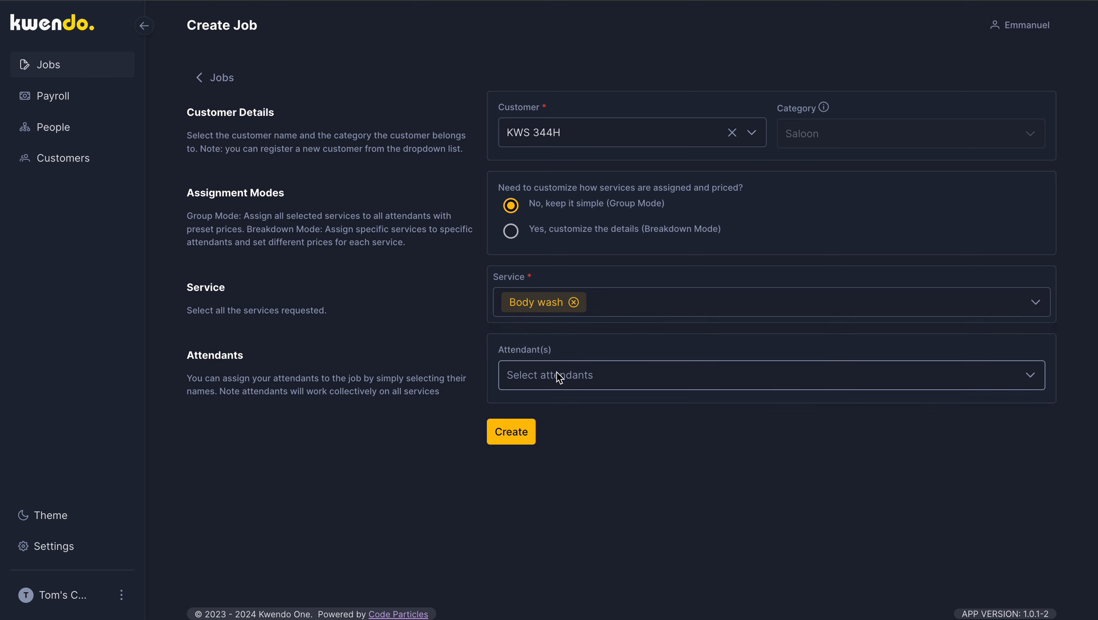
{"action": "left_click", "coordinate": [499, 437]}
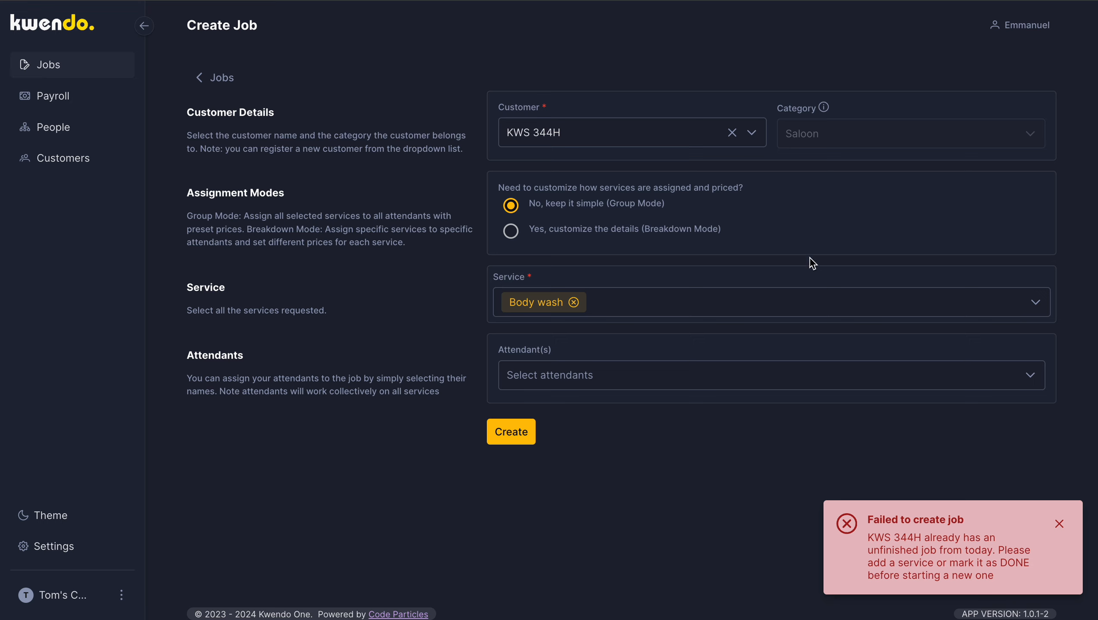
{"action": "left_click", "coordinate": [760, 139]}
{"action": "scroll", "coordinate": [678, 277], "scroll_direction": "down", "scroll_amount": 5}
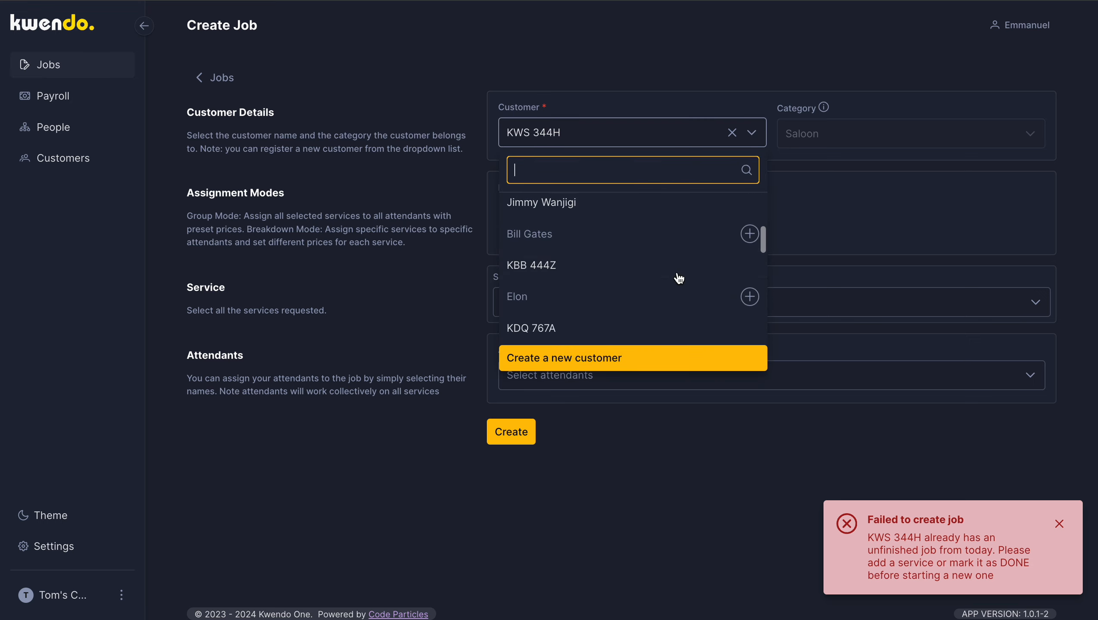
{"action": "scroll", "coordinate": [678, 277], "scroll_direction": "down", "scroll_amount": 1}
{"action": "left_click", "coordinate": [588, 277]}
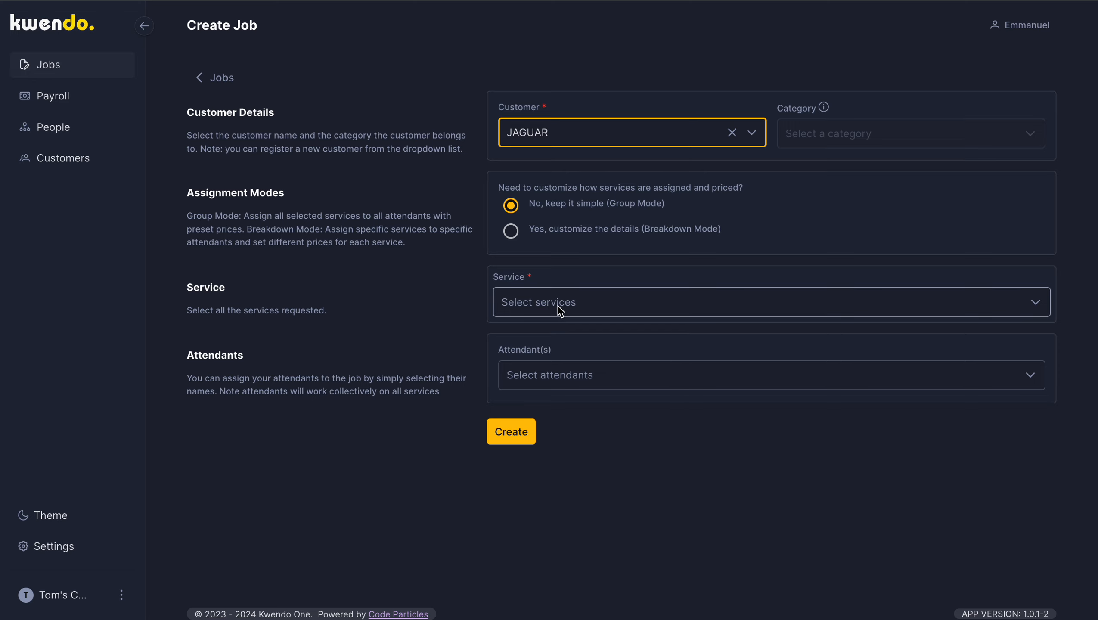
Step: Set the unsaved job's customer to KDP 333E
{"action": "left_click", "coordinate": [643, 133]}
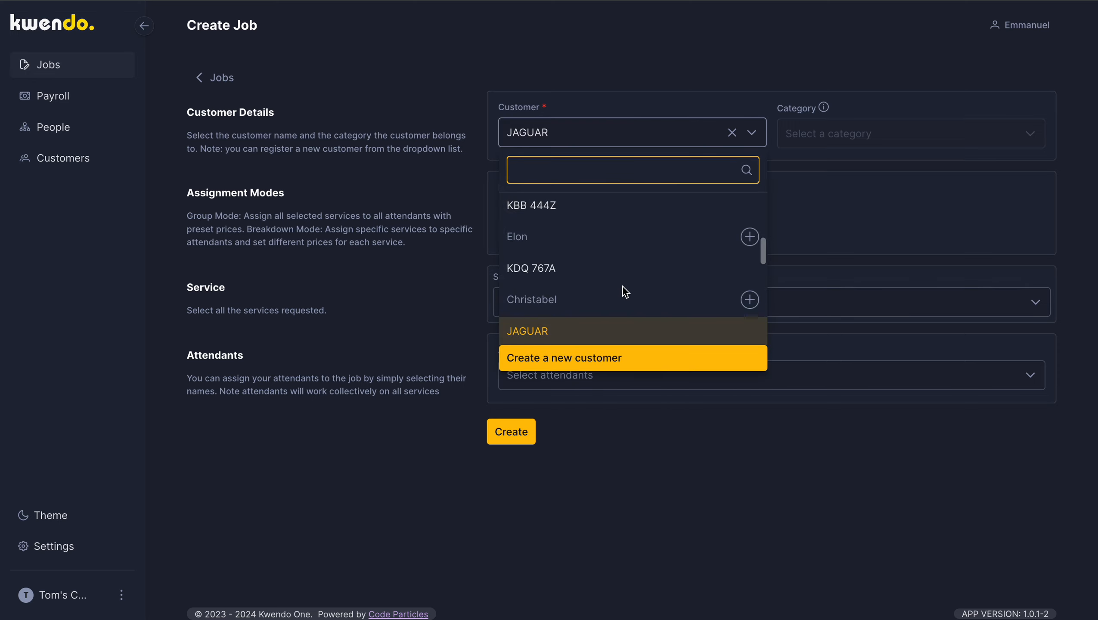
{"action": "scroll", "coordinate": [625, 292], "scroll_direction": "down", "scroll_amount": 3}
{"action": "scroll", "coordinate": [625, 292], "scroll_direction": "down", "scroll_amount": 3}
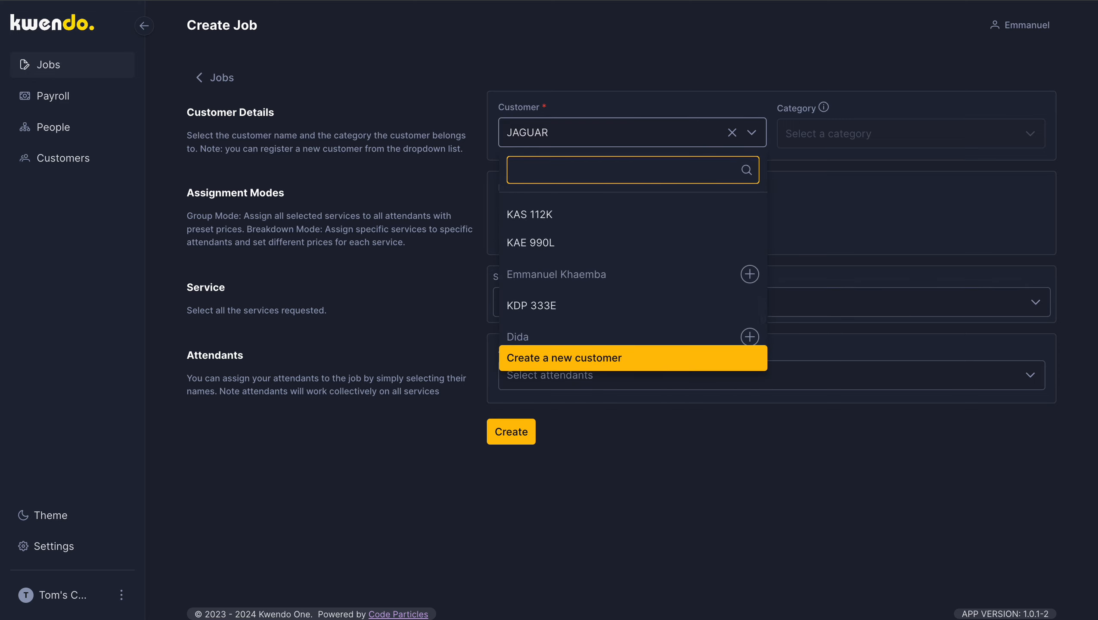
{"action": "left_click", "coordinate": [556, 305]}
Step: Choose Executive car wash as the service and create the KDP 333E job without an attendant
{"action": "left_click", "coordinate": [620, 310]}
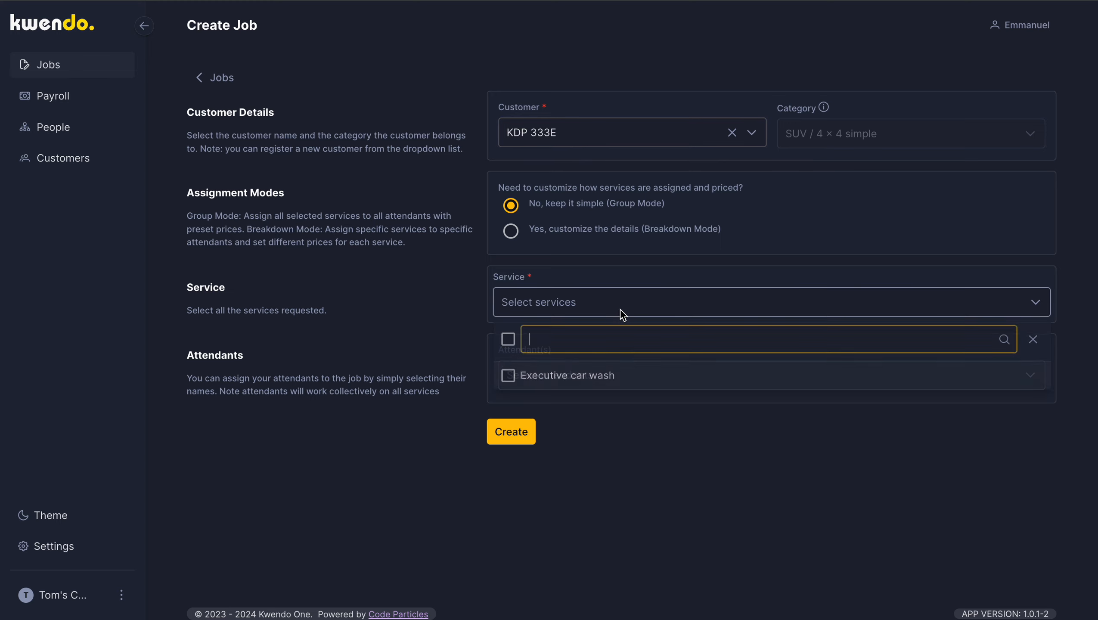
{"action": "left_click", "coordinate": [577, 375]}
{"action": "left_click", "coordinate": [579, 495]}
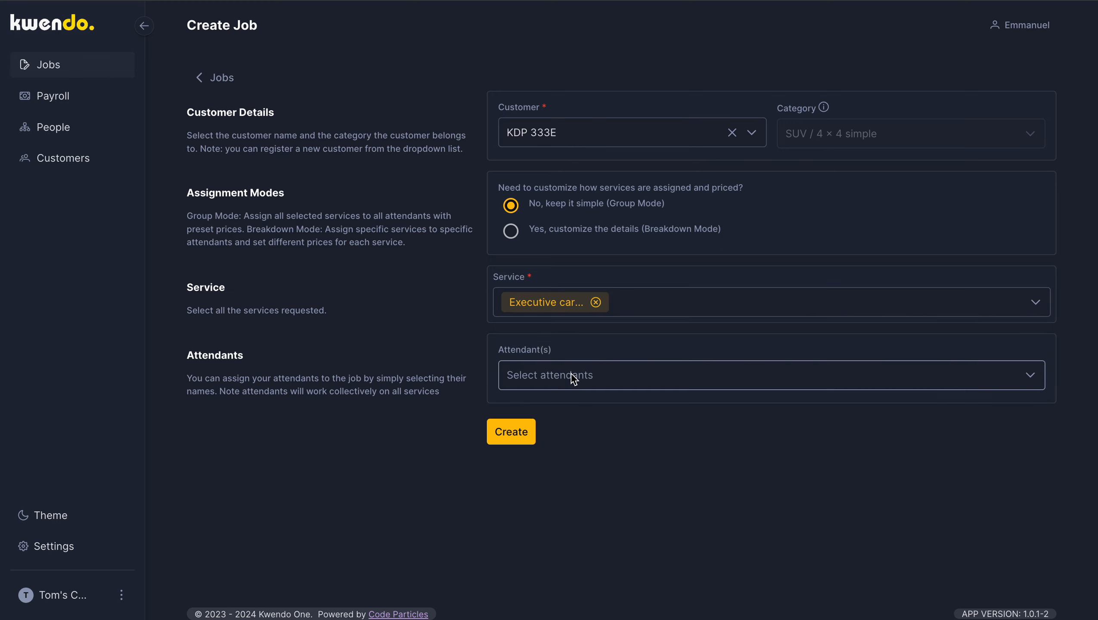
{"action": "left_click", "coordinate": [514, 432]}
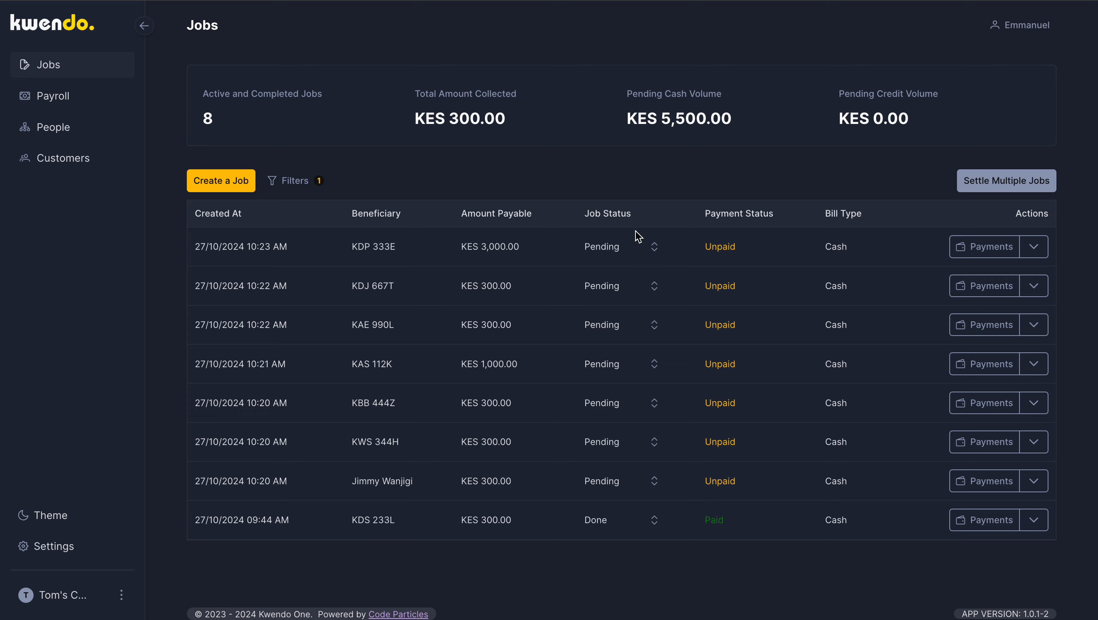
{"action": "left_click", "coordinate": [654, 247]}
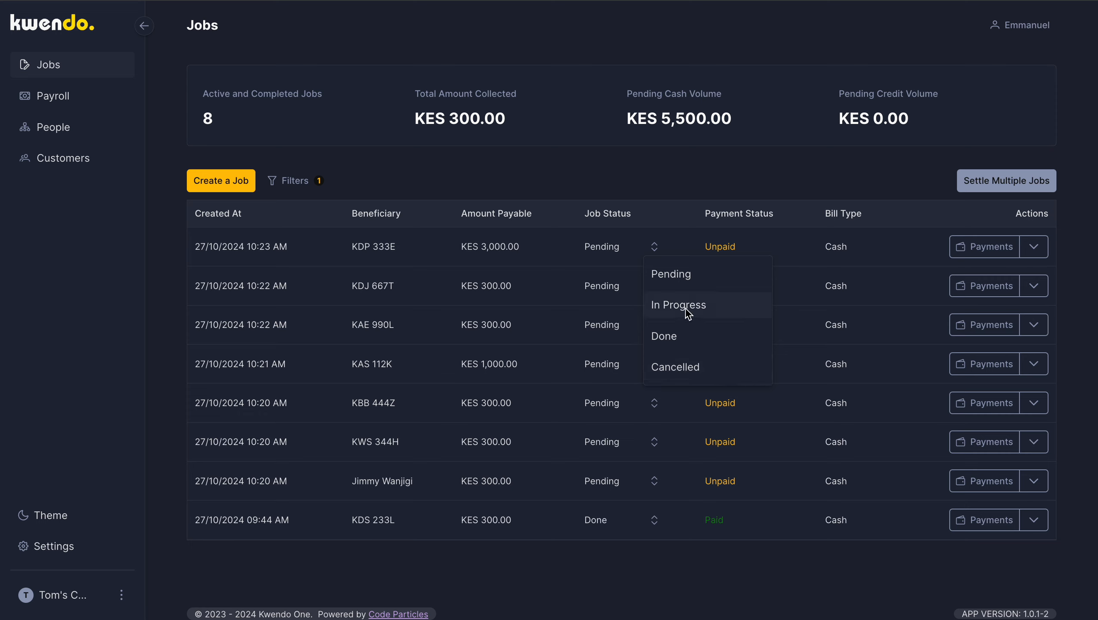
{"action": "left_click", "coordinate": [623, 189]}
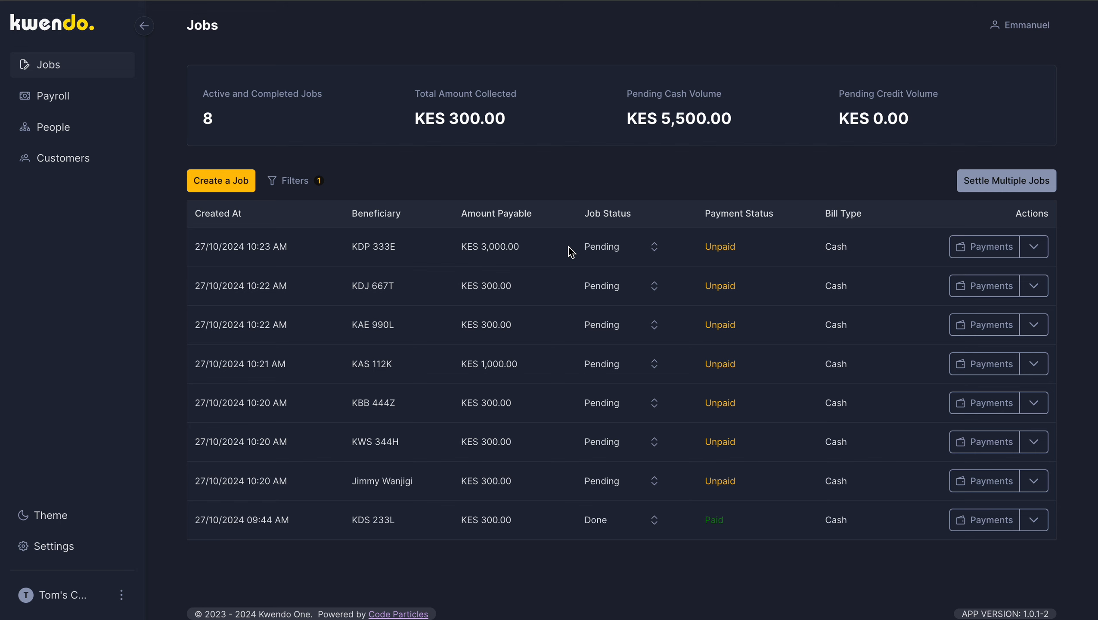
{"action": "left_click", "coordinate": [656, 248]}
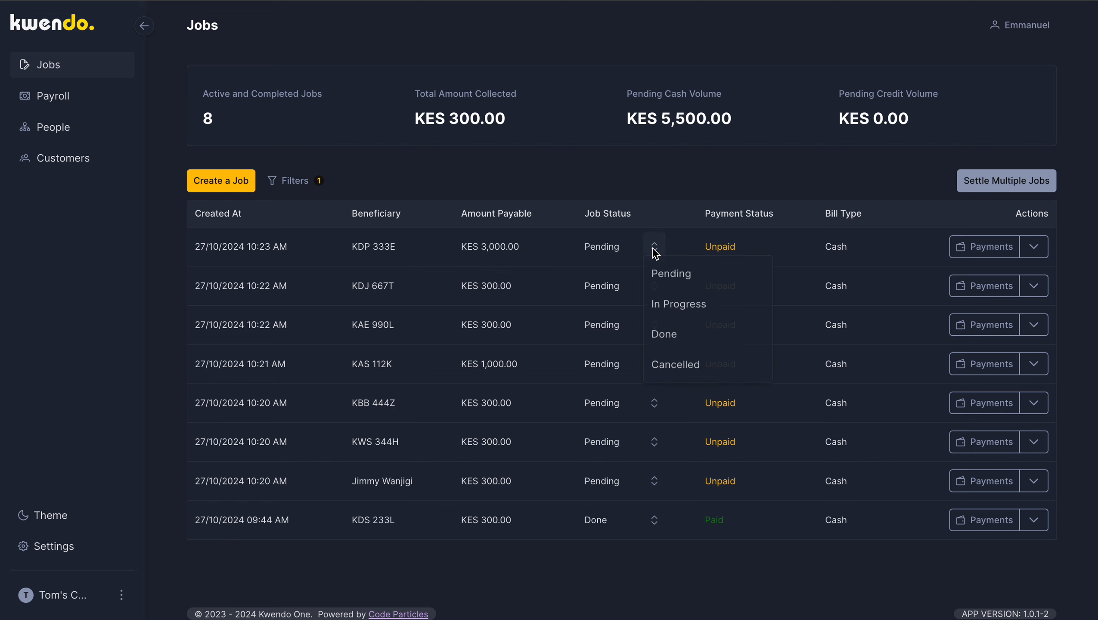
{"action": "left_click", "coordinate": [676, 306]}
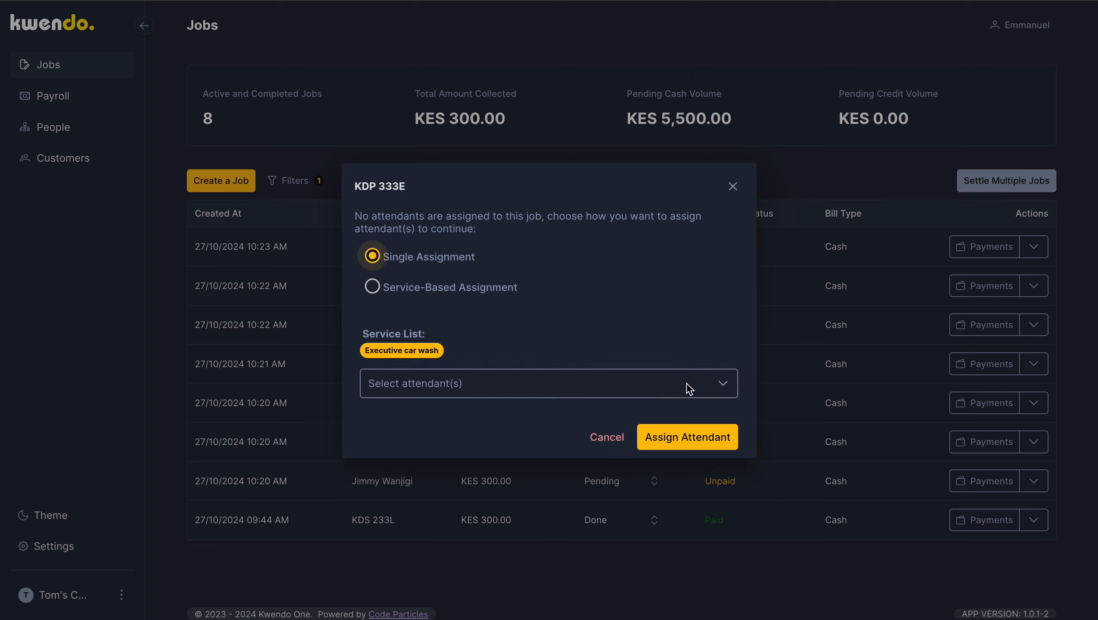
{"action": "left_click", "coordinate": [705, 386]}
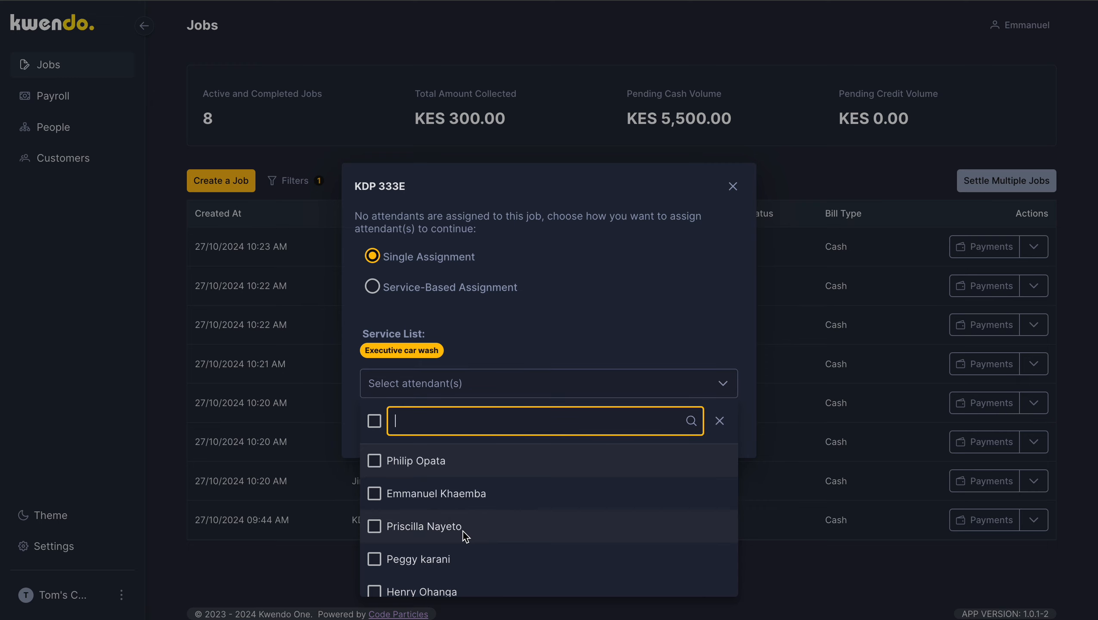
{"action": "left_click", "coordinate": [731, 186]}
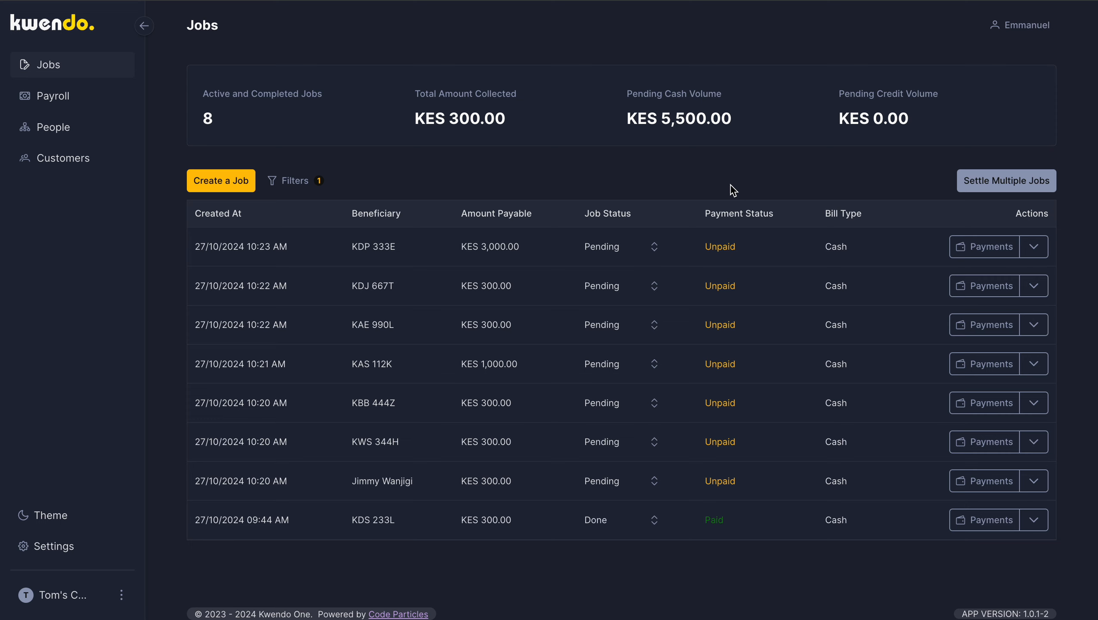
{"action": "left_click", "coordinate": [654, 246]}
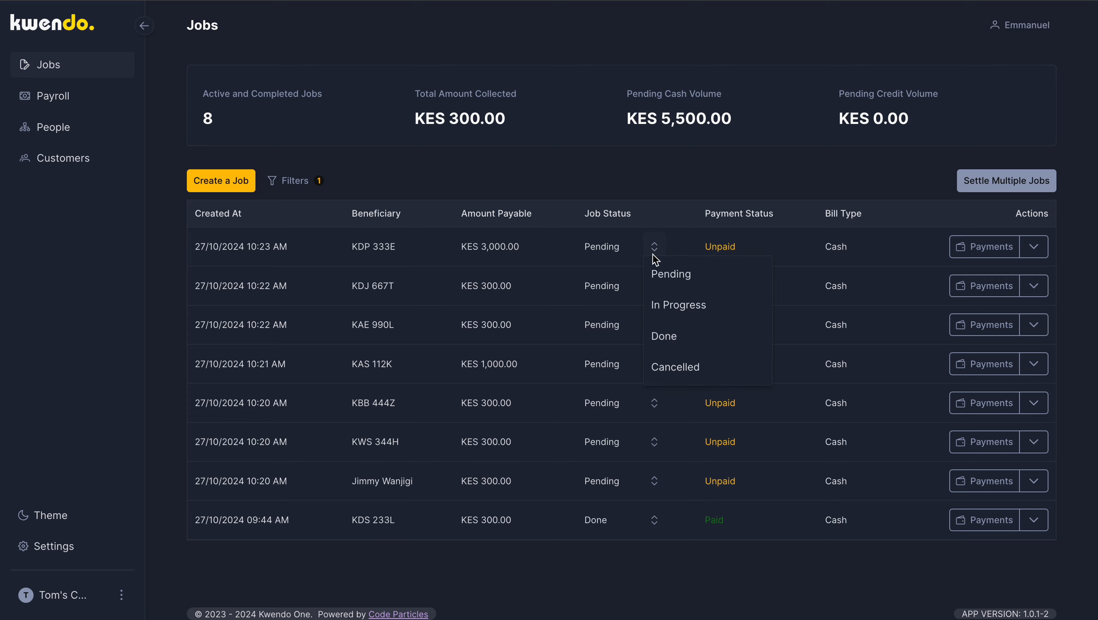
{"action": "left_click", "coordinate": [689, 311]}
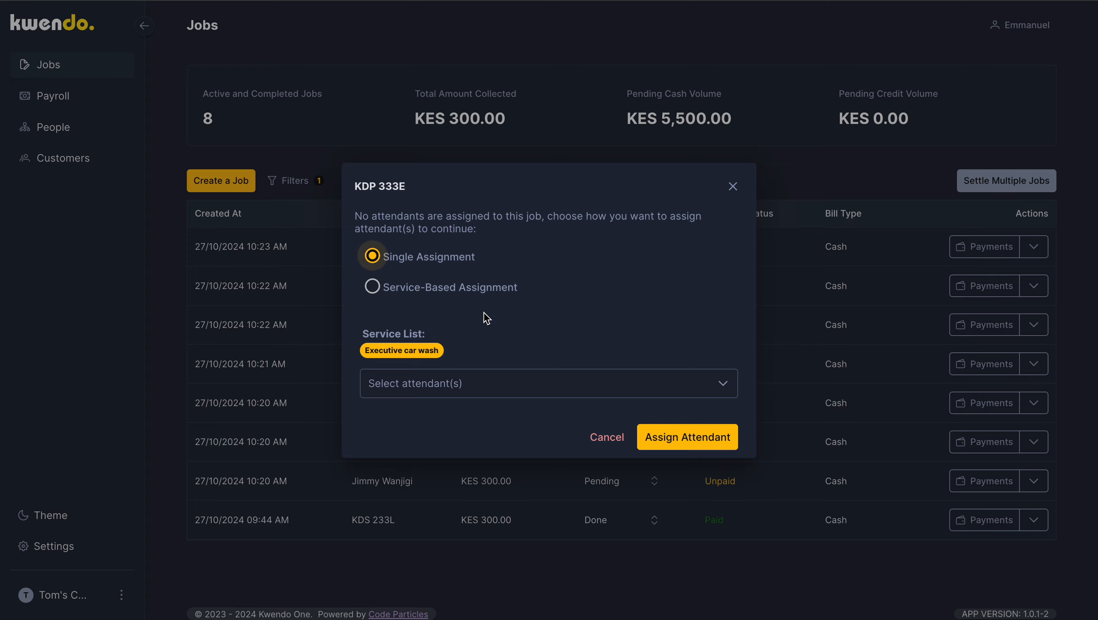
{"action": "left_click", "coordinate": [557, 386]}
{"action": "scroll", "coordinate": [492, 504], "scroll_direction": "down", "scroll_amount": 1}
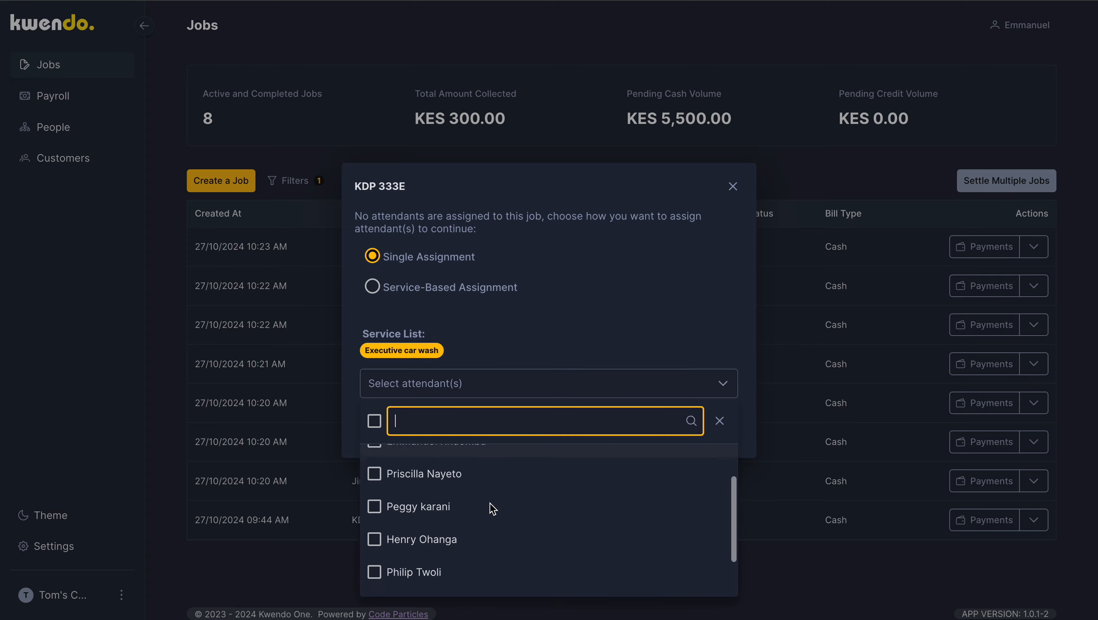
{"action": "left_click", "coordinate": [450, 521]}
{"action": "left_click", "coordinate": [700, 333]}
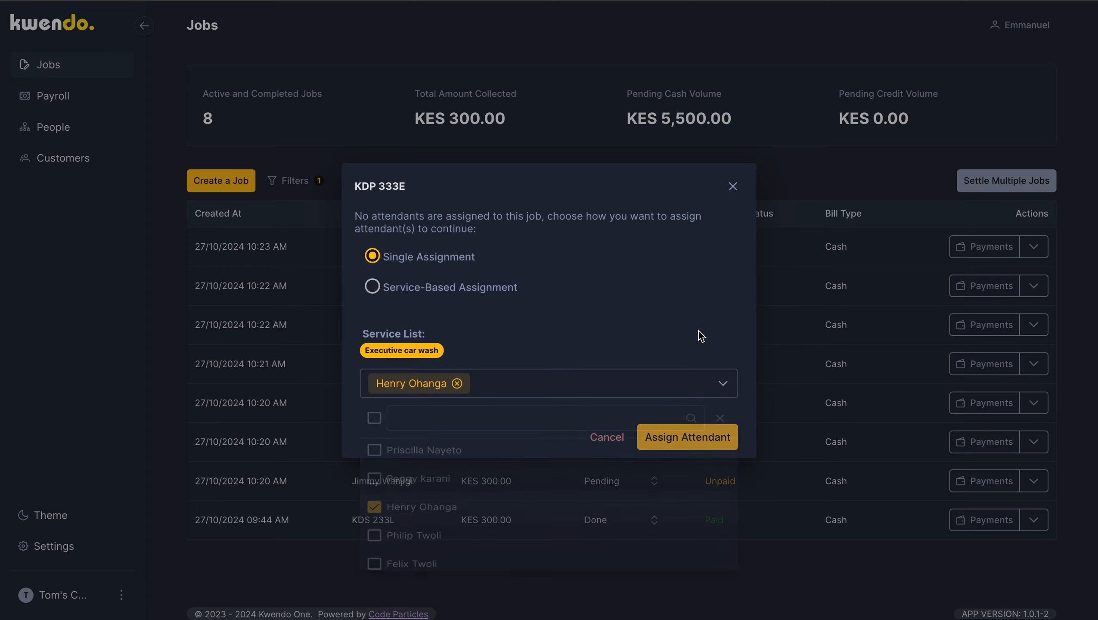
{"action": "left_click", "coordinate": [698, 441]}
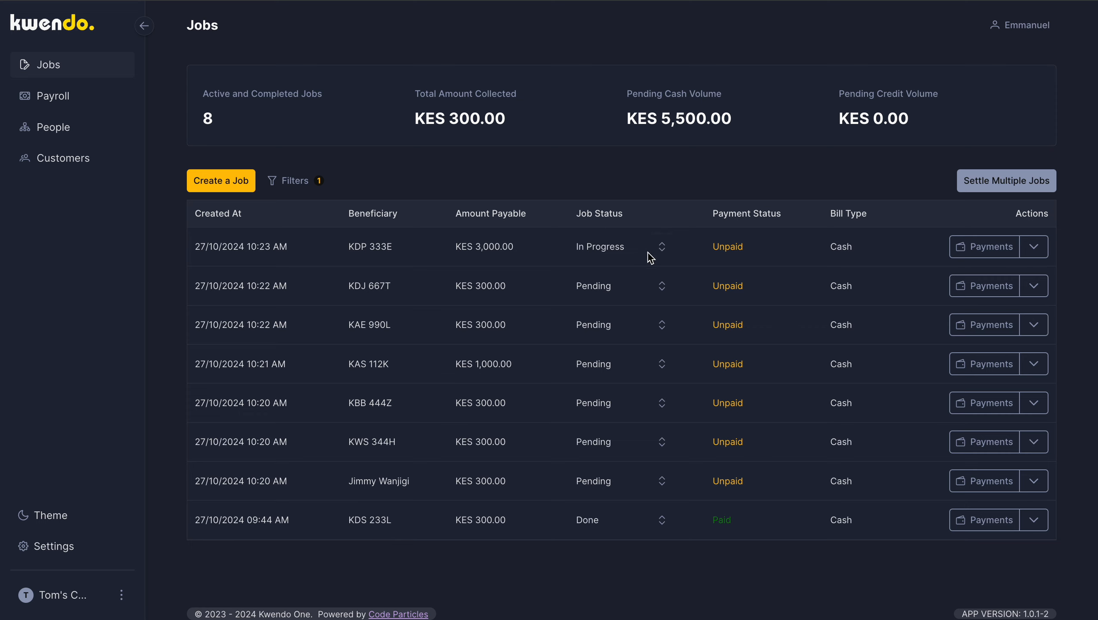
Step: Set the KDP 333E job's status to Done, continuing without payment
{"action": "left_click", "coordinate": [662, 248]}
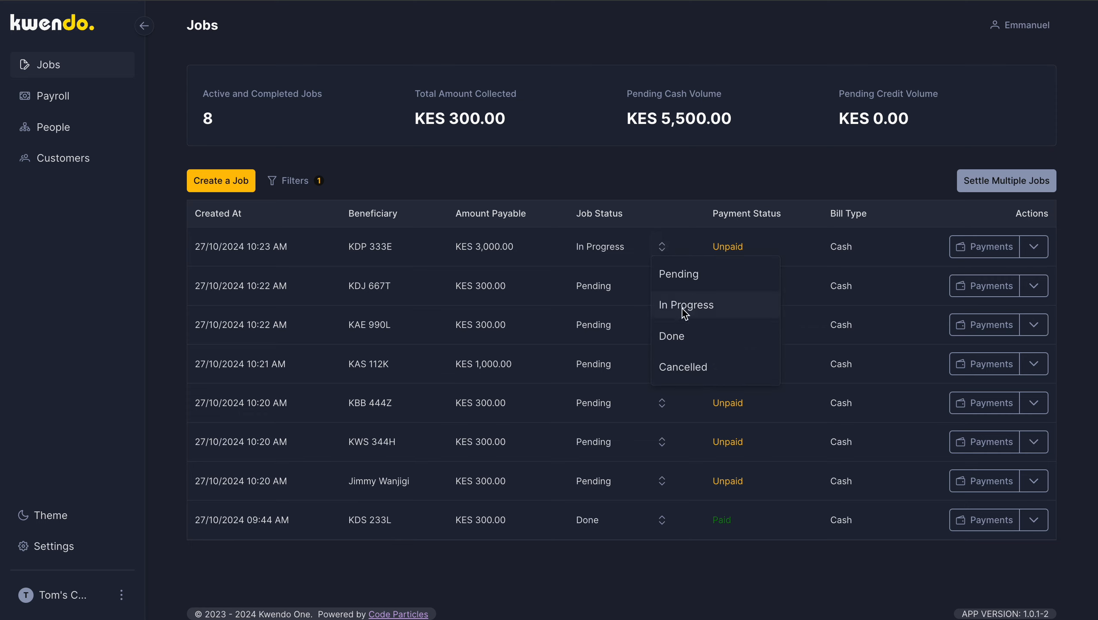
{"action": "left_click", "coordinate": [675, 341]}
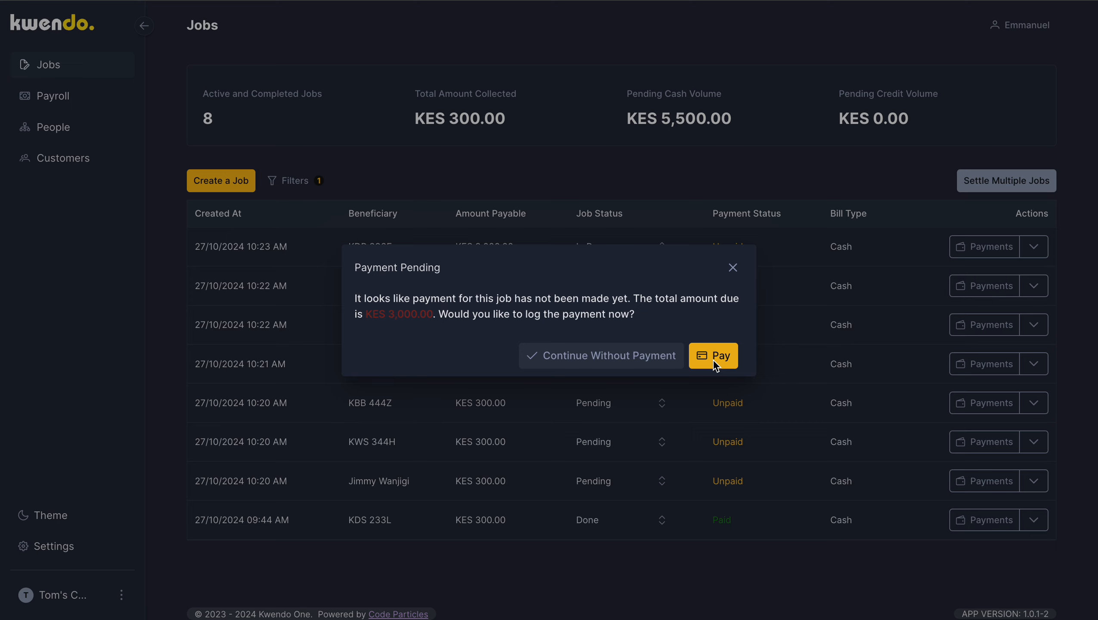
{"action": "left_click", "coordinate": [609, 356]}
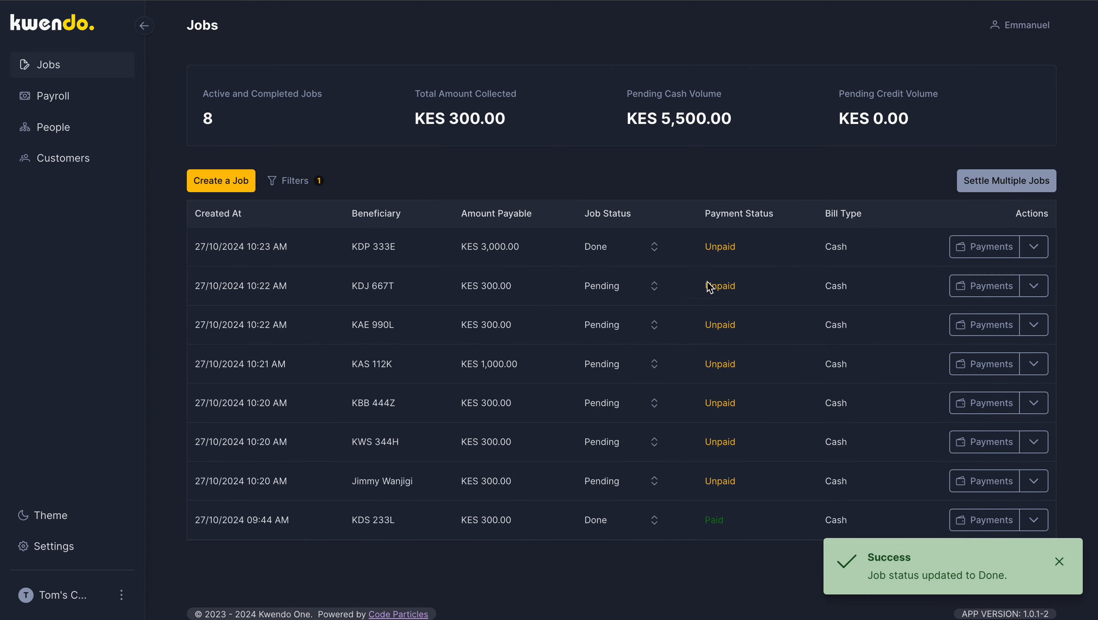
{"action": "left_click", "coordinate": [654, 248]}
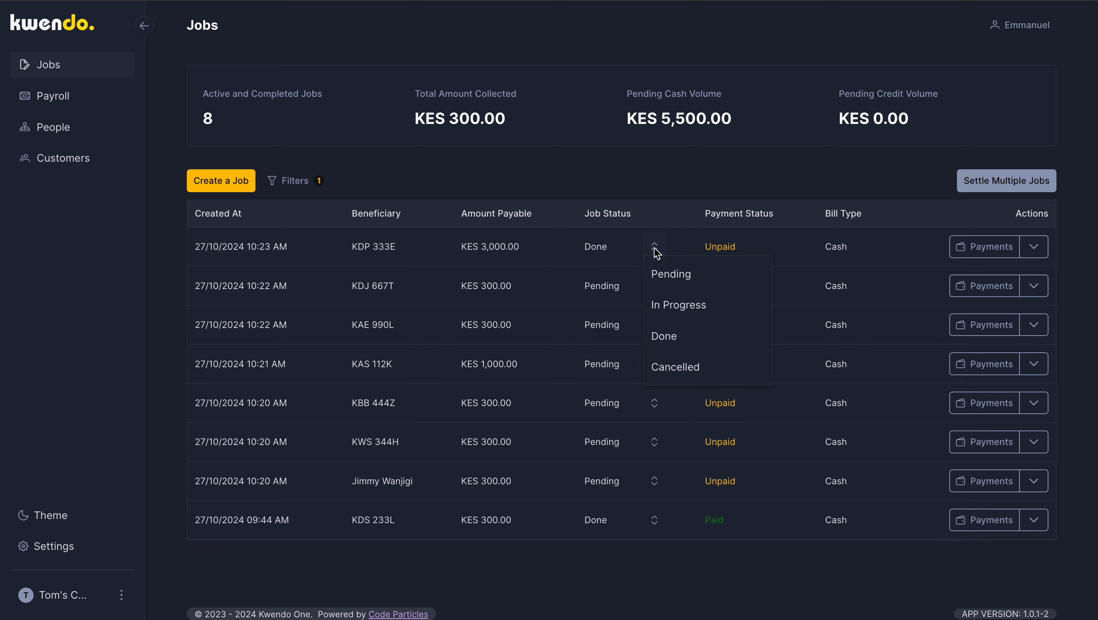
{"action": "left_click", "coordinate": [598, 254]}
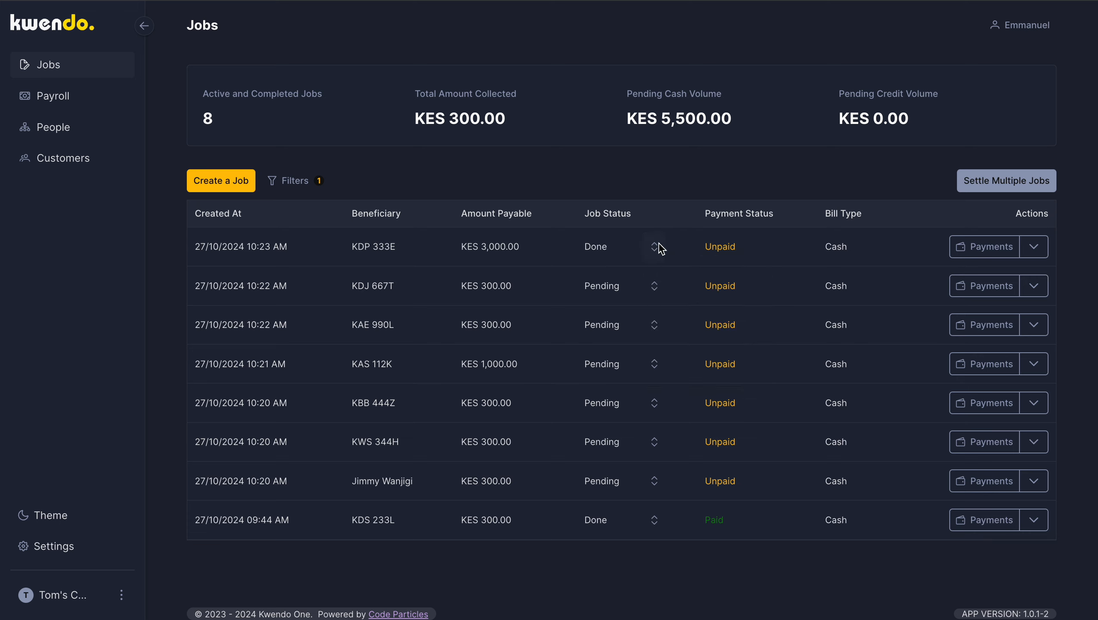
Step: Record a KES 3,000 Mpesa payment for the KDP 333E job, leaving the payment reference blank
{"action": "left_click", "coordinate": [985, 251]}
{"action": "left_click", "coordinate": [750, 146]}
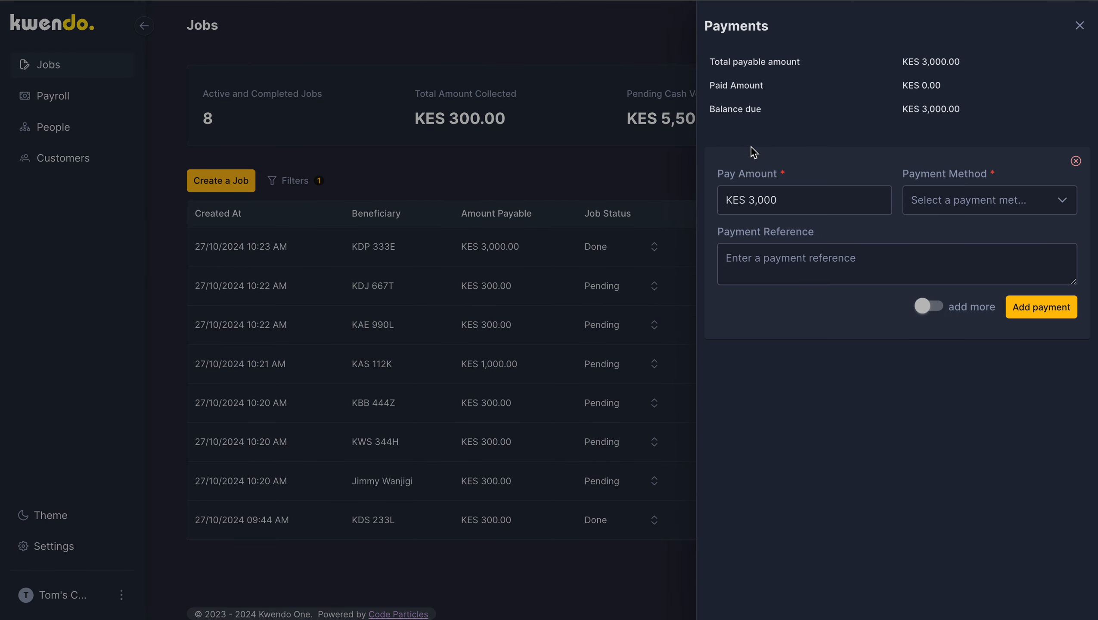
{"action": "left_click", "coordinate": [1037, 207]}
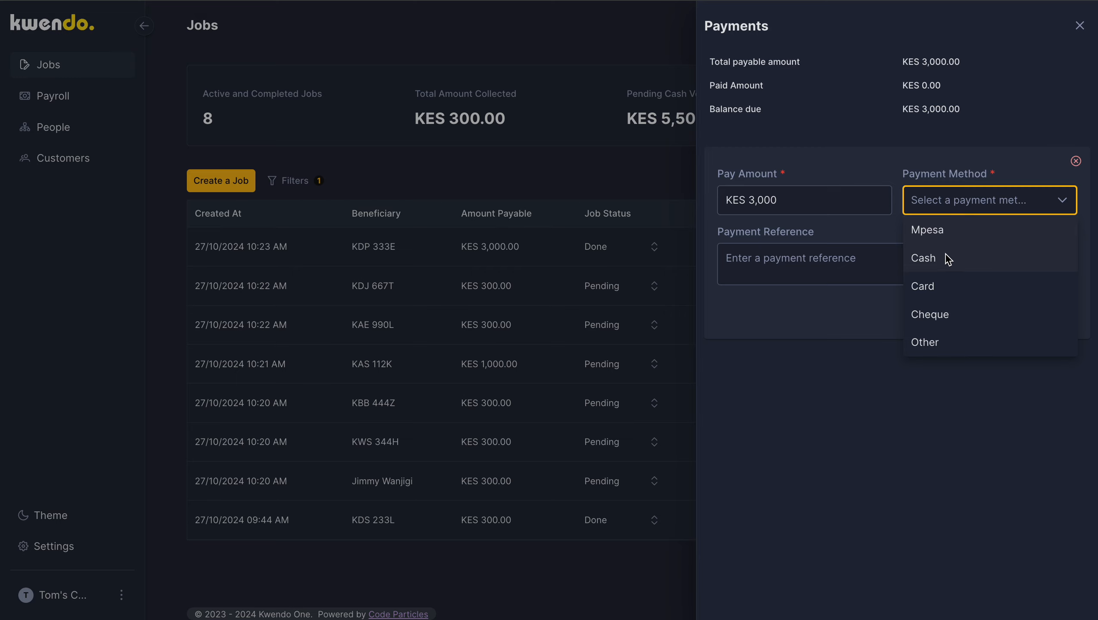
{"action": "left_click", "coordinate": [944, 234]}
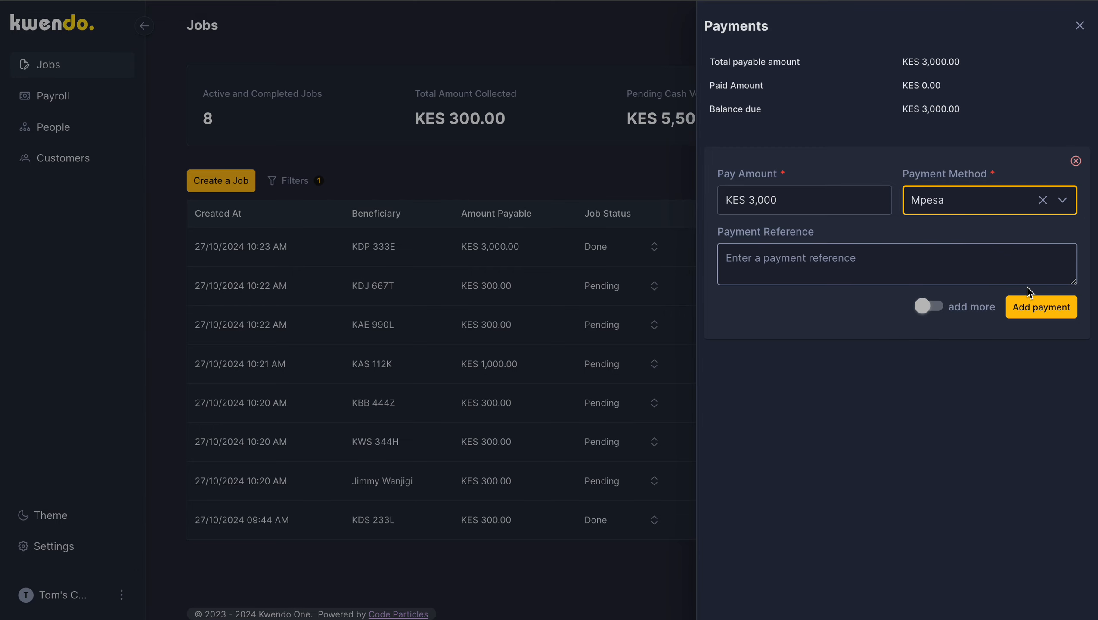
{"action": "left_click", "coordinate": [1037, 308]}
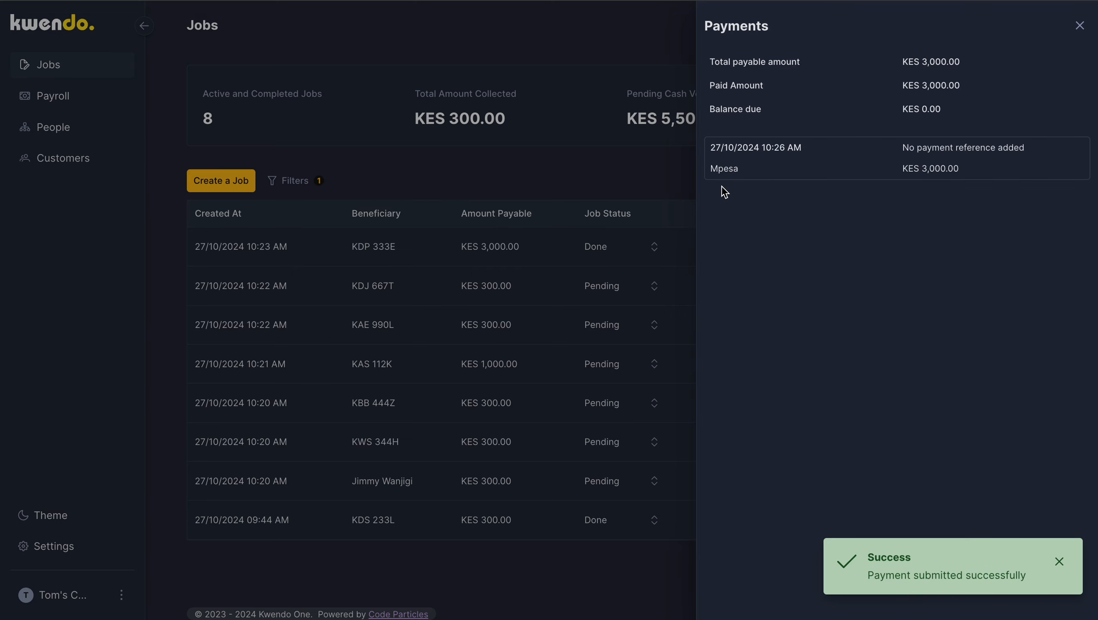
{"action": "left_click", "coordinate": [660, 174]}
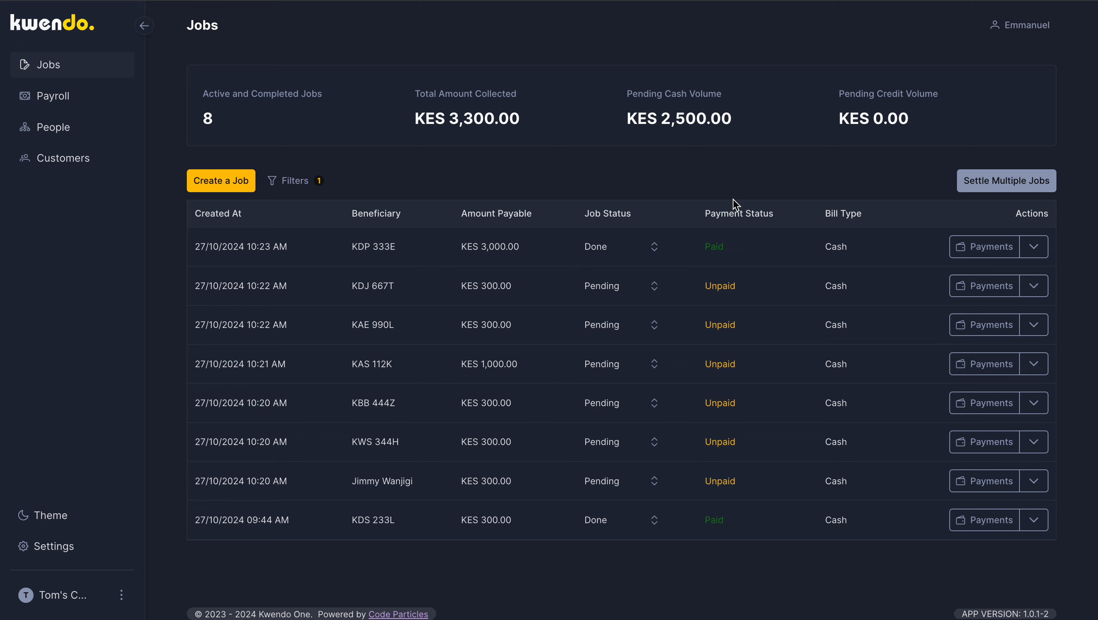
{"action": "left_click", "coordinate": [987, 182]}
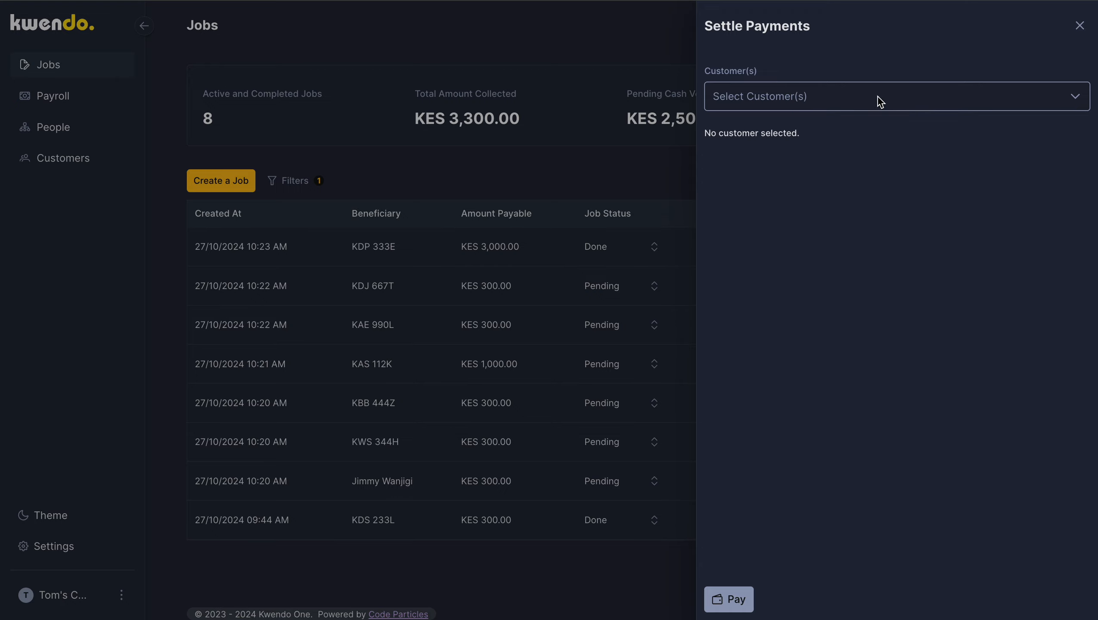
{"action": "left_click", "coordinate": [841, 104]}
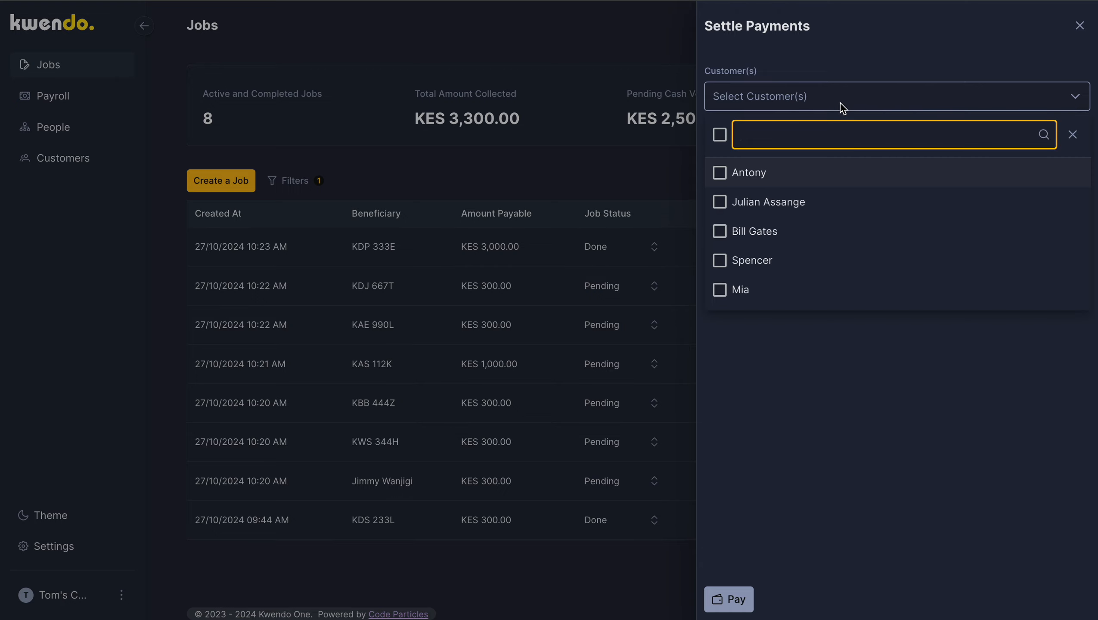
{"action": "left_click", "coordinate": [735, 295]}
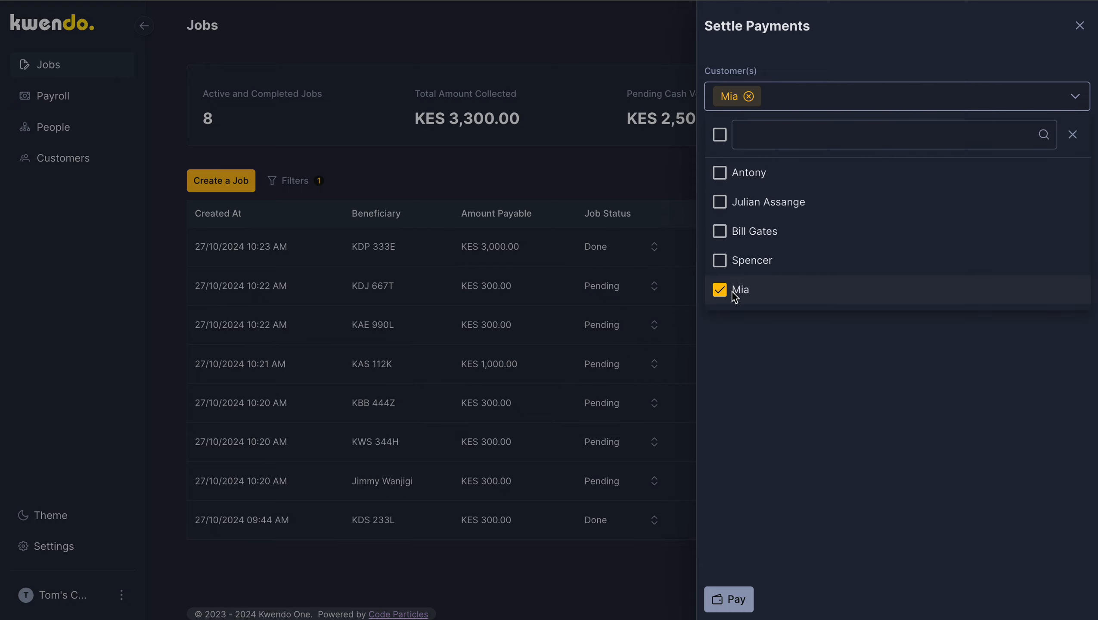
{"action": "left_click", "coordinate": [776, 355]}
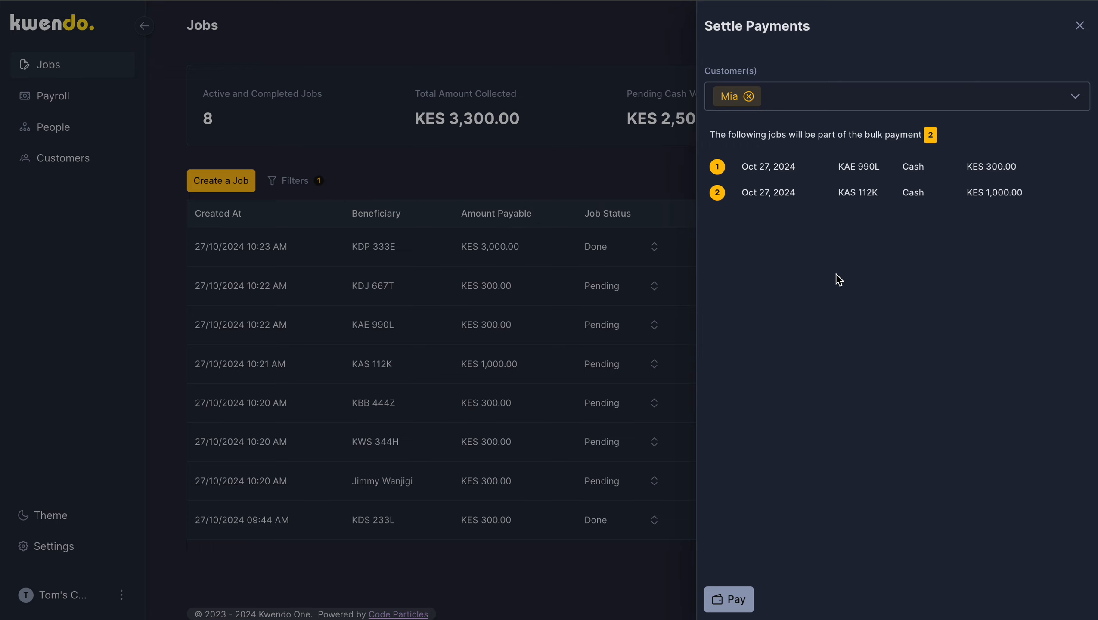
{"action": "left_click", "coordinate": [729, 601]}
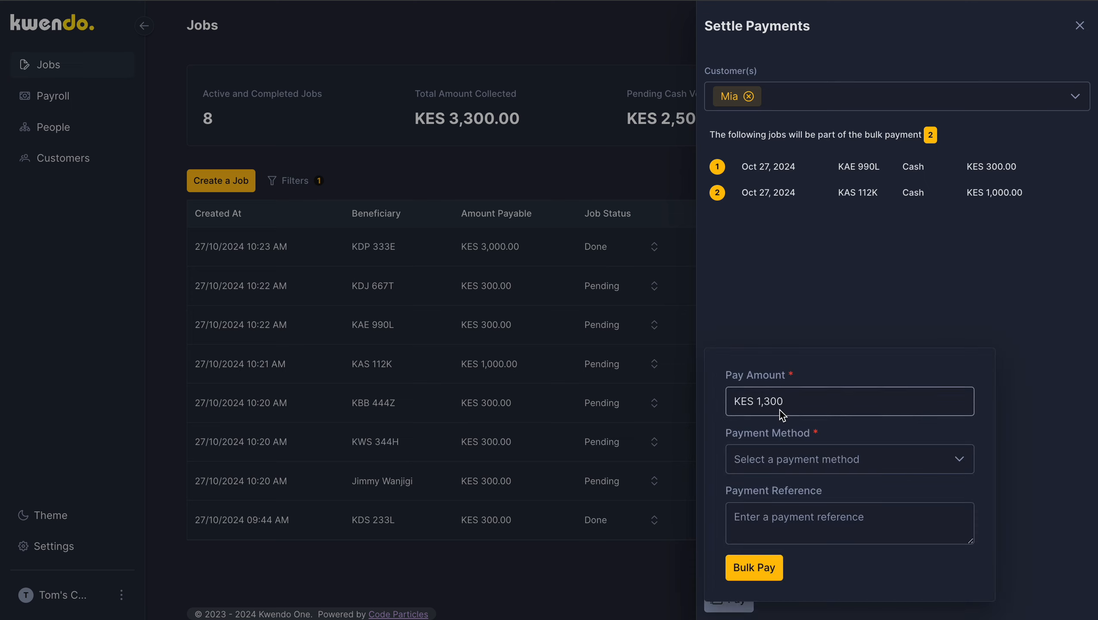
{"action": "left_click", "coordinate": [825, 460]}
{"action": "left_click", "coordinate": [766, 519]}
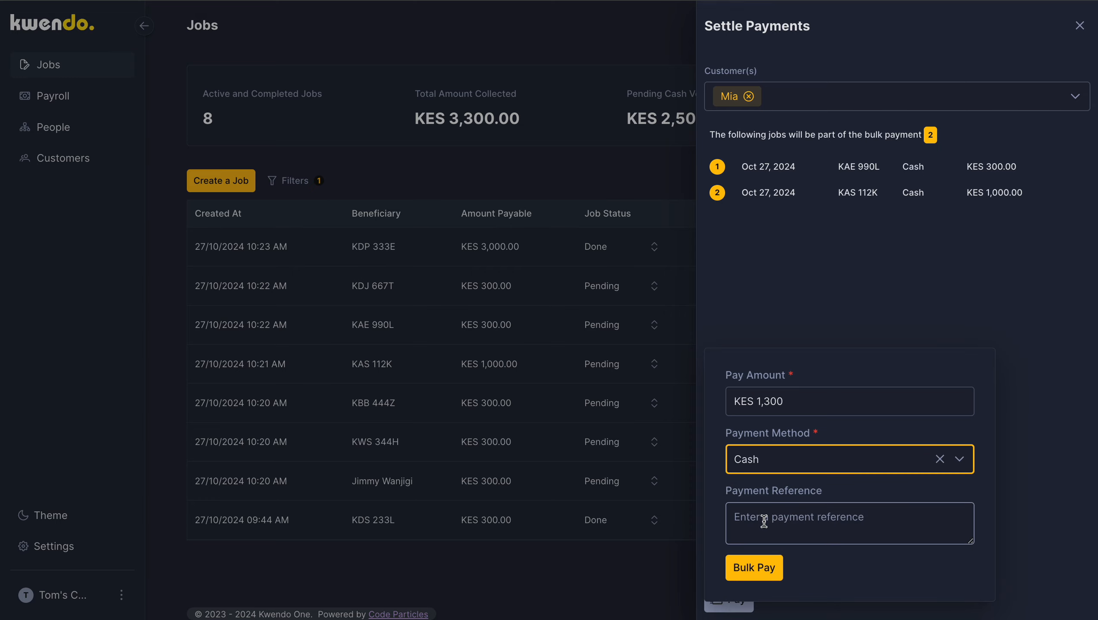
{"action": "left_click", "coordinate": [773, 569]}
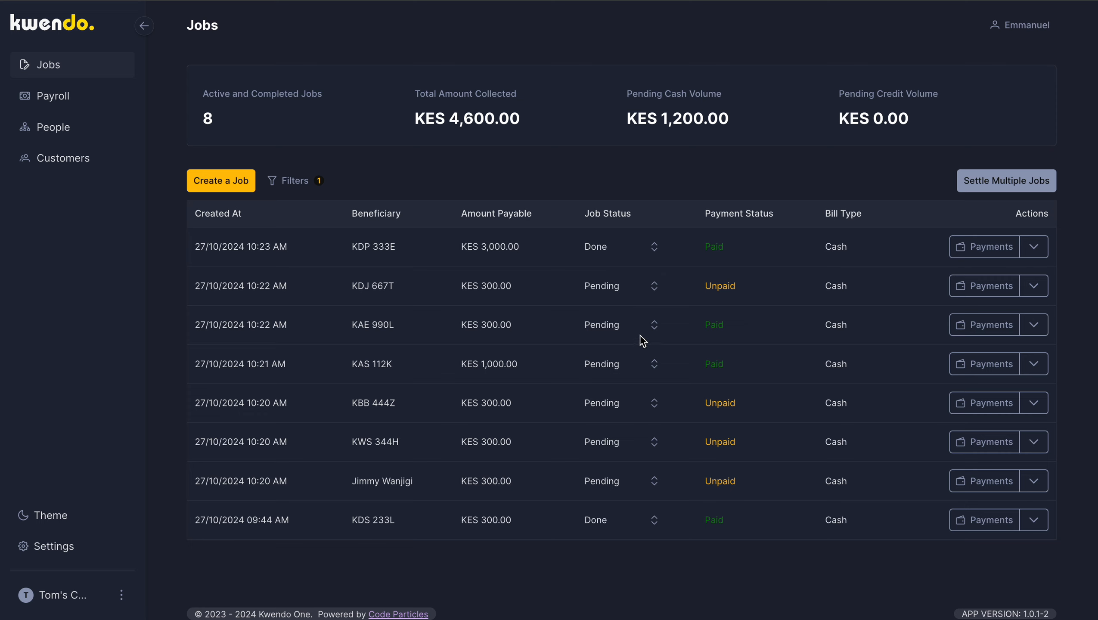
Step: Set the KAE 990L job's status to Done and the KDJ 667T job's status to In Progress
{"action": "left_click", "coordinate": [656, 324]}
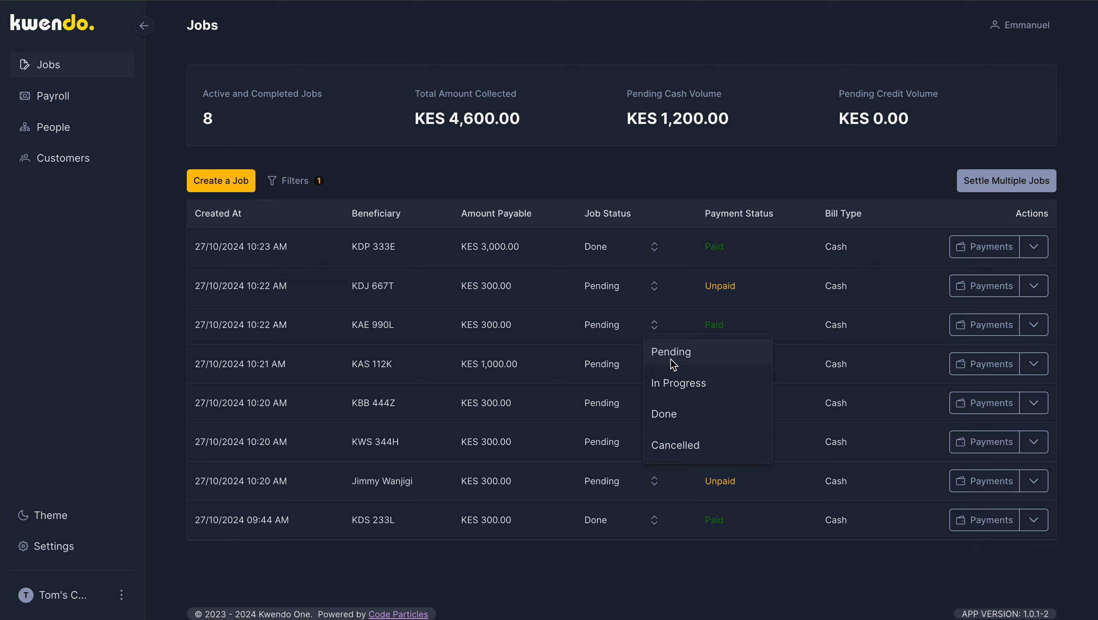
{"action": "left_click", "coordinate": [664, 415]}
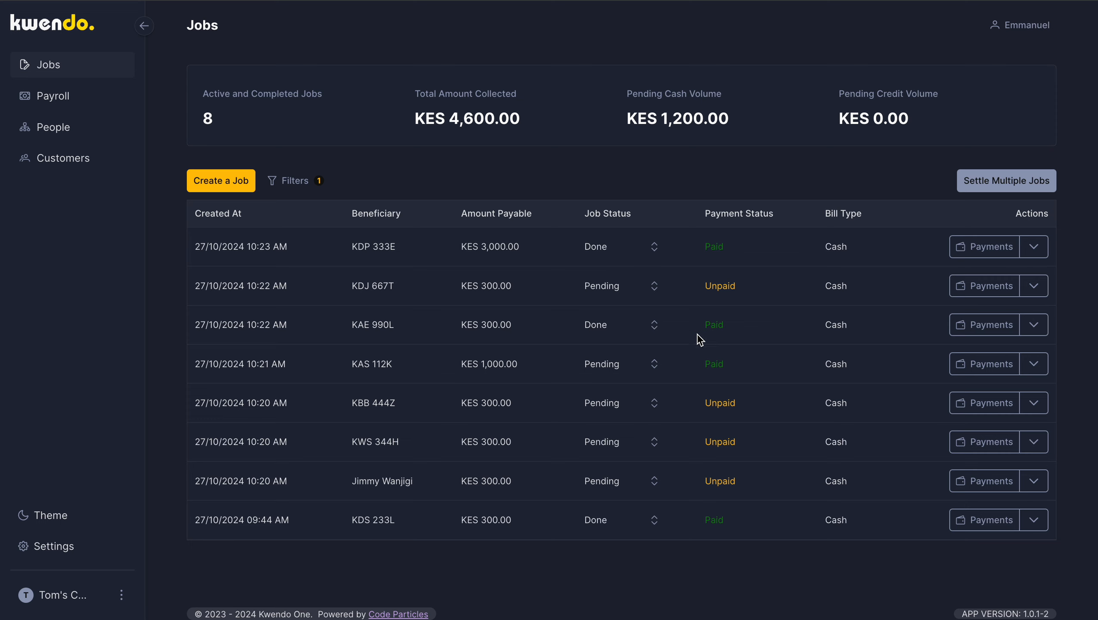
{"action": "left_click", "coordinate": [654, 287]}
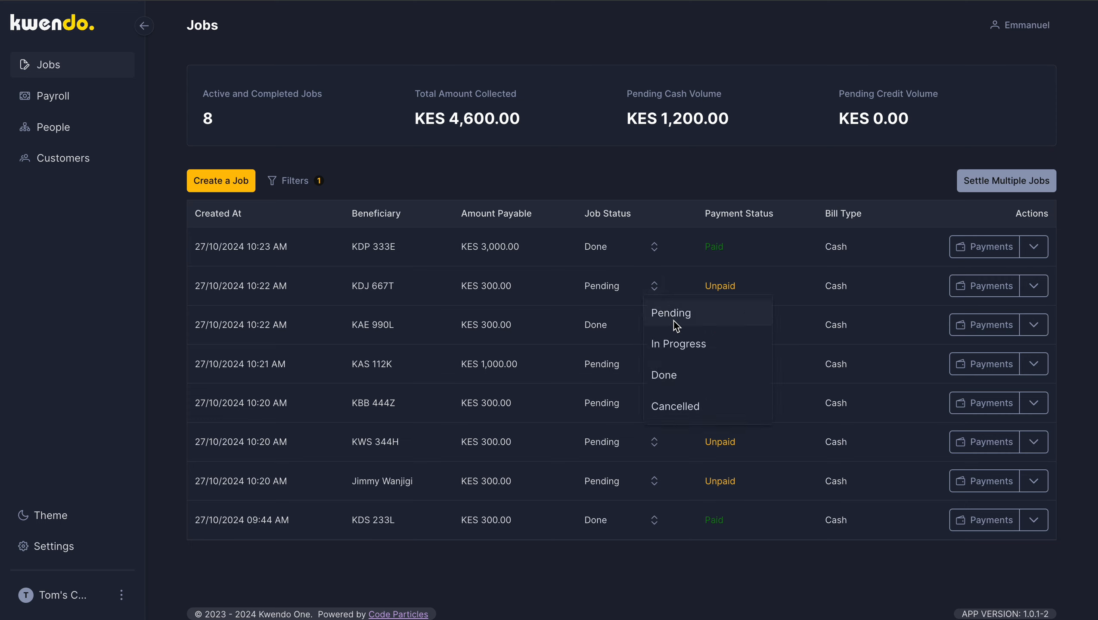
{"action": "left_click", "coordinate": [670, 347]}
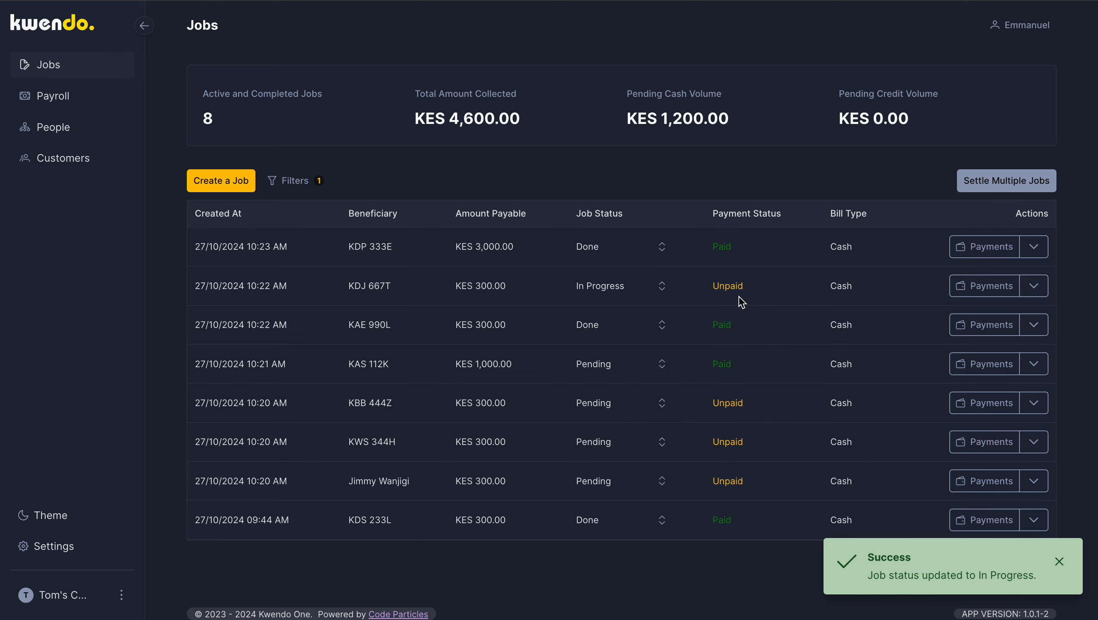
{"action": "left_click", "coordinate": [661, 290]}
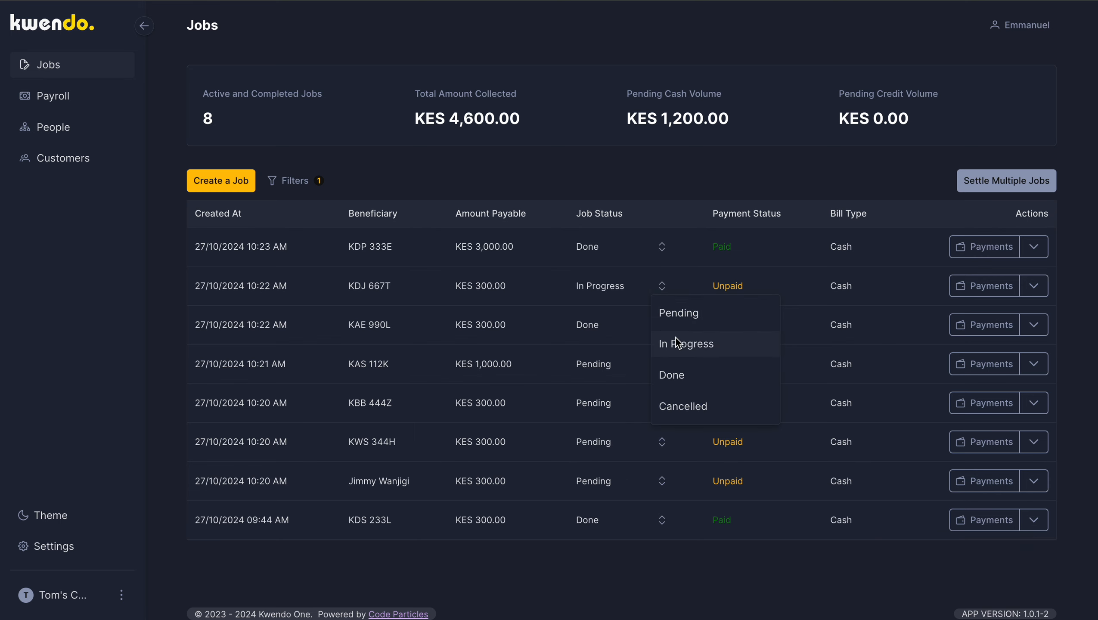
{"action": "left_click", "coordinate": [679, 381]}
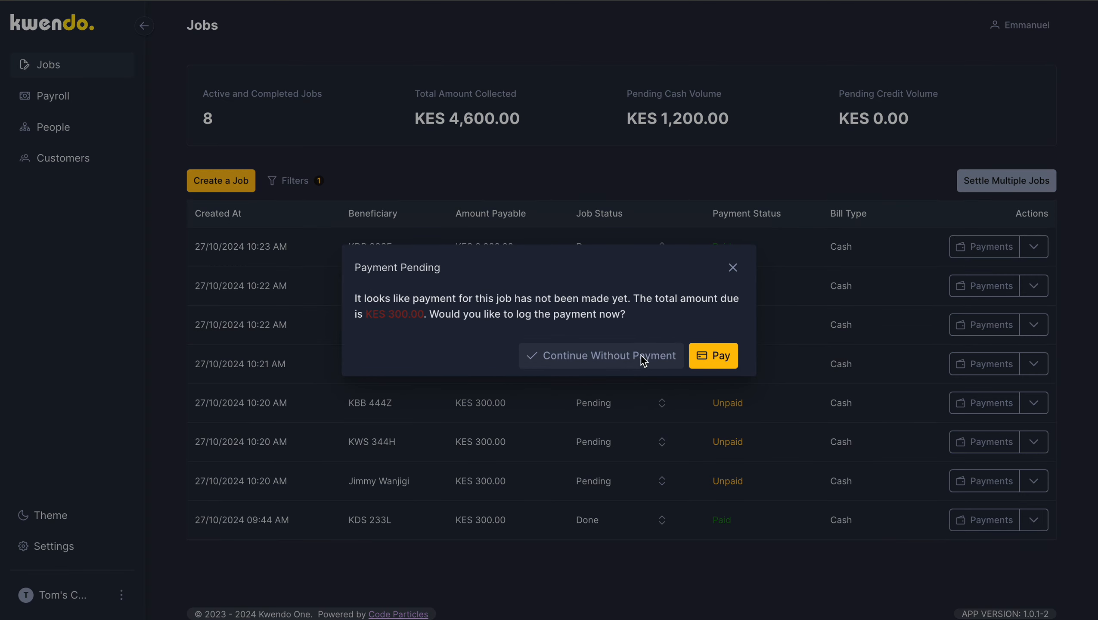
{"action": "left_click", "coordinate": [721, 356]}
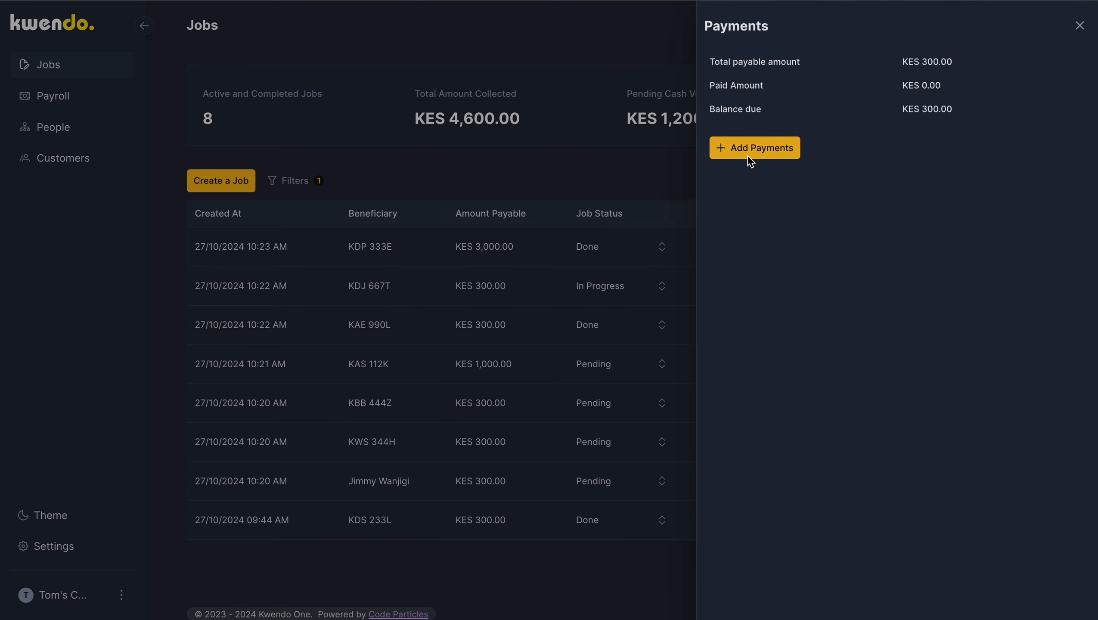
{"action": "left_click", "coordinate": [748, 156]}
{"action": "left_click", "coordinate": [961, 191]}
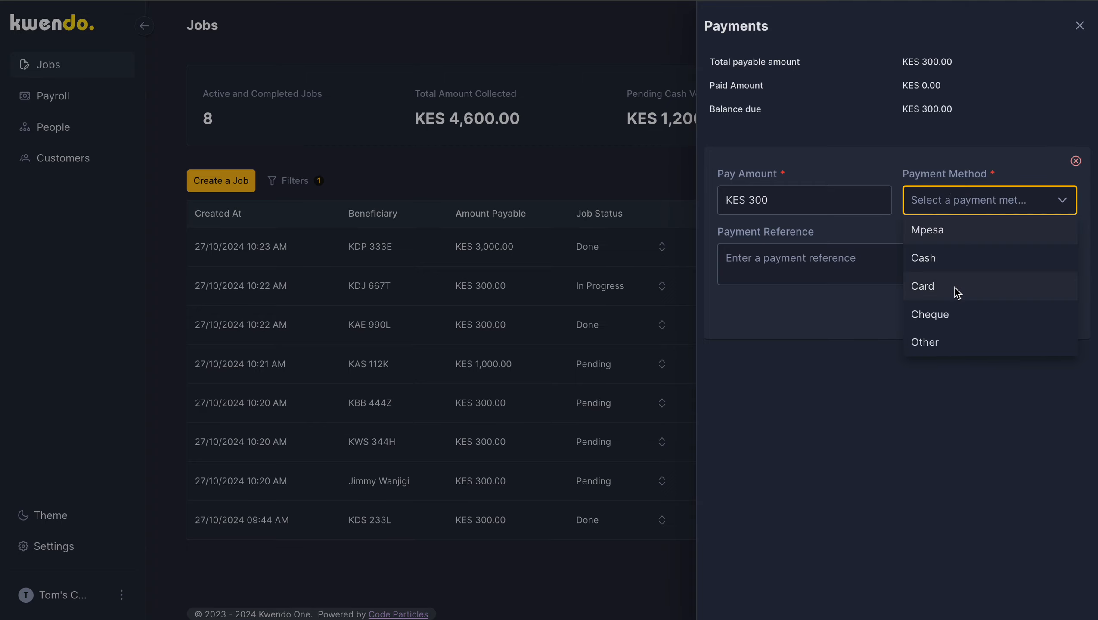
{"action": "left_click", "coordinate": [941, 235]}
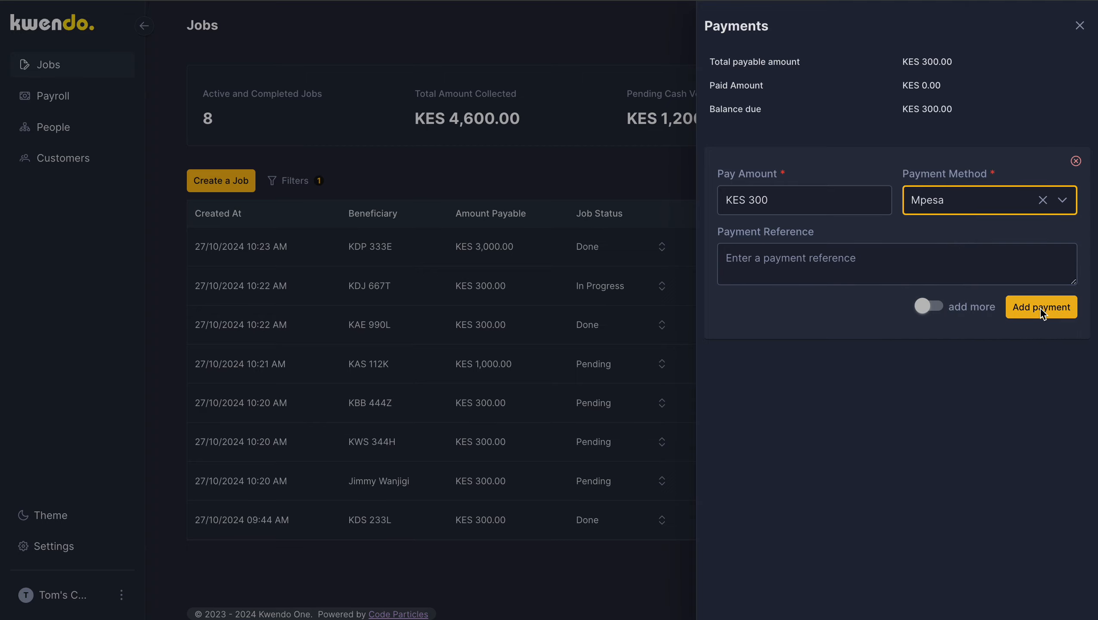
{"action": "left_click", "coordinate": [1039, 307]}
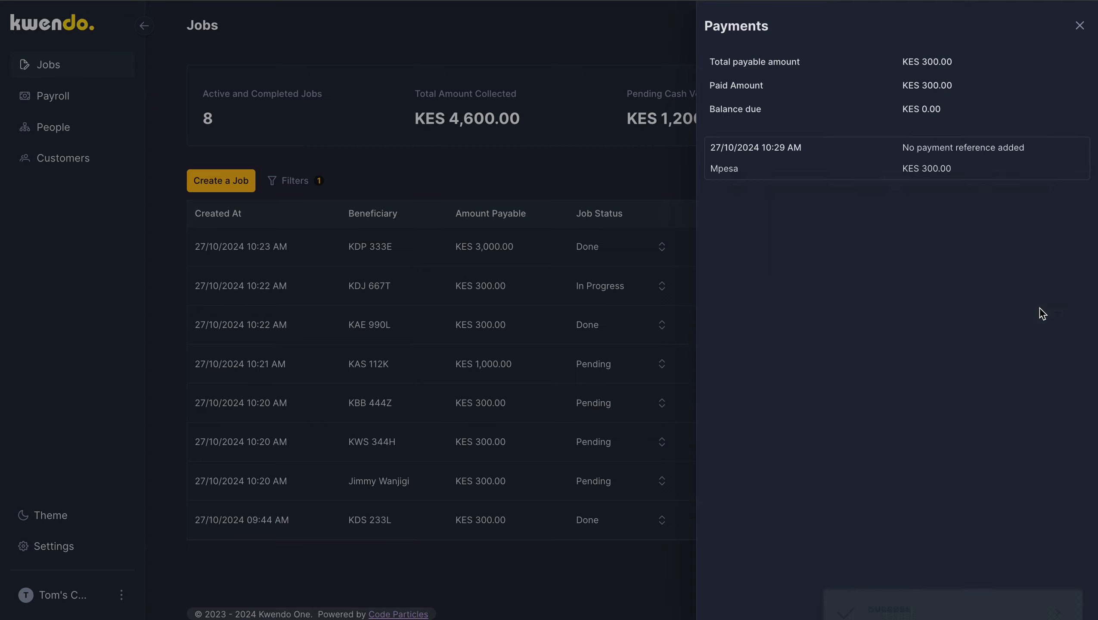
{"action": "left_click", "coordinate": [663, 201]}
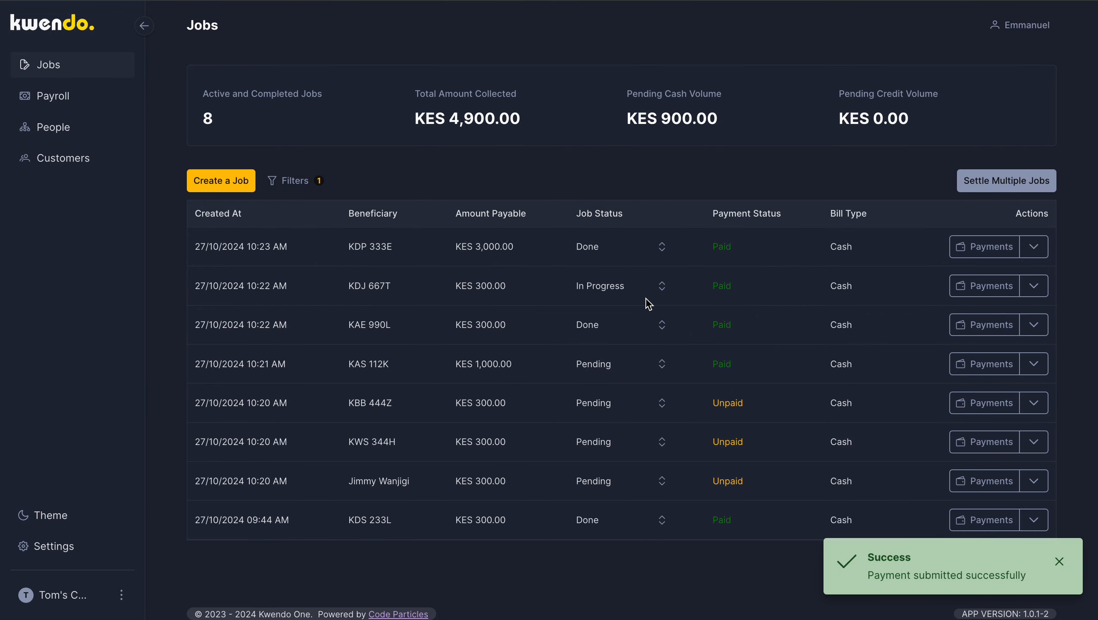
{"action": "left_click", "coordinate": [661, 286]}
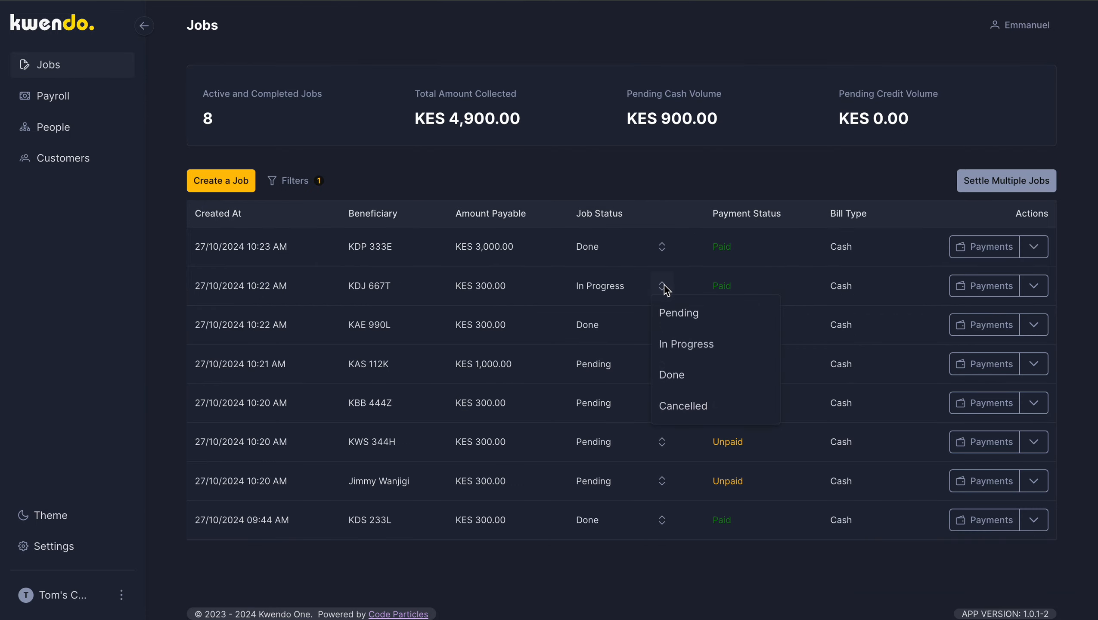
{"action": "left_click", "coordinate": [681, 373]}
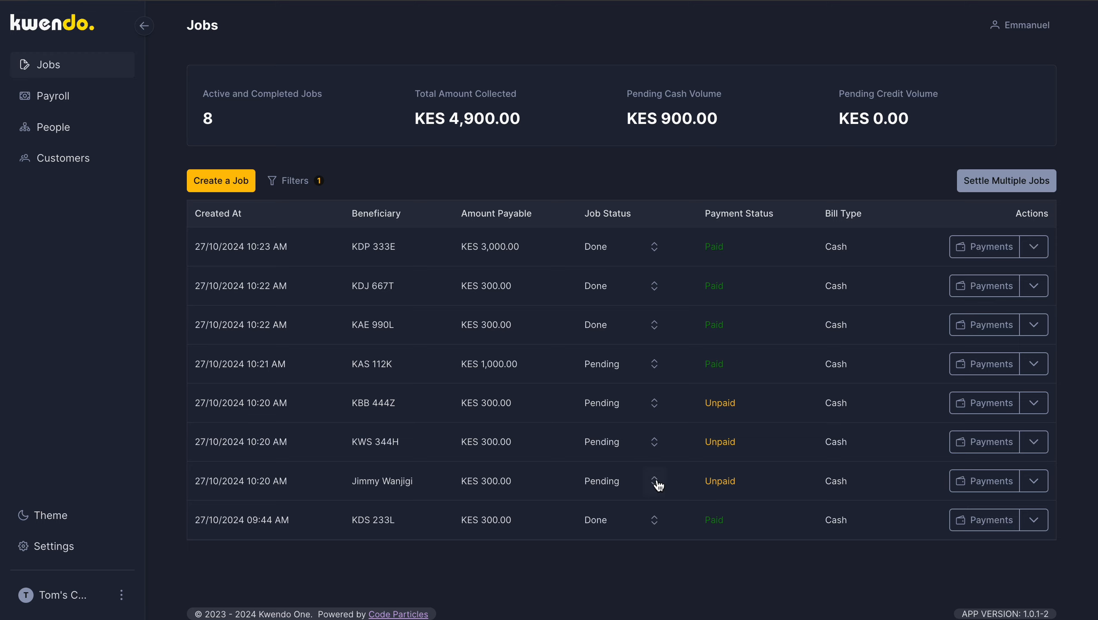
Step: Set the KBB 444Z job's status to In Progress and log a KES 300 Cash payment for it, leaving the reference blank
{"action": "left_click", "coordinate": [654, 403]}
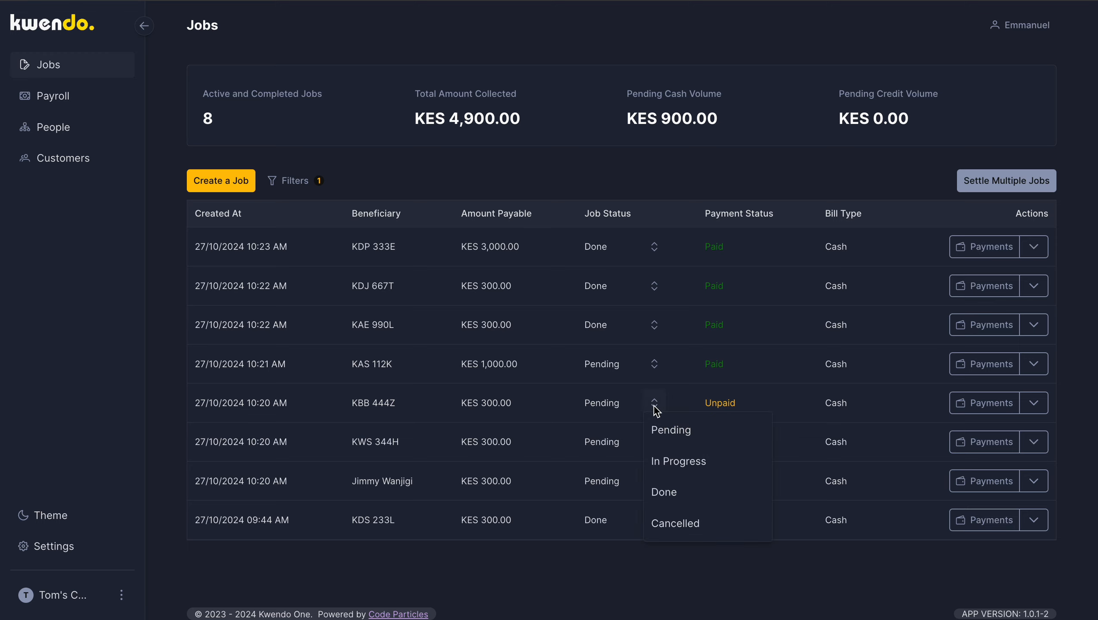
{"action": "left_click", "coordinate": [676, 467]}
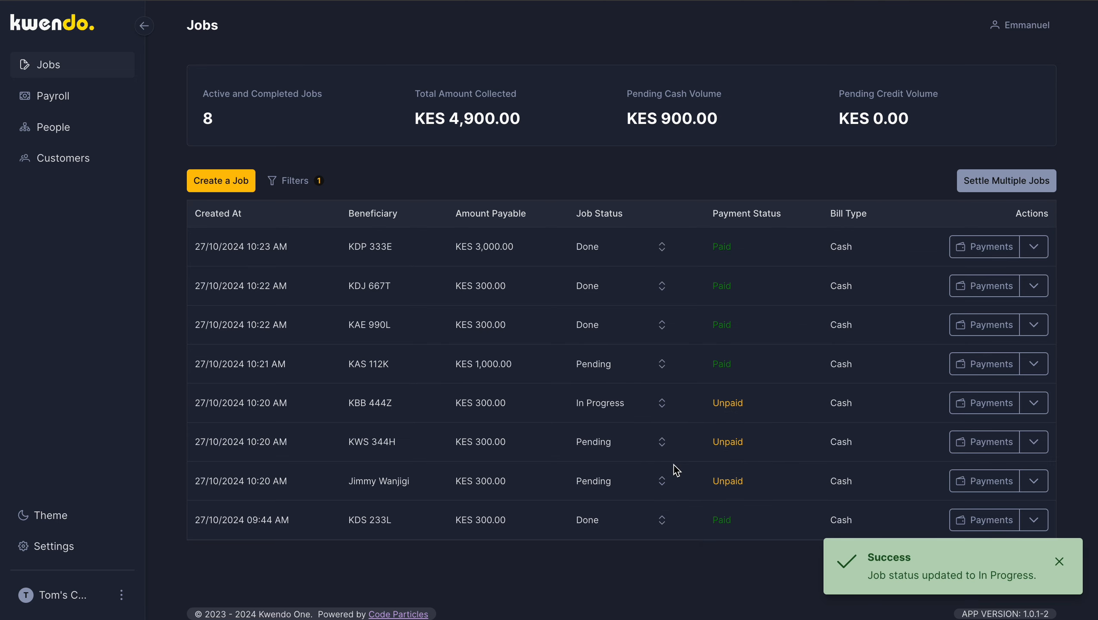
{"action": "left_click", "coordinate": [661, 405]}
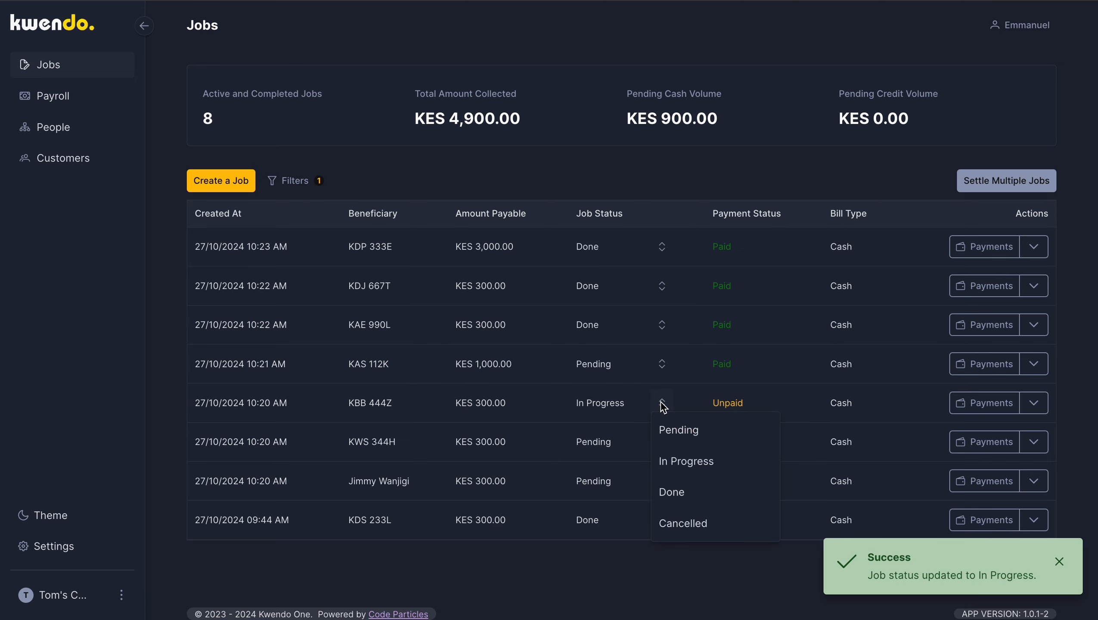
{"action": "left_click", "coordinate": [677, 493]}
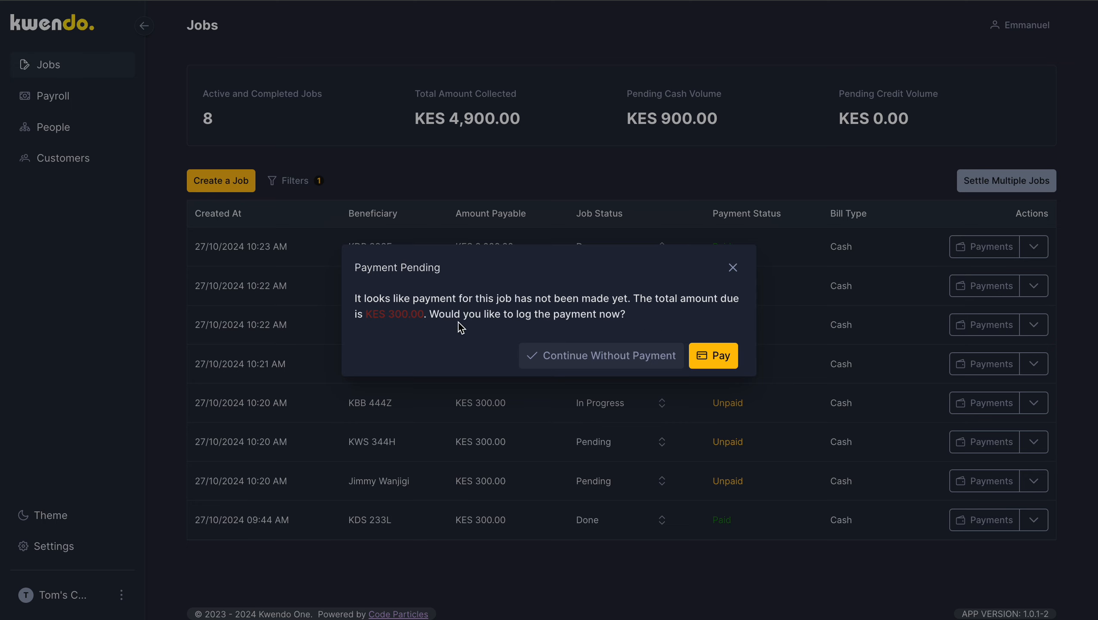
{"action": "left_click", "coordinate": [717, 358]}
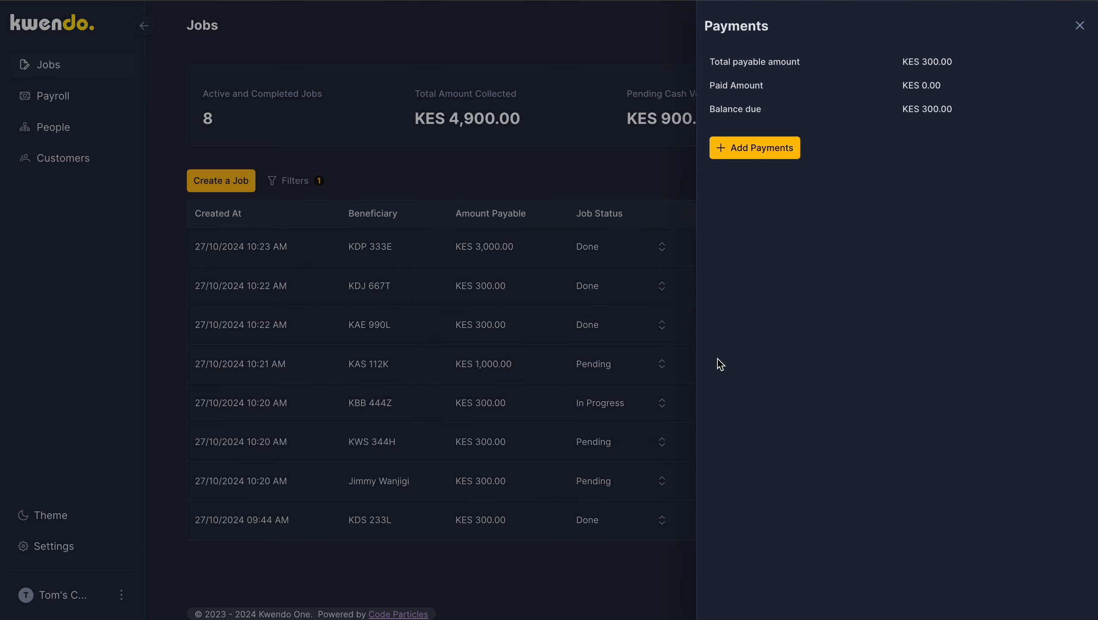
{"action": "left_click", "coordinate": [753, 147]}
{"action": "left_click", "coordinate": [957, 212]}
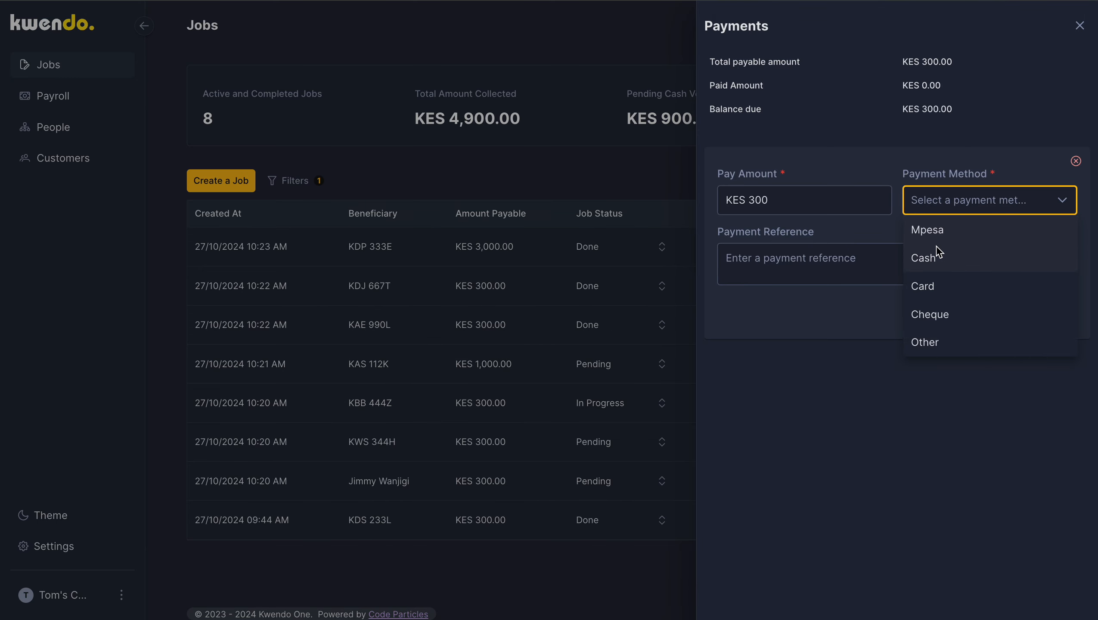
{"action": "left_click", "coordinate": [927, 260]}
{"action": "left_click", "coordinate": [1030, 310]}
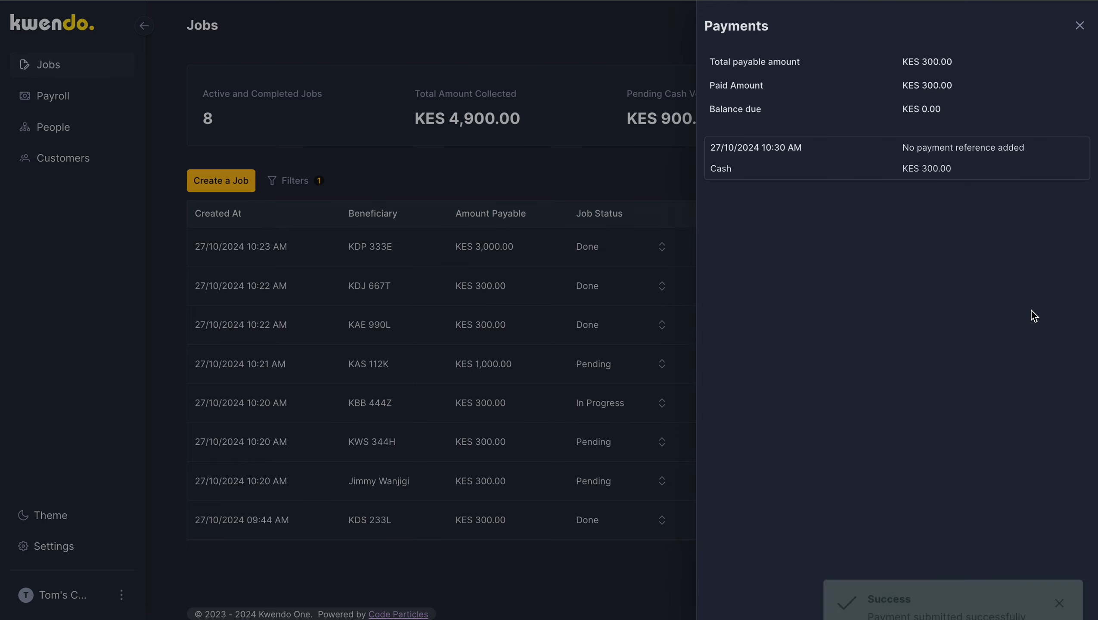
{"action": "left_click", "coordinate": [651, 185]}
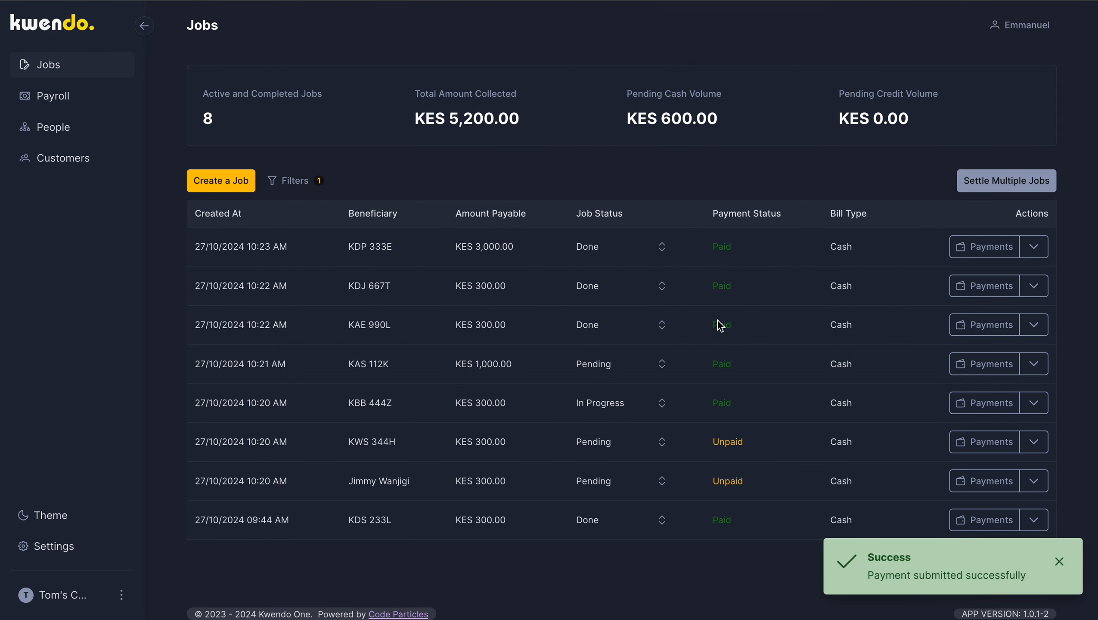
Step: Set the statuses of the KBB 444Z and KAS 112K jobs to Done
{"action": "left_click", "coordinate": [660, 404]}
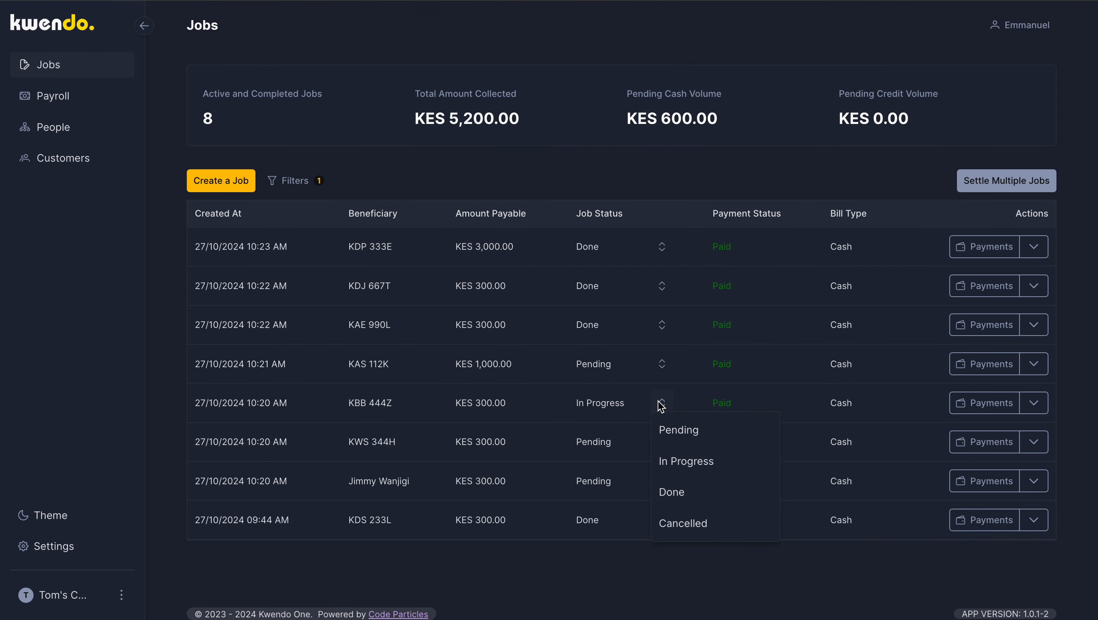
{"action": "left_click", "coordinate": [683, 492]}
{"action": "left_click", "coordinate": [655, 363]}
{"action": "left_click", "coordinate": [684, 465]}
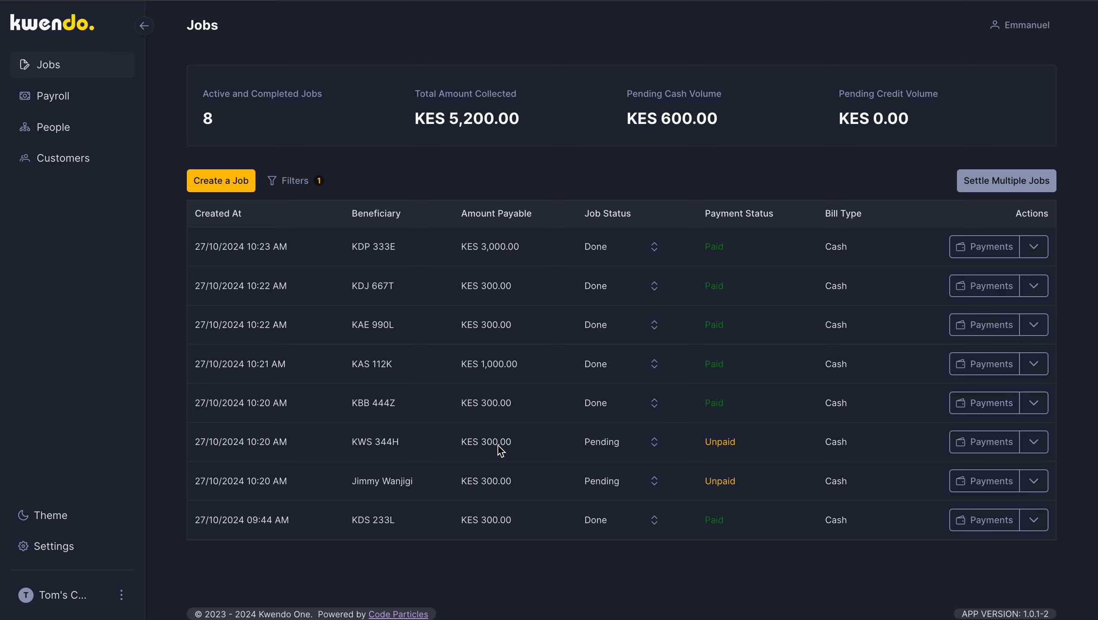
Step: Move the KWS 344H job to In Progress, giving its body wash to the second listed attendant through Single Assignment
{"action": "left_click", "coordinate": [656, 447]}
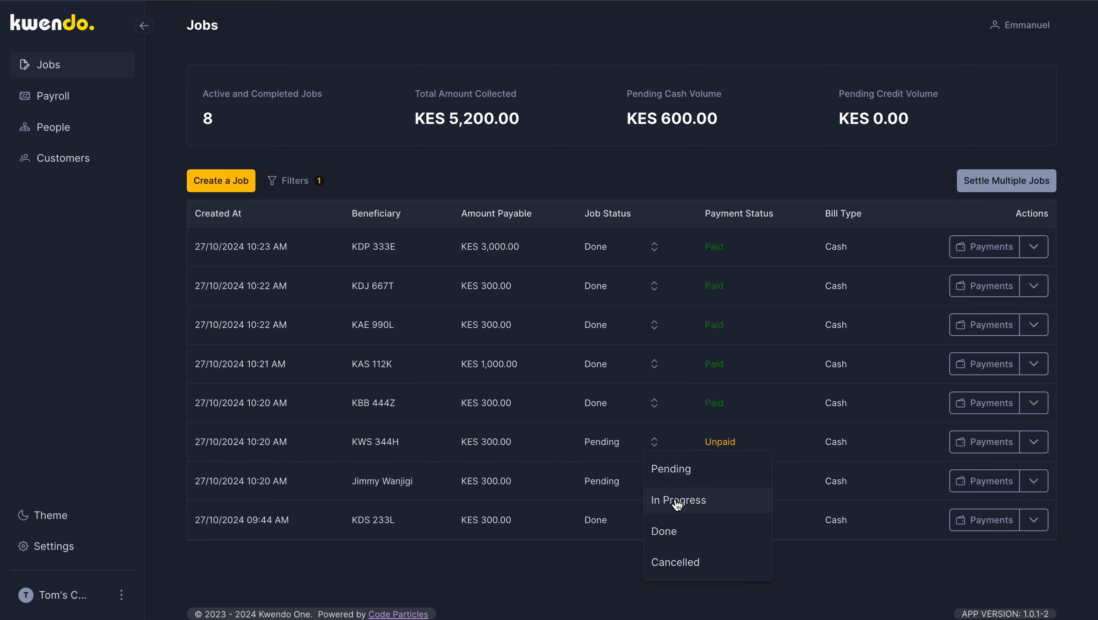
{"action": "left_click", "coordinate": [675, 501]}
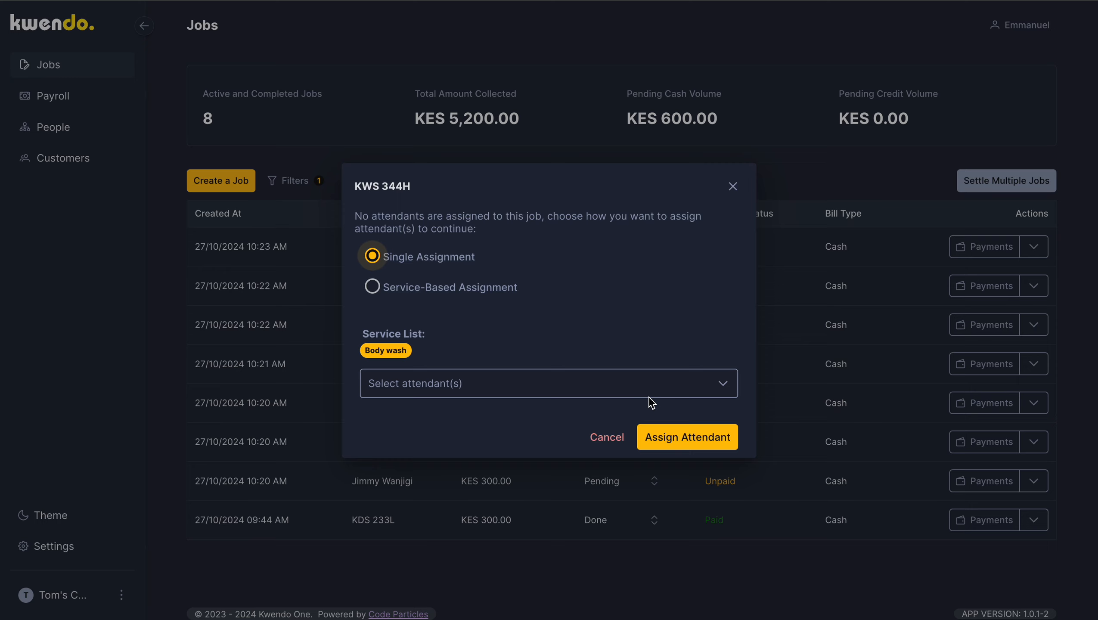
{"action": "left_click", "coordinate": [658, 383]}
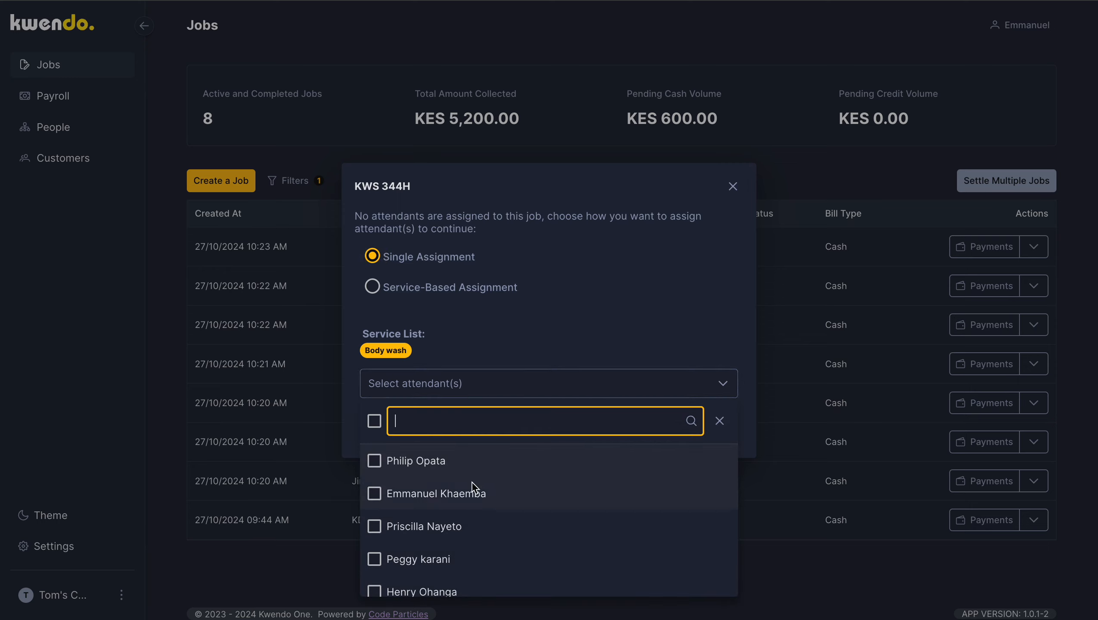
{"action": "left_click", "coordinate": [478, 494]}
{"action": "left_click", "coordinate": [681, 349]}
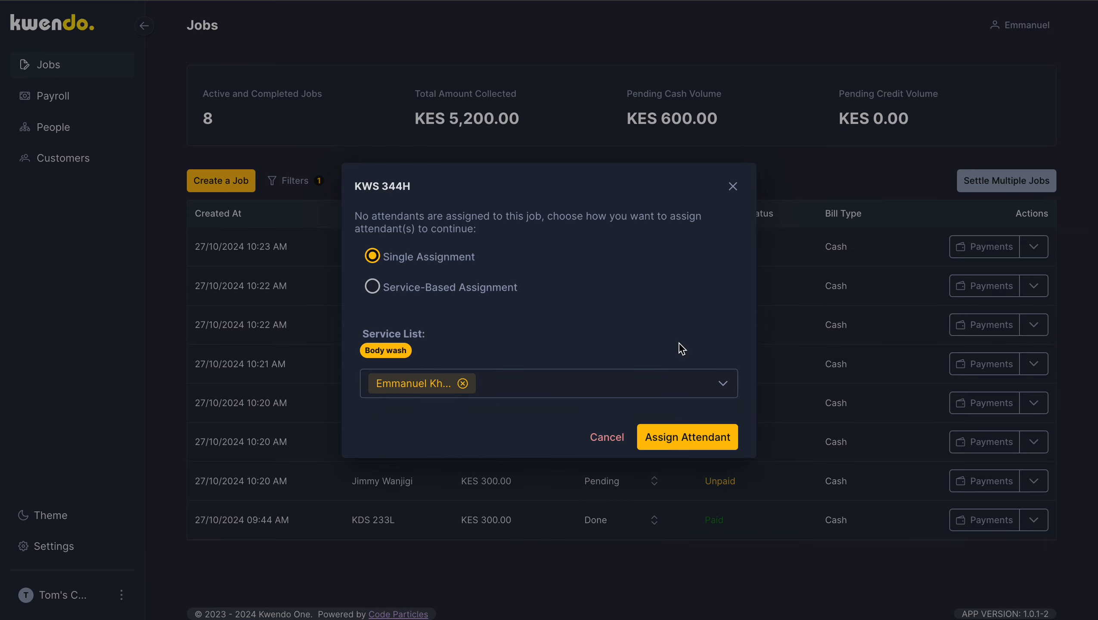
{"action": "left_click", "coordinate": [683, 440]}
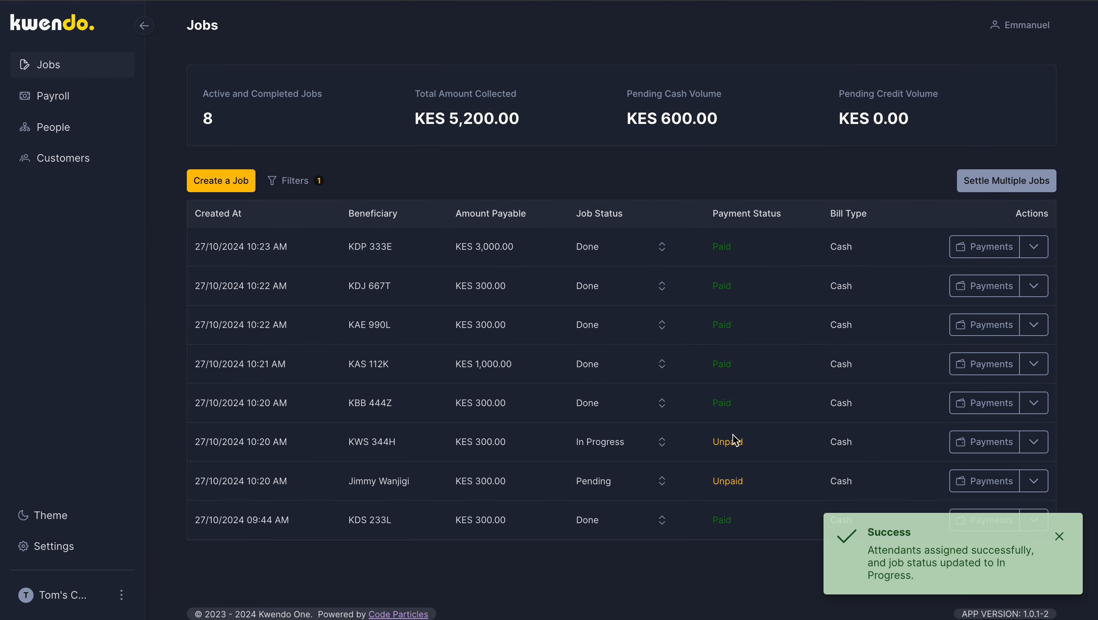
{"action": "left_click", "coordinate": [662, 443]}
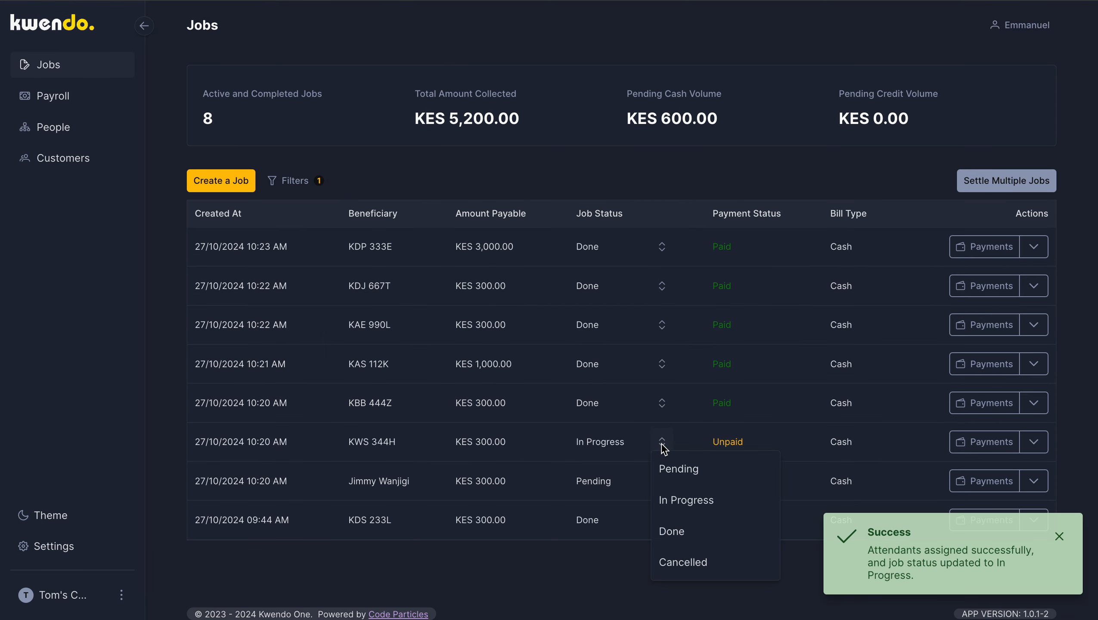
{"action": "left_click", "coordinate": [686, 534]}
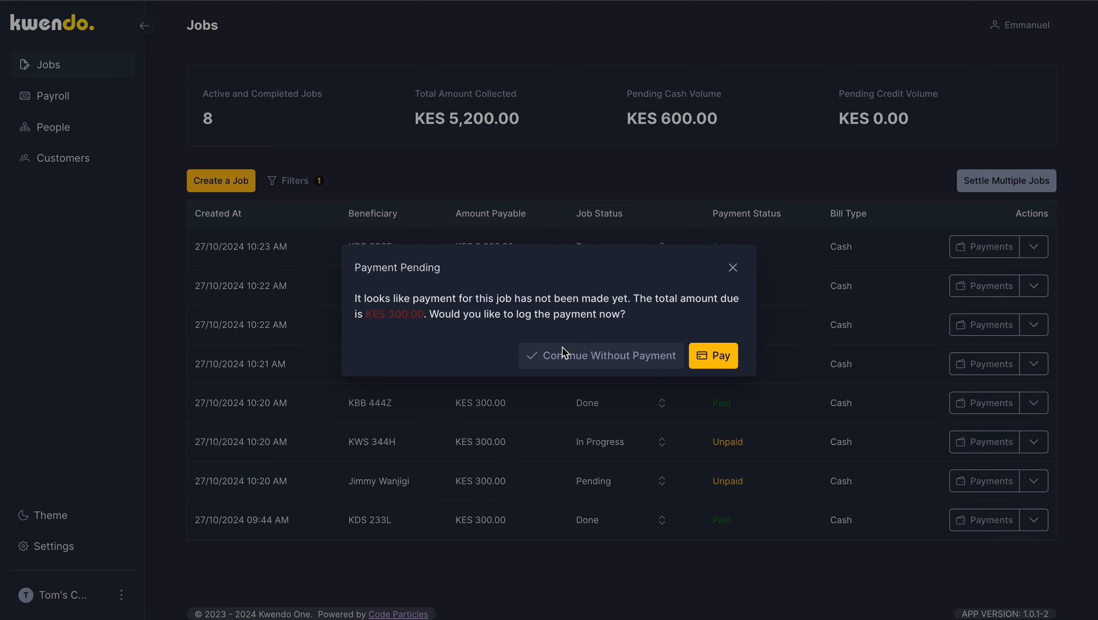
{"action": "left_click", "coordinate": [619, 362]}
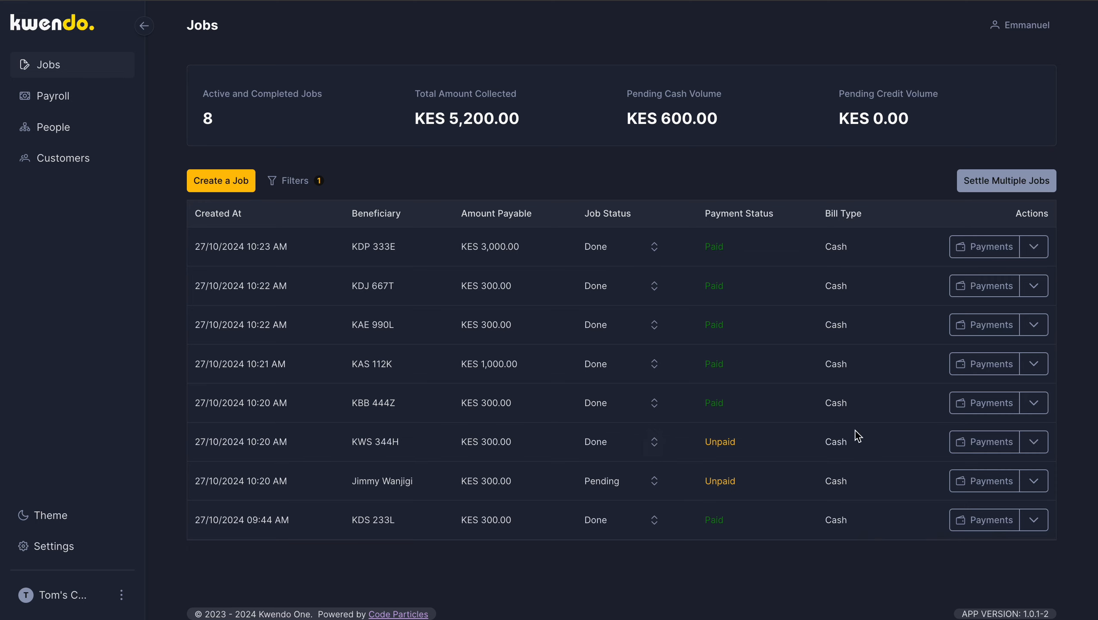
{"action": "left_click", "coordinate": [979, 447]}
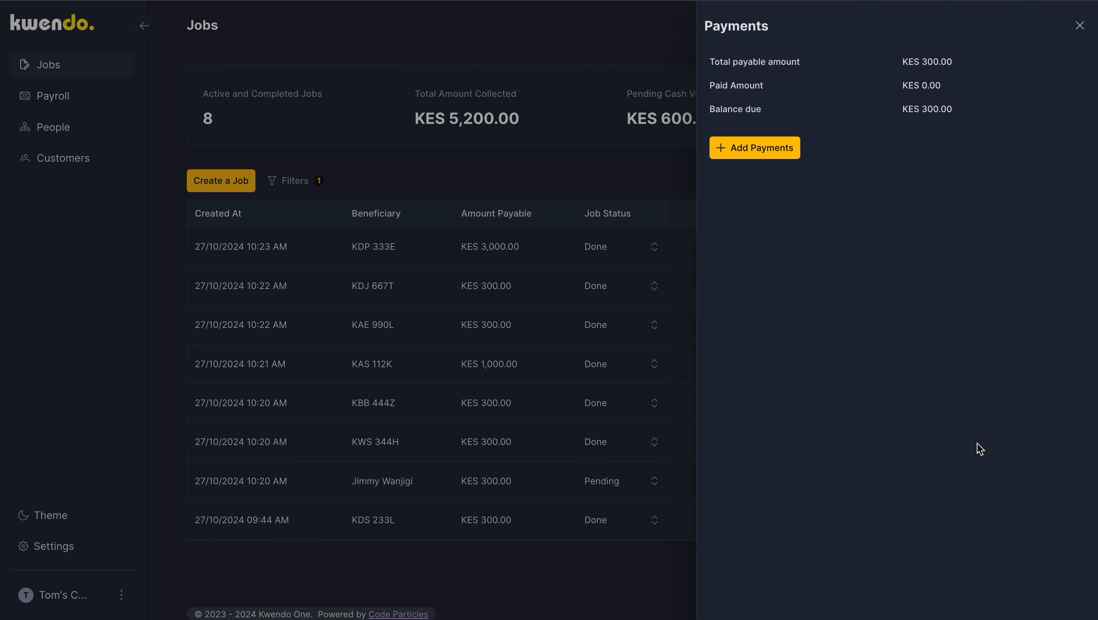
{"action": "left_click", "coordinate": [775, 152]}
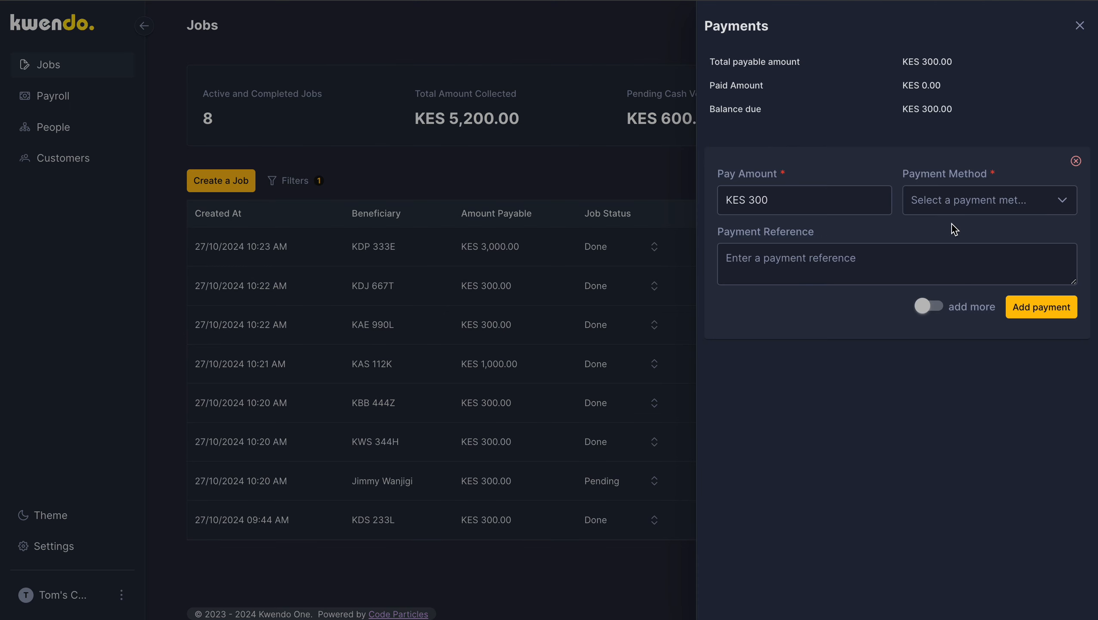
{"action": "left_click", "coordinate": [772, 202]}
{"action": "key", "text": "BackSpace"}
{"action": "key", "text": "BackSpace"}
{"action": "key", "text": "BackSpace"}
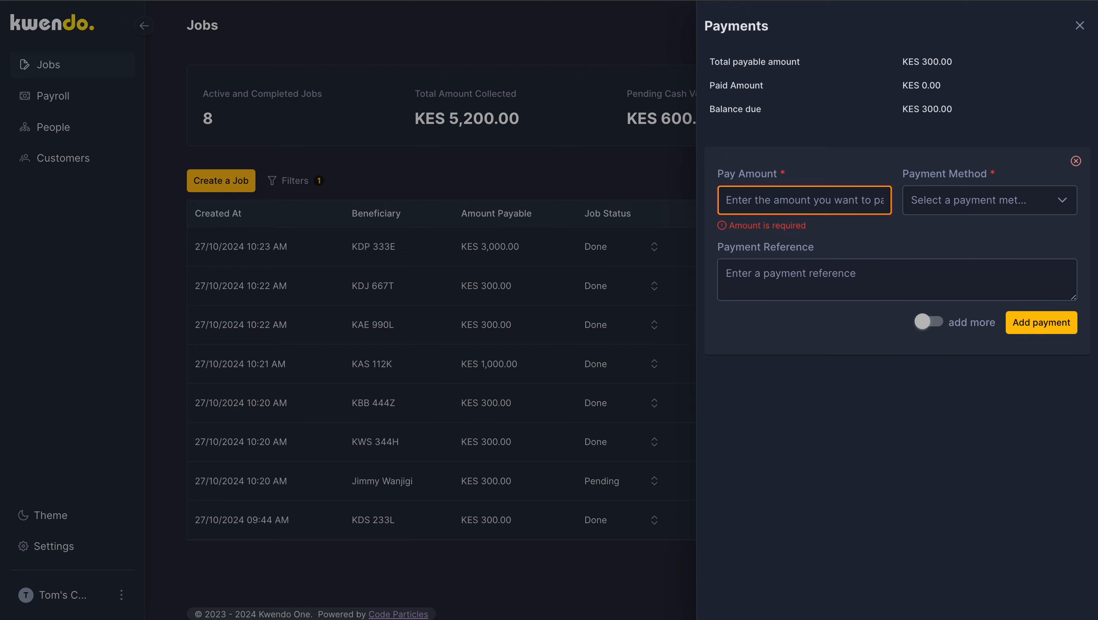
{"action": "type", "text": "150"}
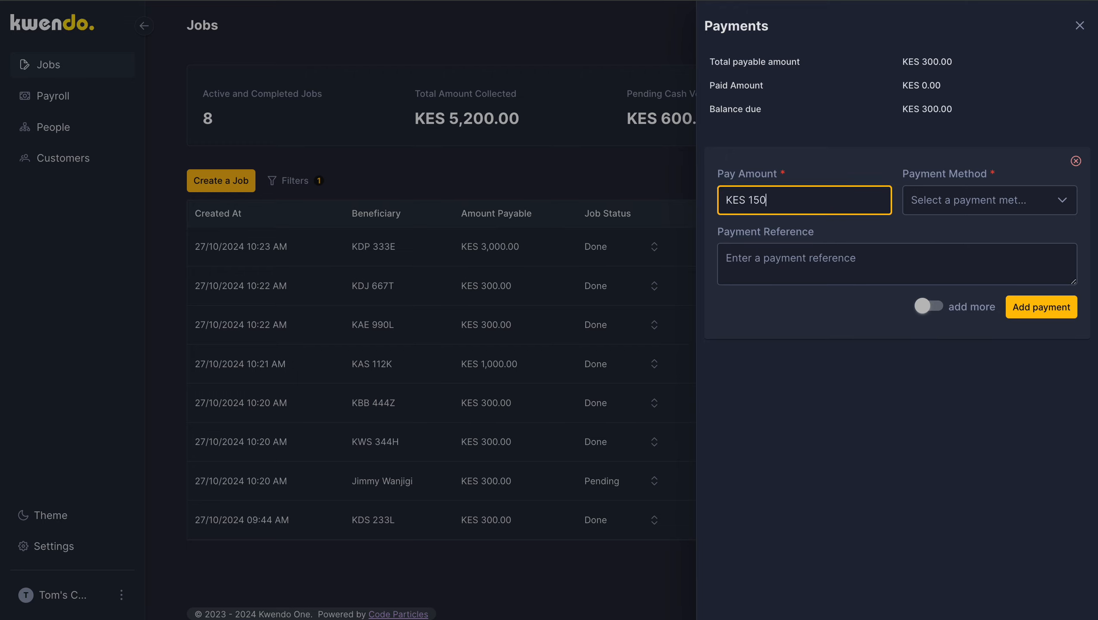
{"action": "left_click", "coordinate": [987, 214]}
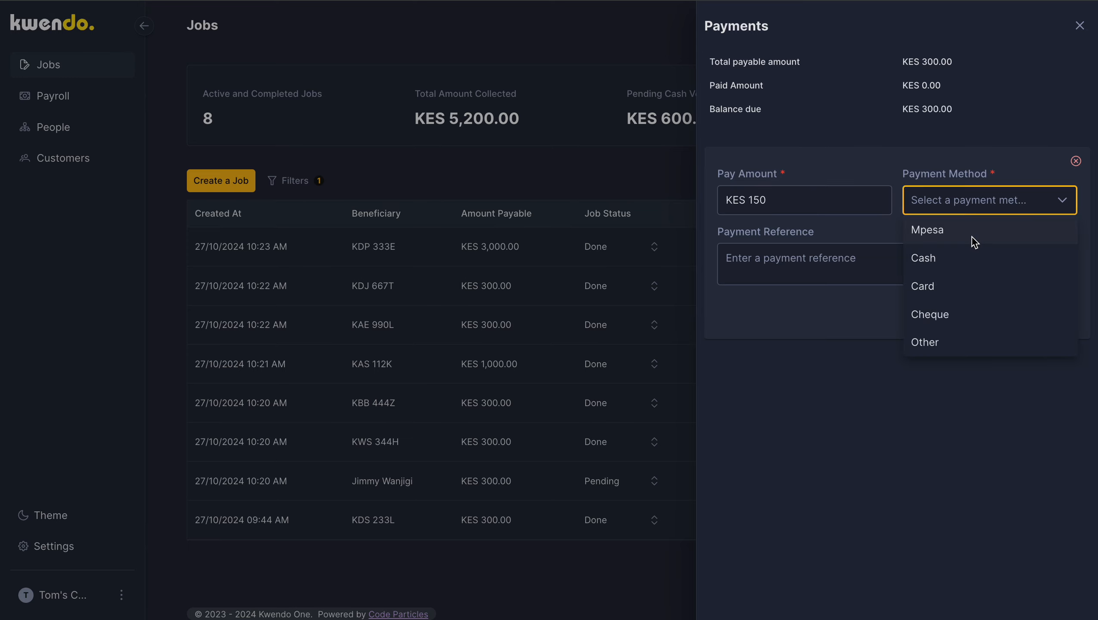
{"action": "left_click", "coordinate": [974, 237]}
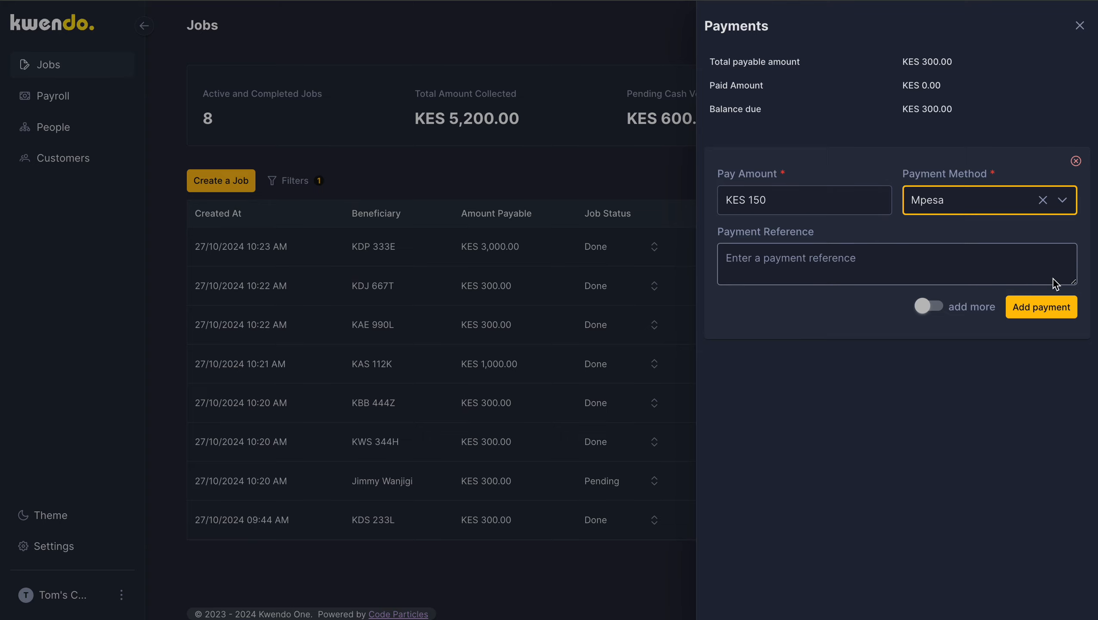
{"action": "left_click", "coordinate": [1053, 306]}
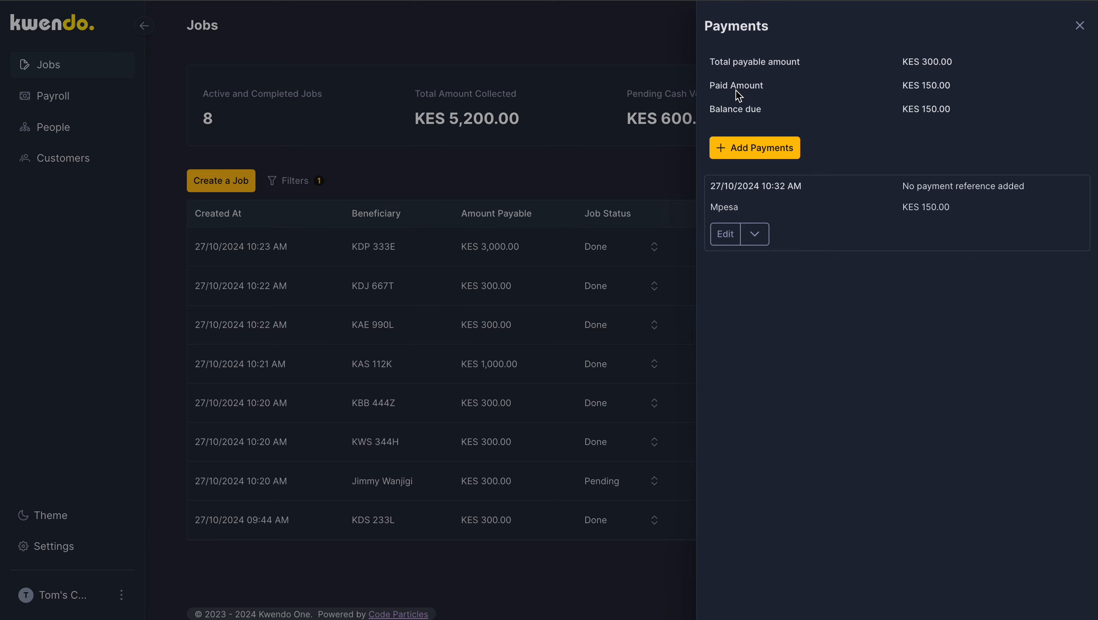
{"action": "left_click", "coordinate": [1079, 25]}
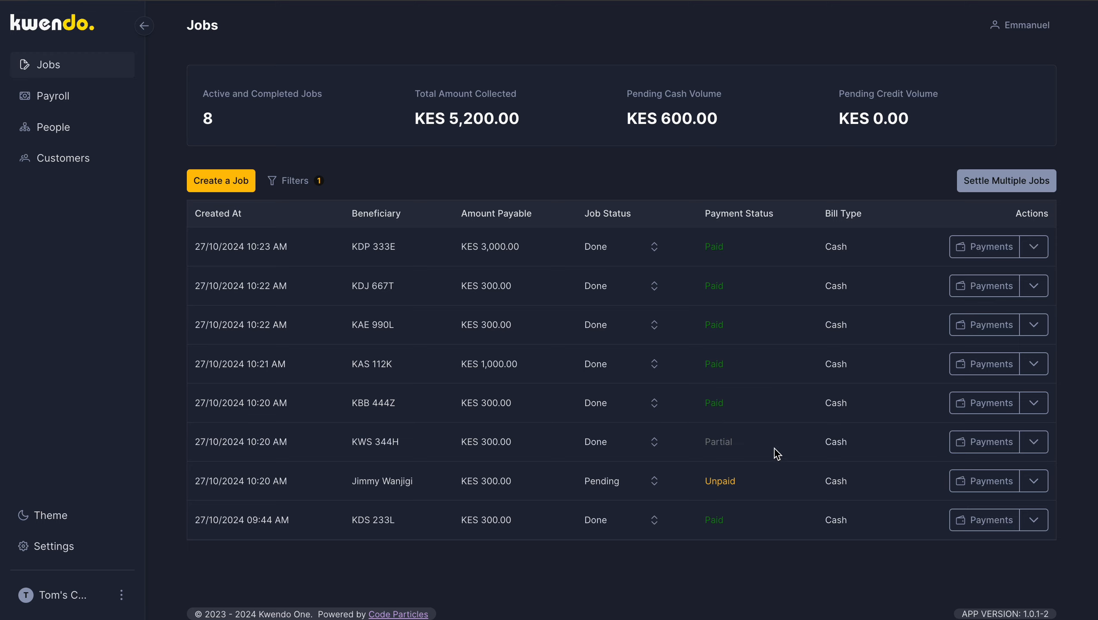
Step: Add a second KES 150 Mpesa payment to the KWS 344H job to clear its balance
{"action": "left_click", "coordinate": [979, 450]}
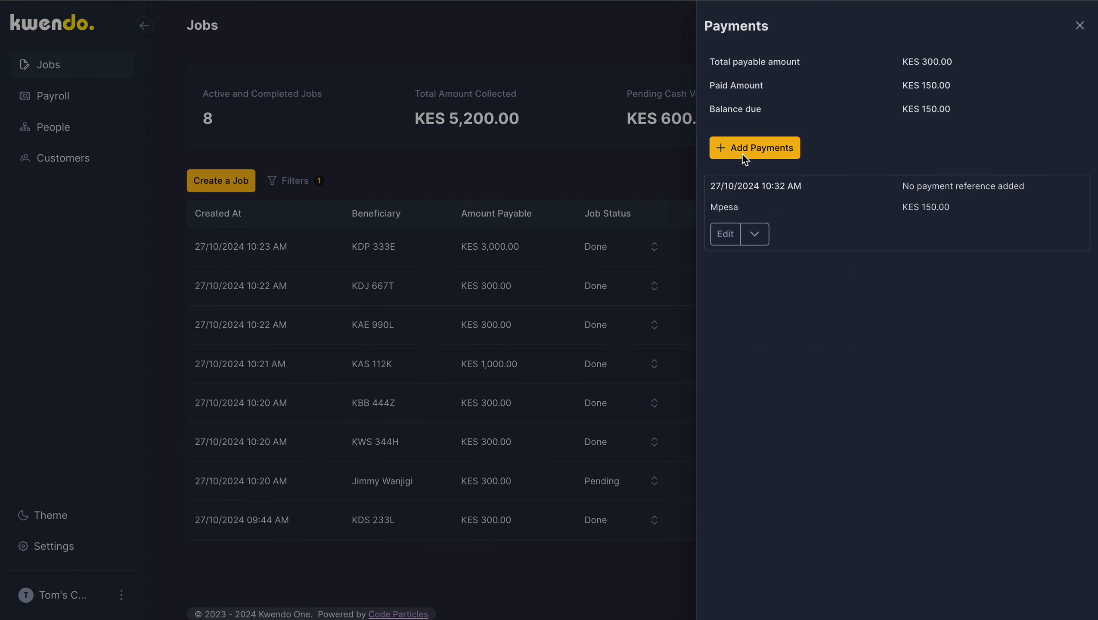
{"action": "left_click", "coordinate": [745, 153]}
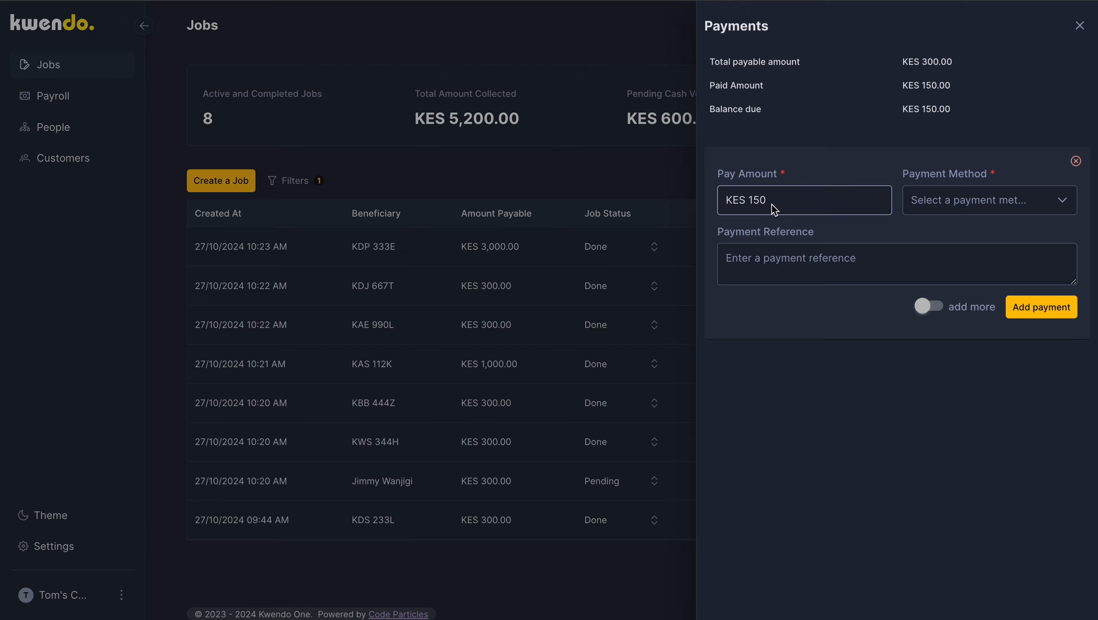
{"action": "left_click", "coordinate": [958, 204]}
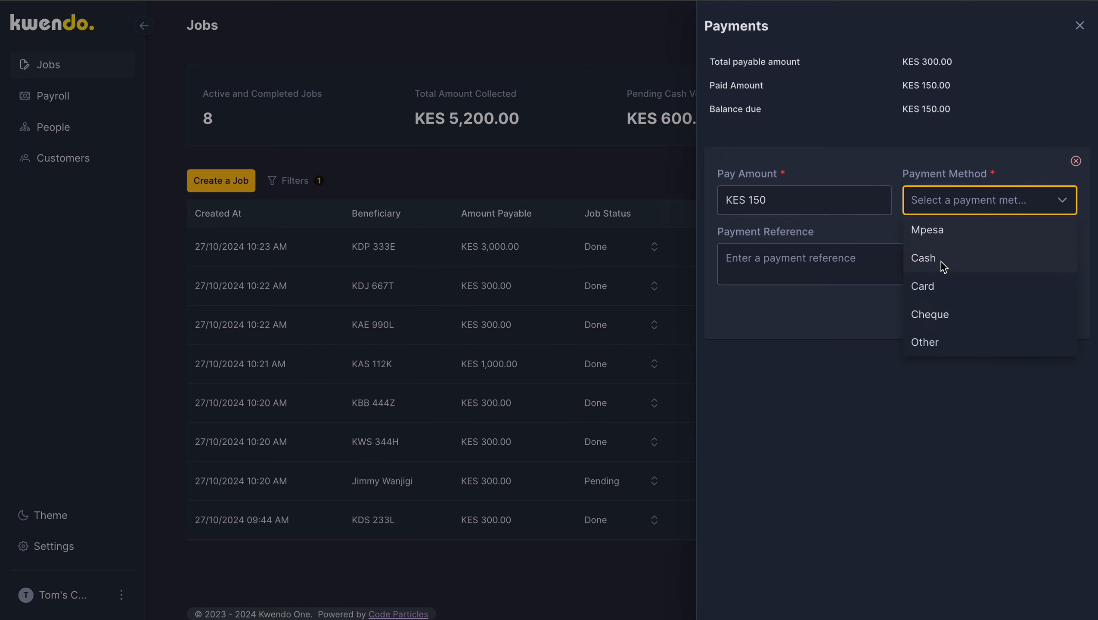
{"action": "left_click", "coordinate": [938, 237]}
{"action": "left_click", "coordinate": [1033, 307]}
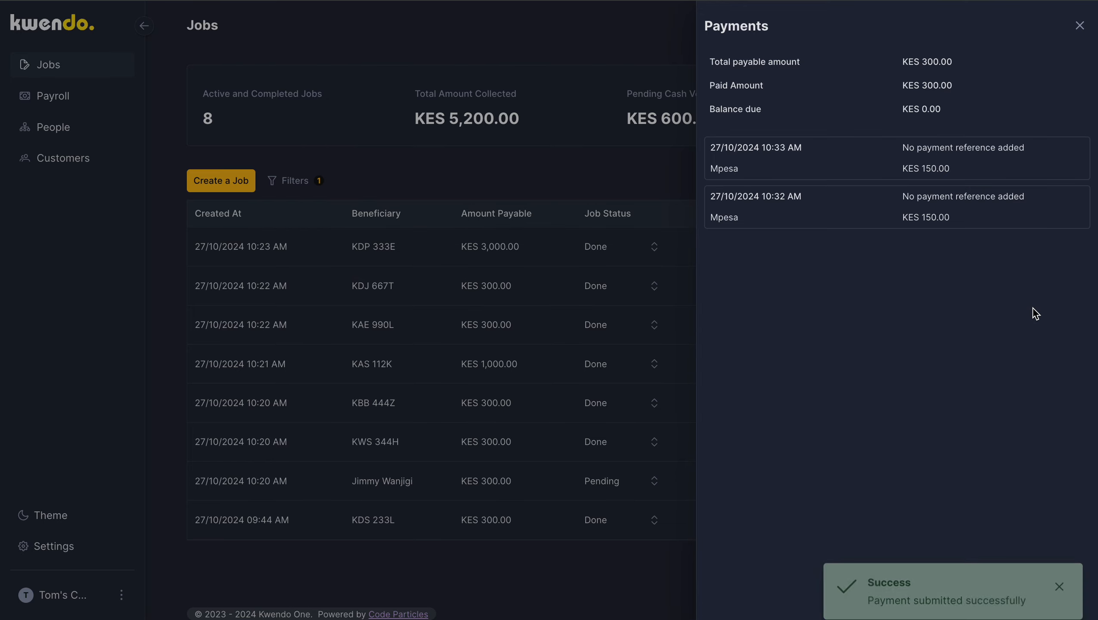
{"action": "left_click", "coordinate": [681, 288]}
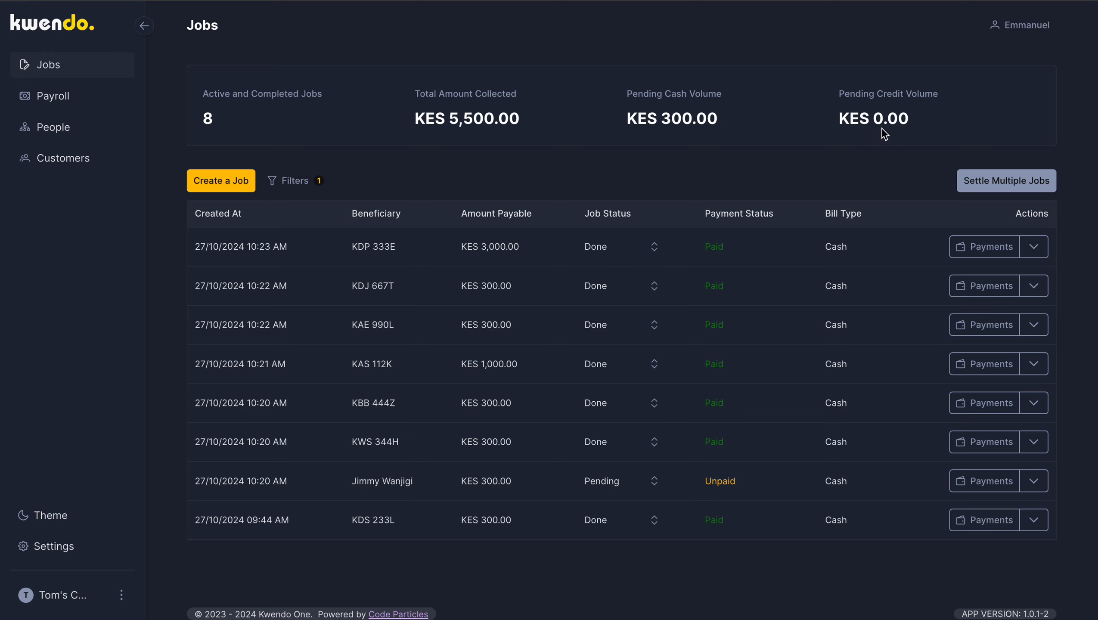
Step: Set the status of the unpaid job directly below KWS 344H to In Progress
{"action": "left_click", "coordinate": [654, 480]}
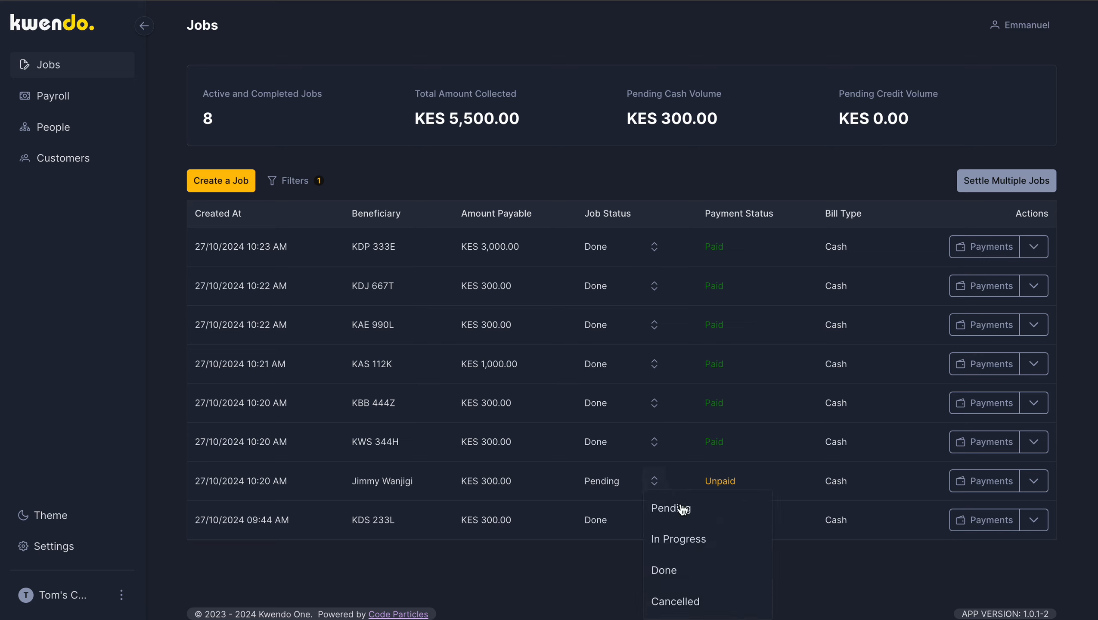
{"action": "left_click", "coordinate": [674, 539]}
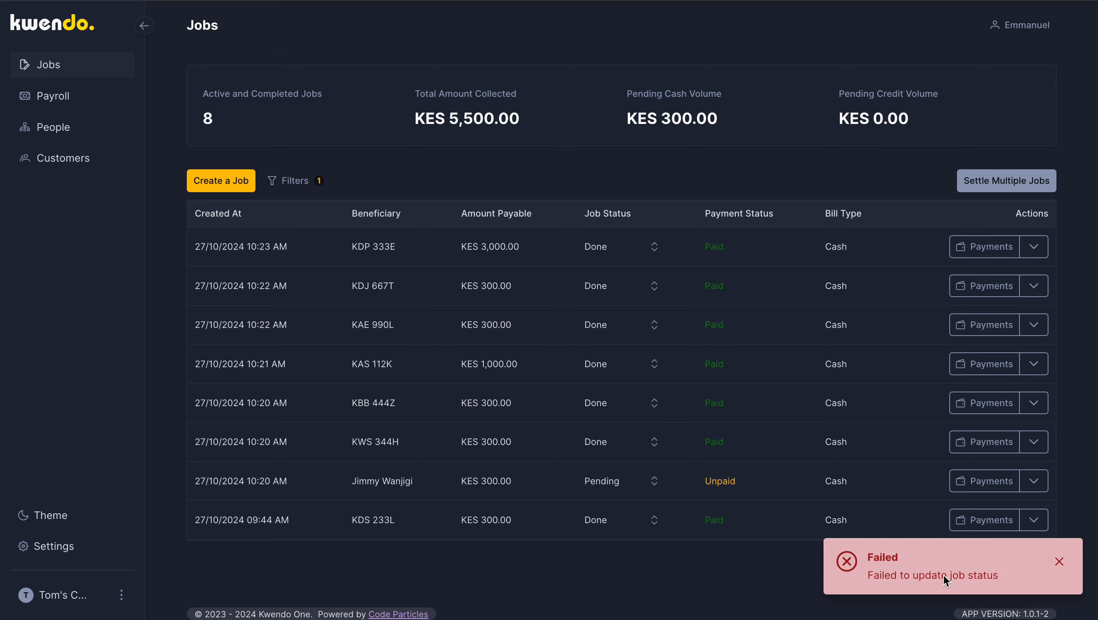
{"action": "left_click", "coordinate": [653, 481]}
{"action": "left_click", "coordinate": [669, 538]}
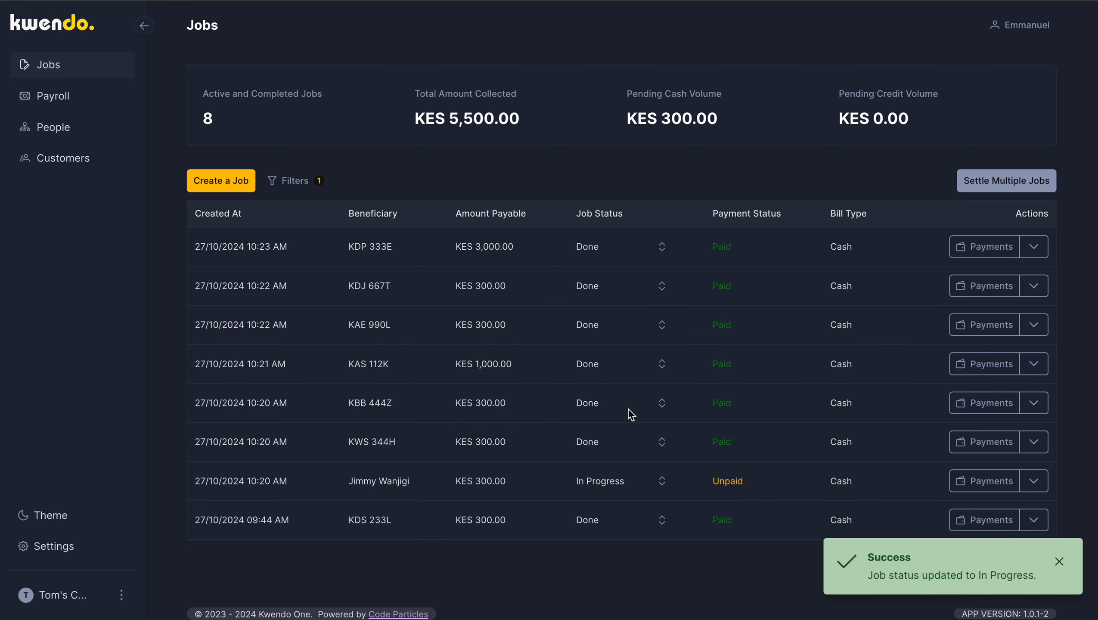
Step: Set the status of the unpaid job directly below KWS 344H to Done, continuing without payment
{"action": "left_click", "coordinate": [661, 483]}
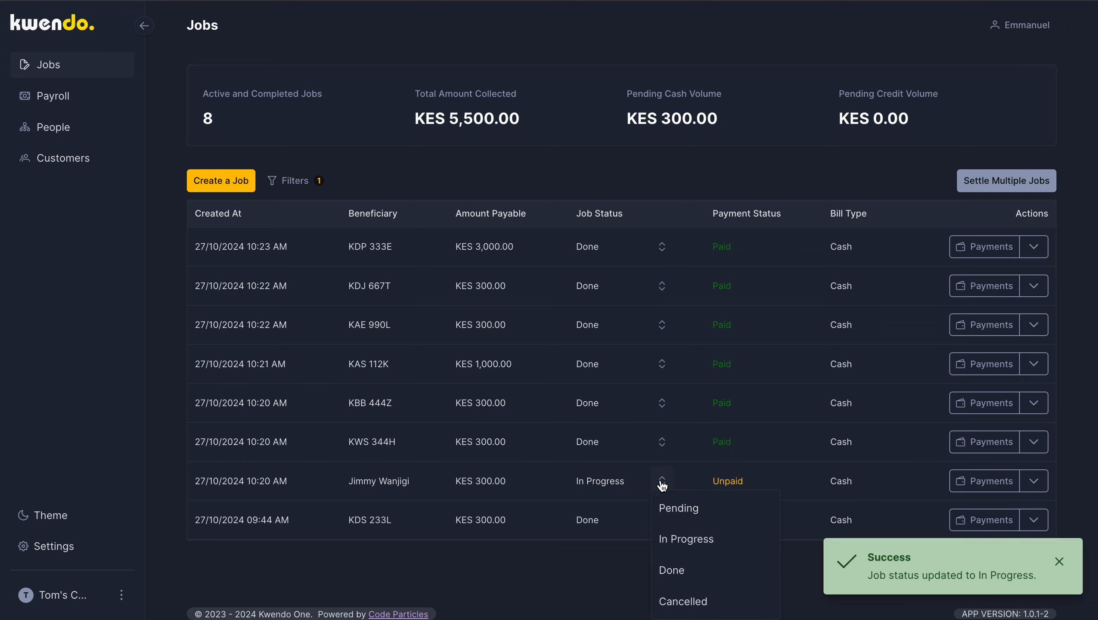
{"action": "left_click", "coordinate": [680, 574]}
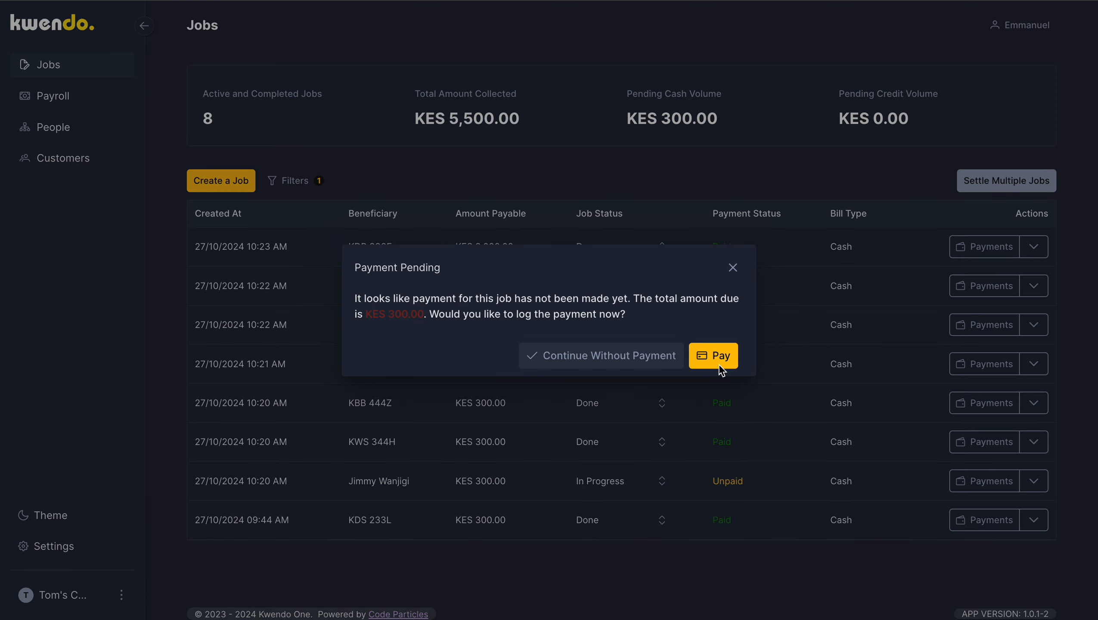
{"action": "left_click", "coordinate": [625, 361]}
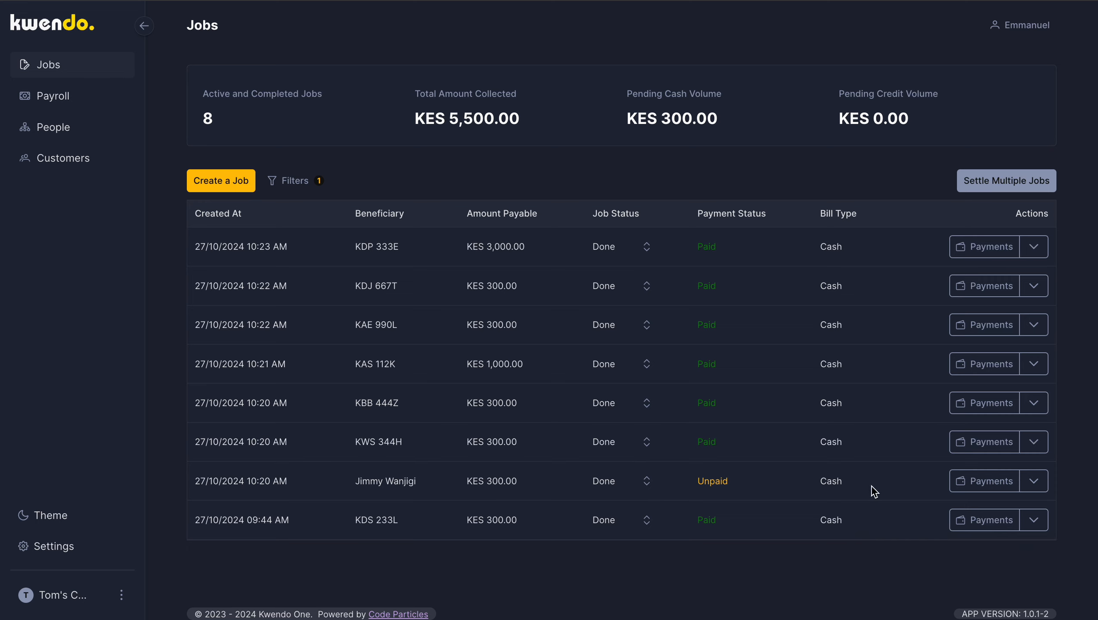
{"action": "left_click", "coordinate": [1034, 482]}
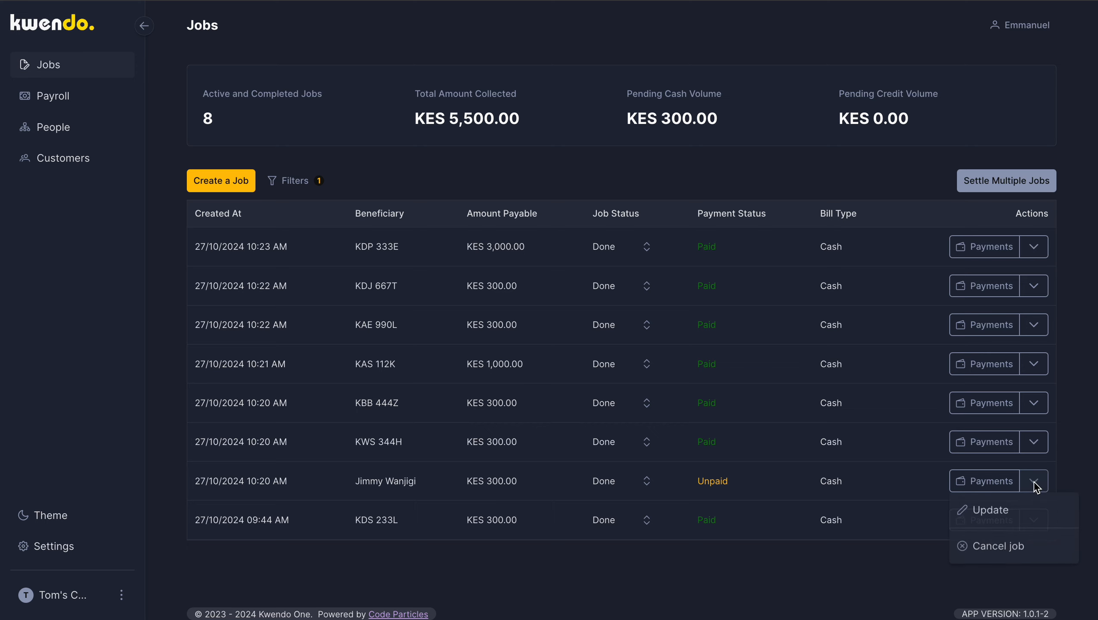
{"action": "left_click", "coordinate": [993, 514]}
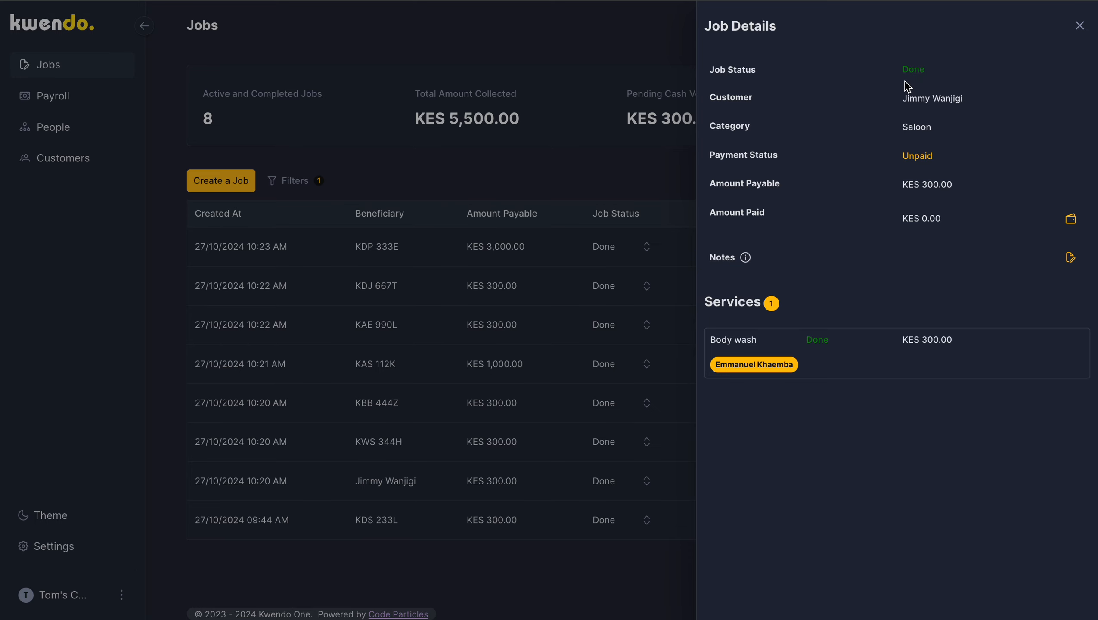
{"action": "left_click", "coordinate": [1079, 25]}
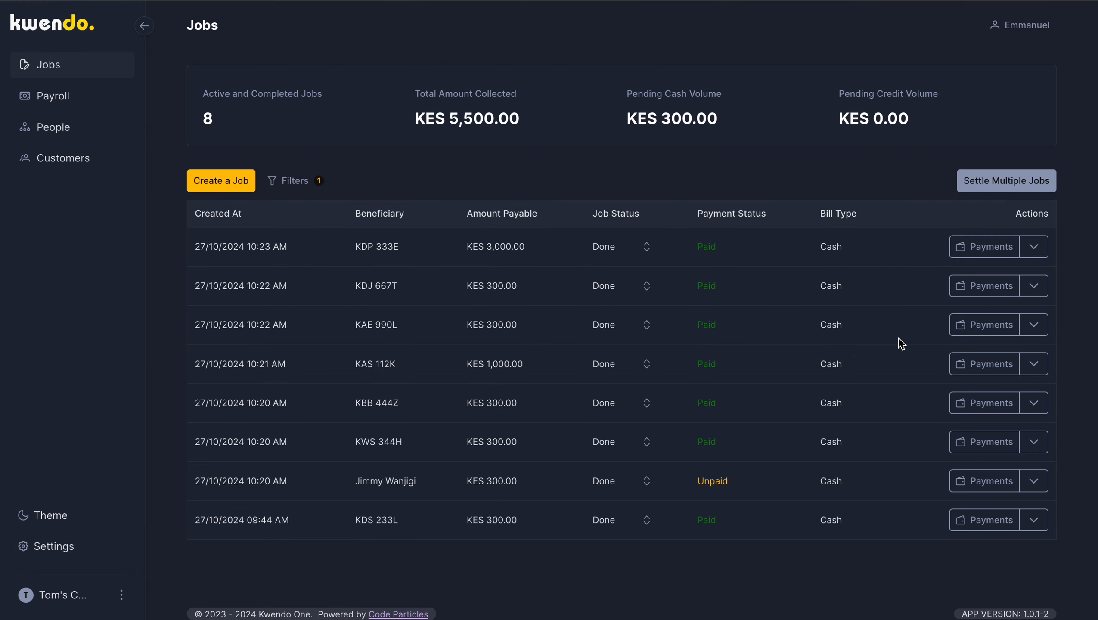
Step: Return the unpaid job below KWS 344H to In Progress and change its bill type to Credit
{"action": "left_click", "coordinate": [646, 481]}
{"action": "left_click", "coordinate": [668, 539]}
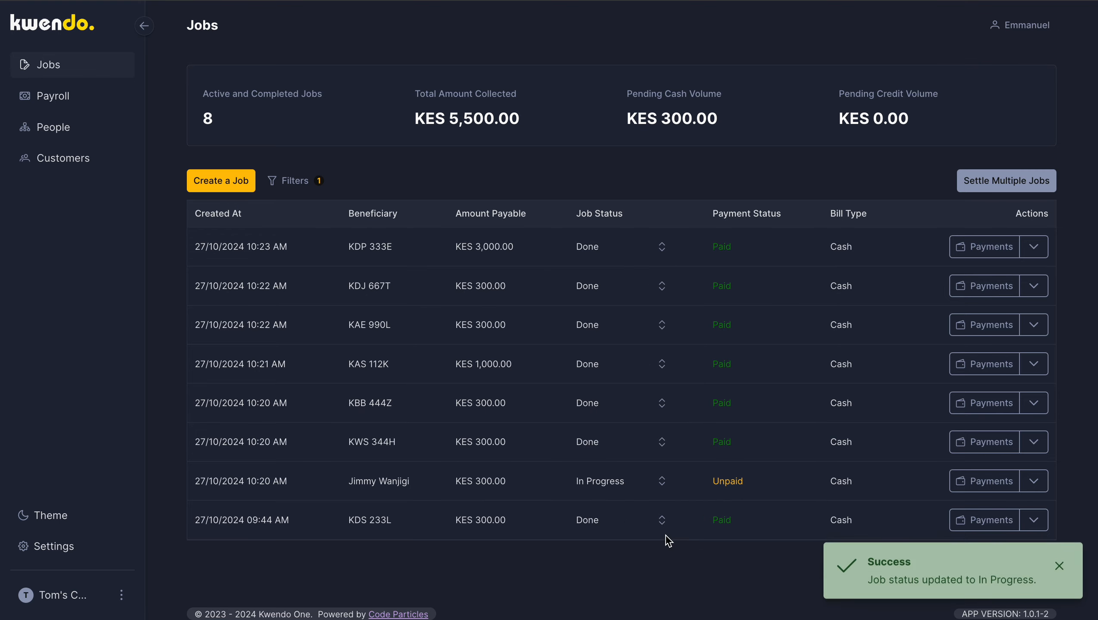
{"action": "left_click", "coordinate": [1036, 481]}
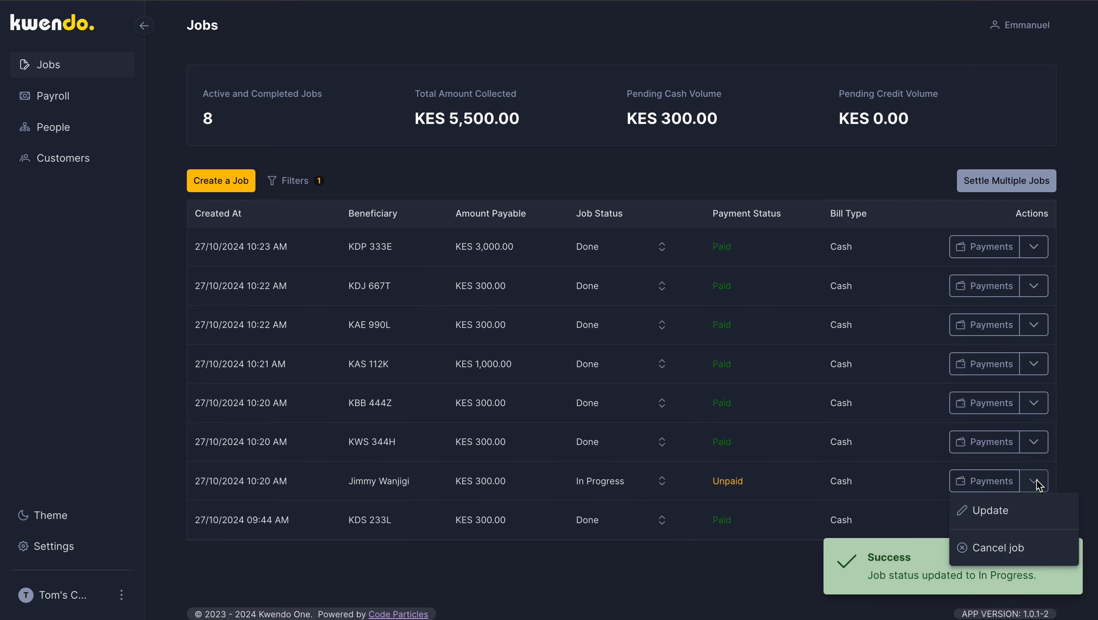
{"action": "left_click", "coordinate": [993, 511]}
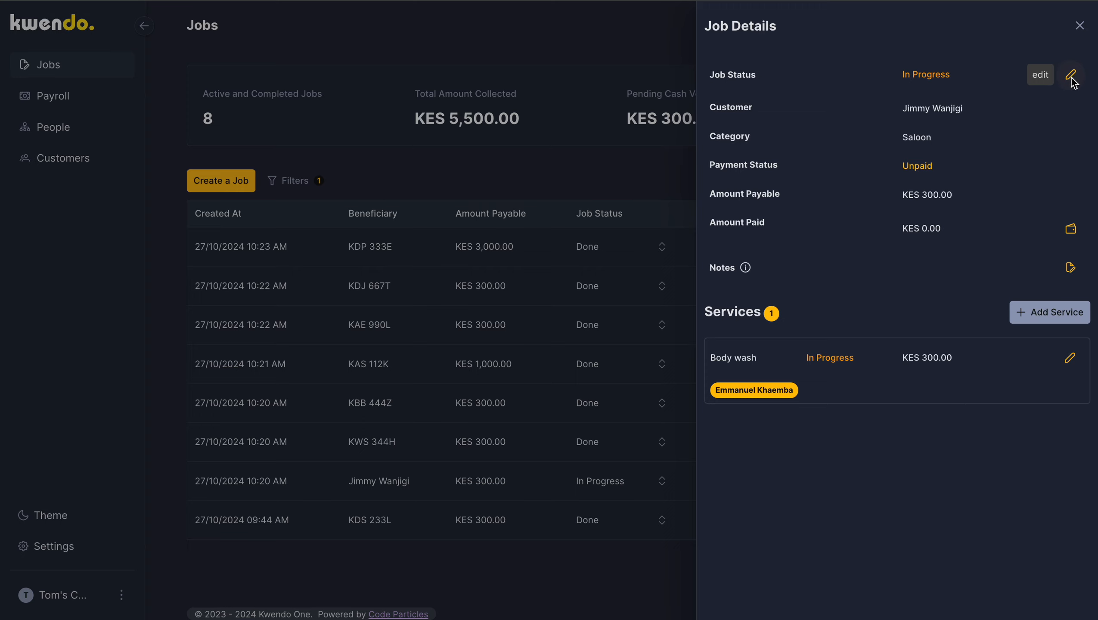
{"action": "left_click", "coordinate": [1071, 77]}
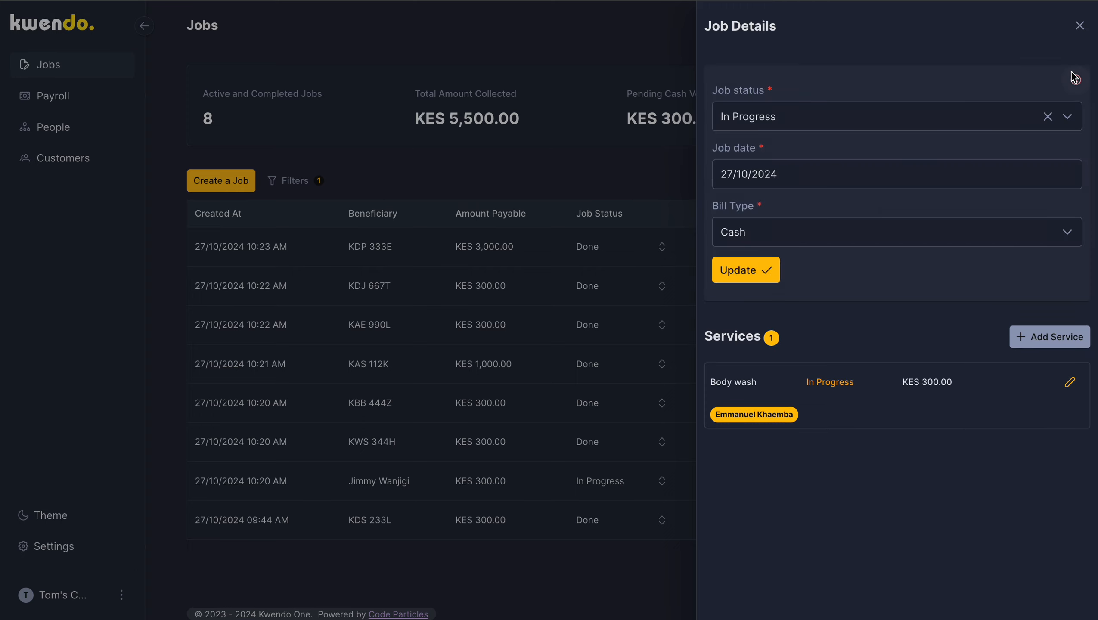
{"action": "left_click", "coordinate": [845, 234]}
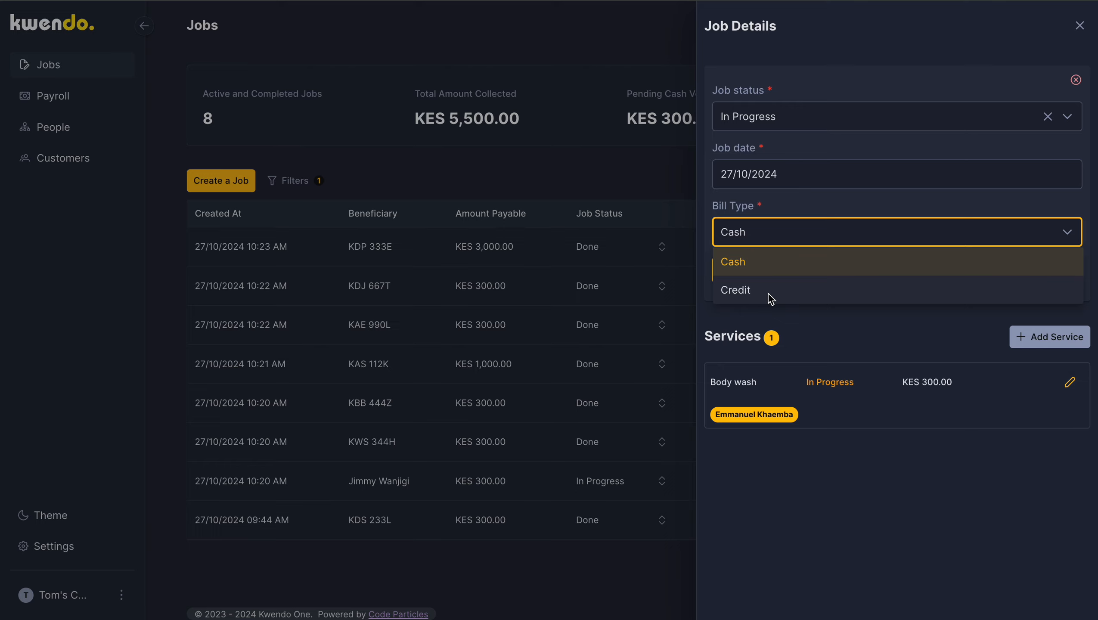
{"action": "left_click", "coordinate": [748, 291]}
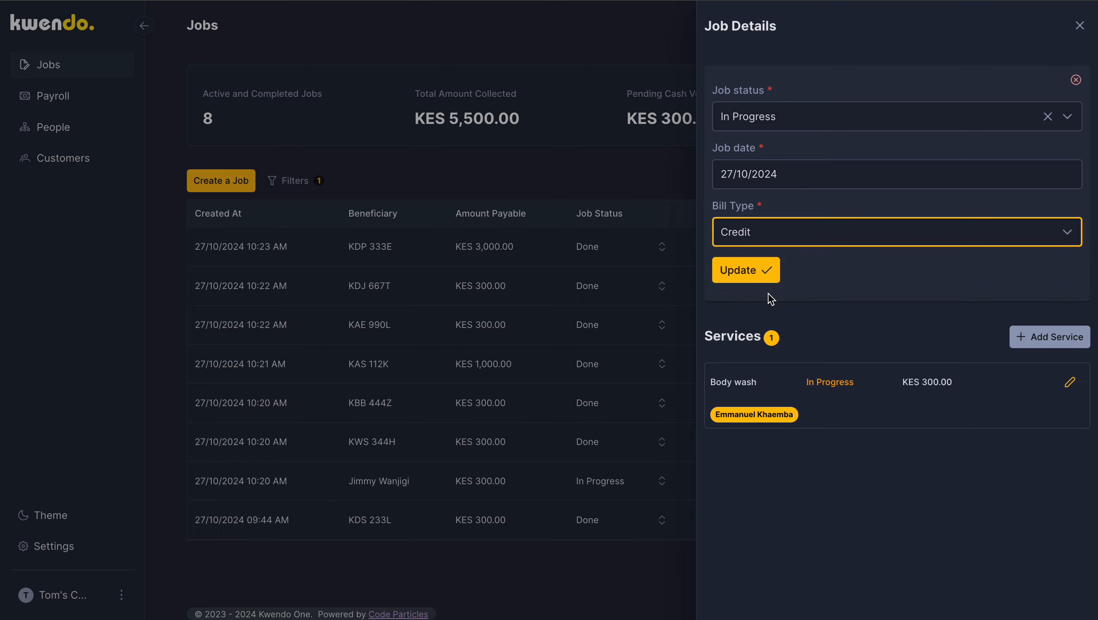
{"action": "left_click", "coordinate": [746, 269]}
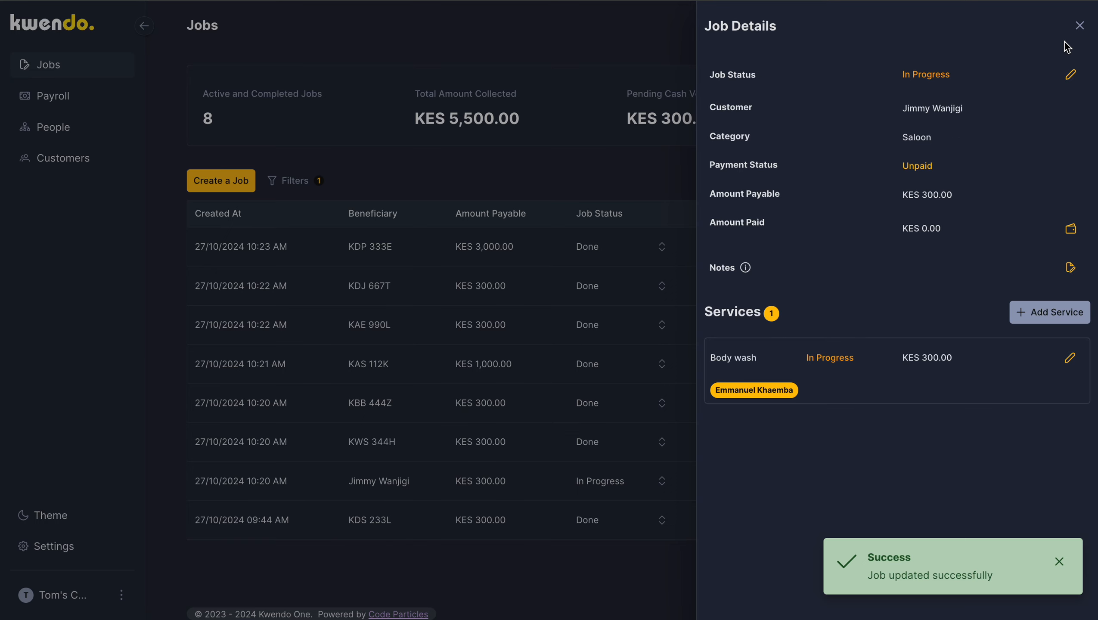
{"action": "left_click", "coordinate": [1080, 27]}
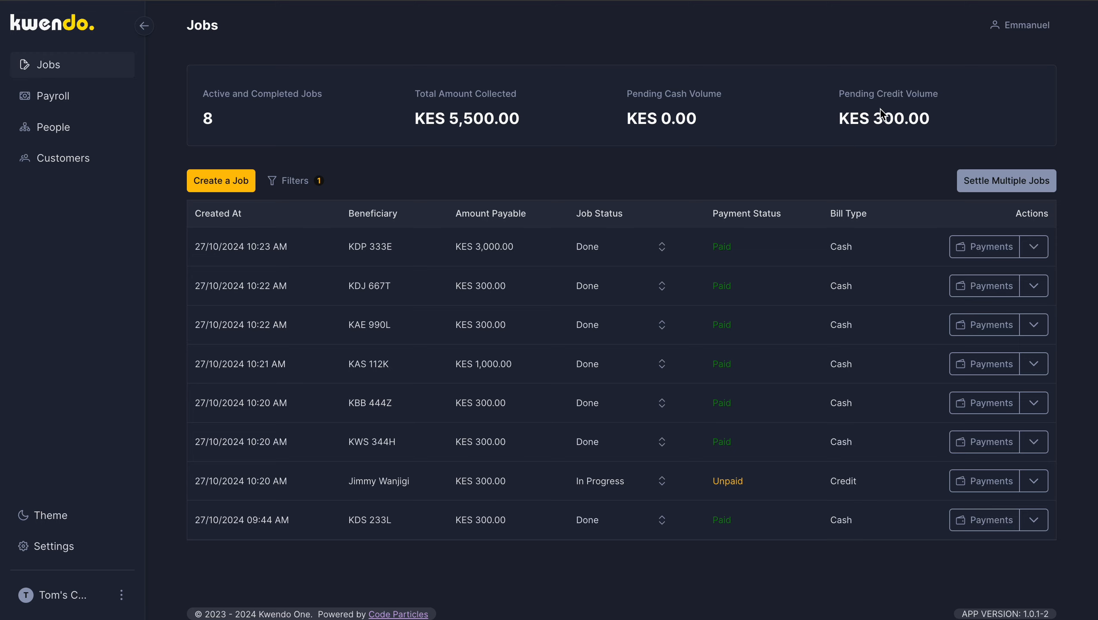
Step: Mark the unpaid Credit job as Done, continuing without payment
{"action": "left_click", "coordinate": [661, 481]}
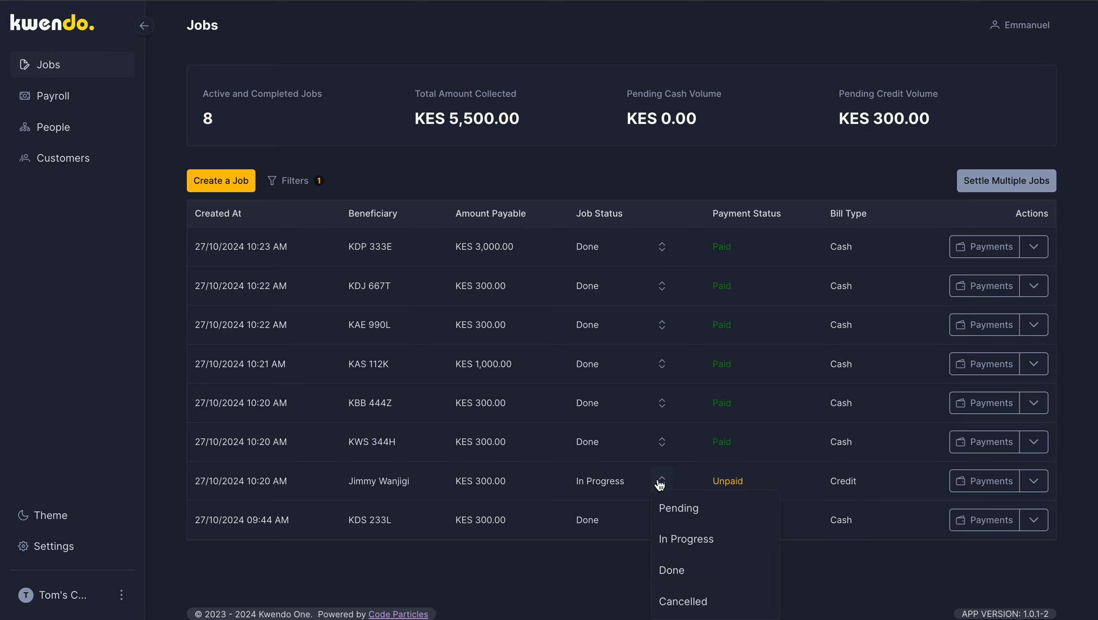
{"action": "left_click", "coordinate": [685, 572]}
{"action": "left_click", "coordinate": [627, 363]}
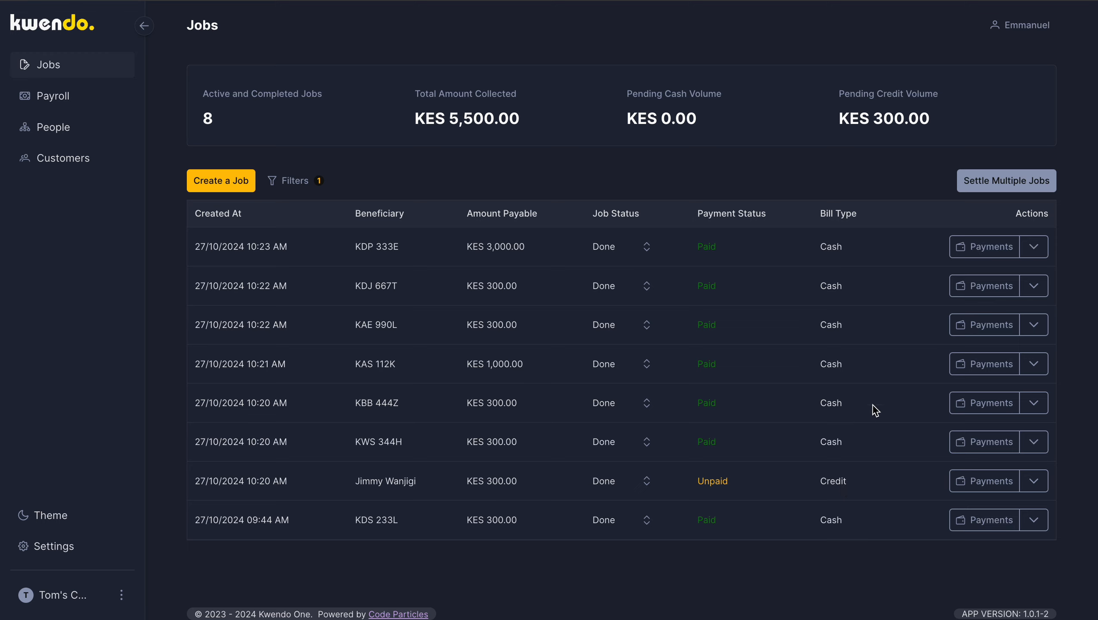
Step: Record a KES 300 Cash payment for the Credit job, leaving the payment reference blank
{"action": "left_click", "coordinate": [990, 491]}
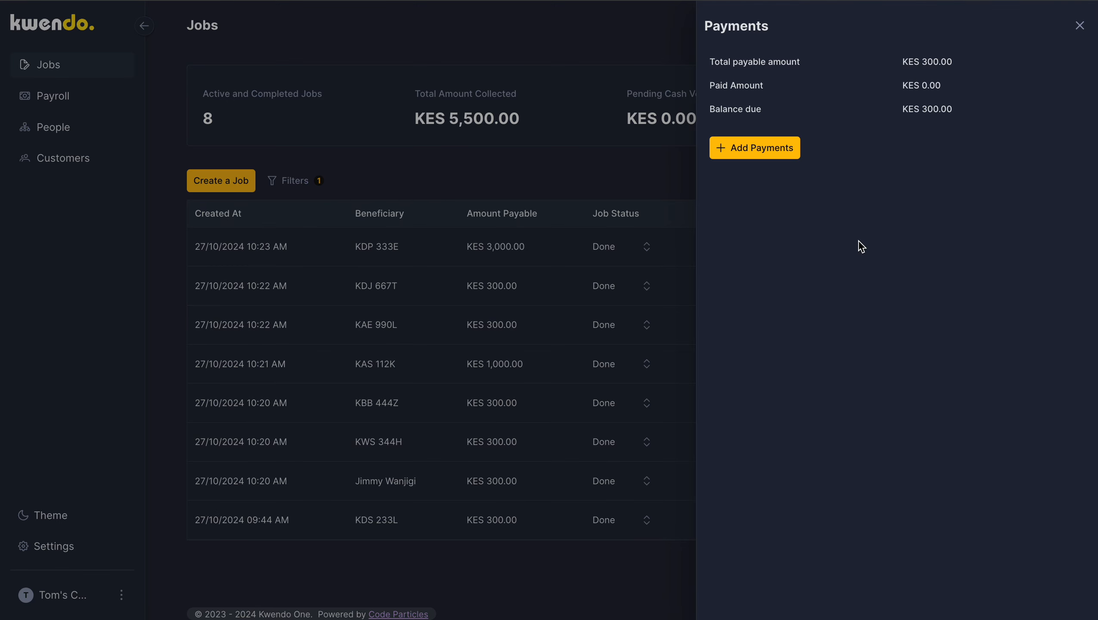
{"action": "left_click", "coordinate": [767, 143]}
{"action": "left_click", "coordinate": [959, 211]}
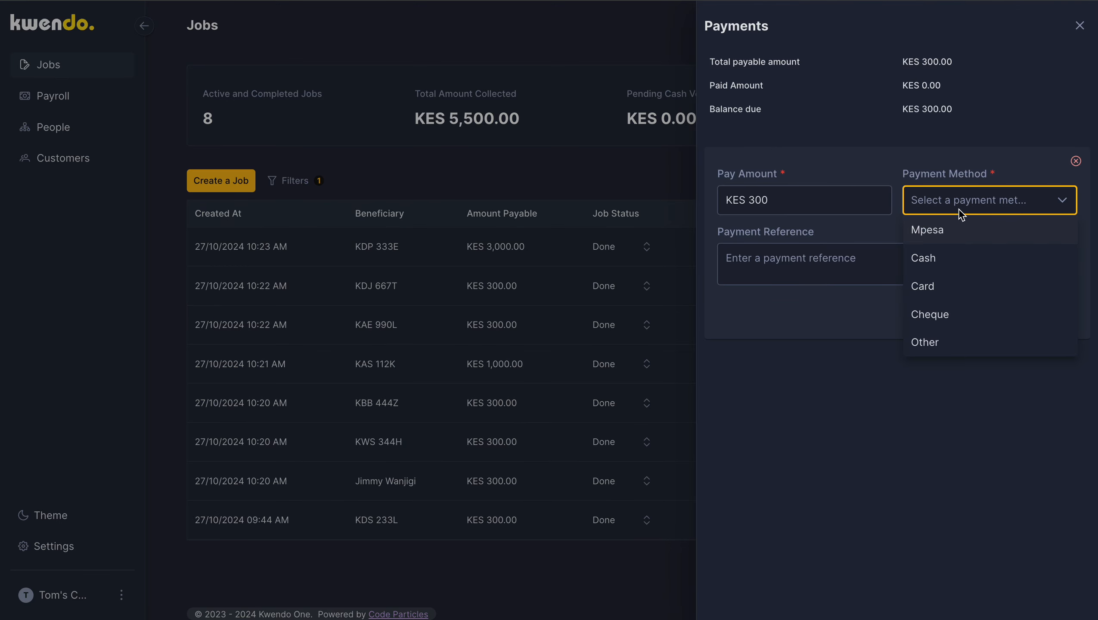
{"action": "left_click", "coordinate": [961, 268]}
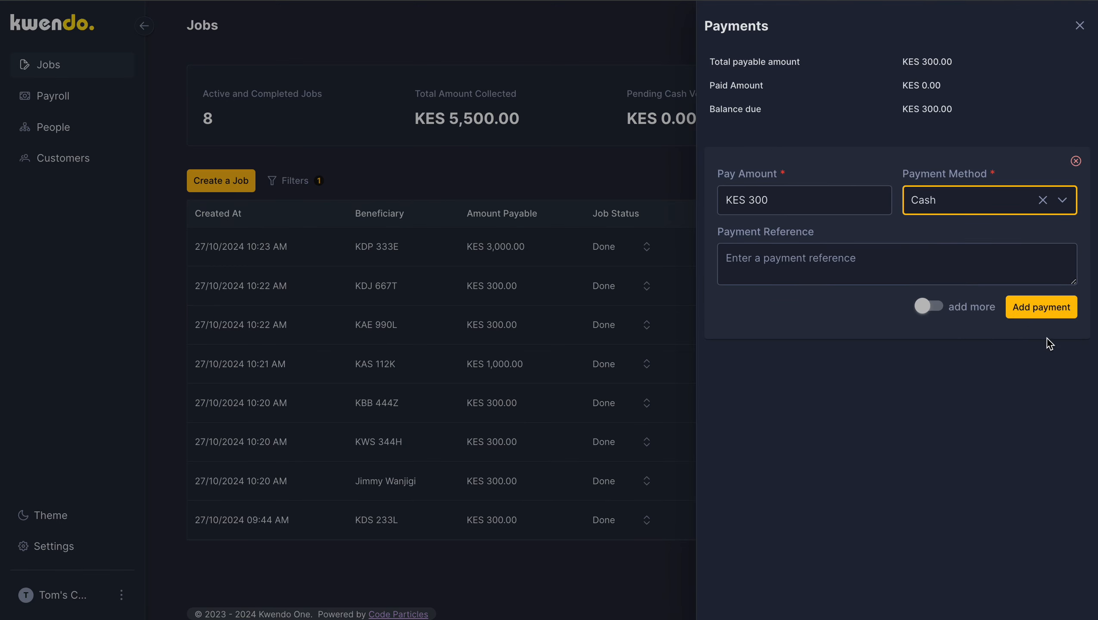
{"action": "left_click", "coordinate": [1039, 309]}
{"action": "left_click", "coordinate": [578, 194]}
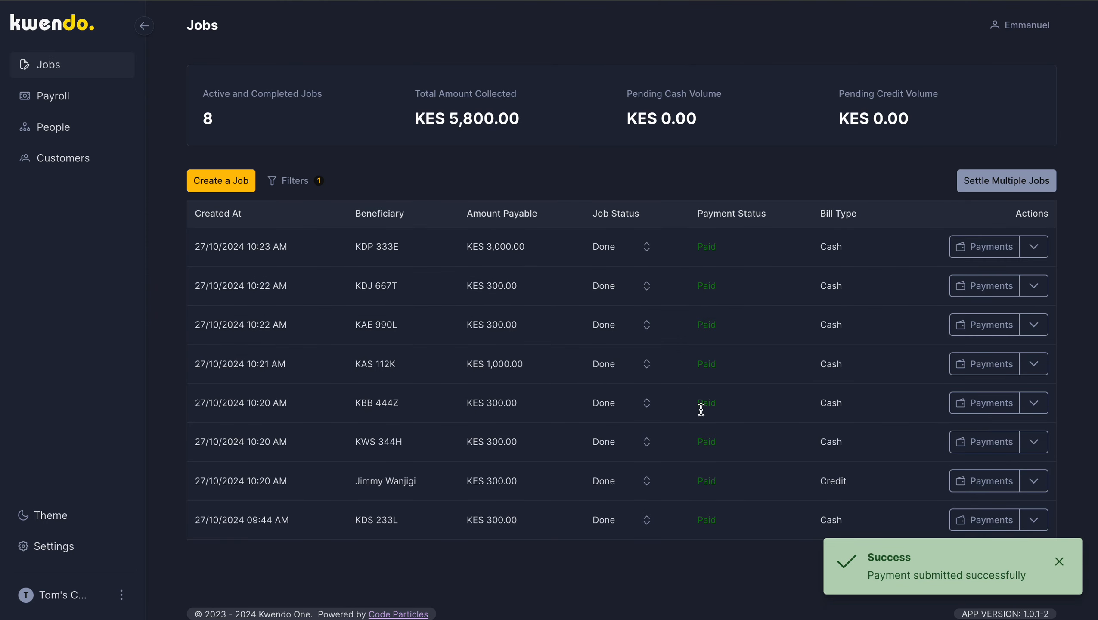